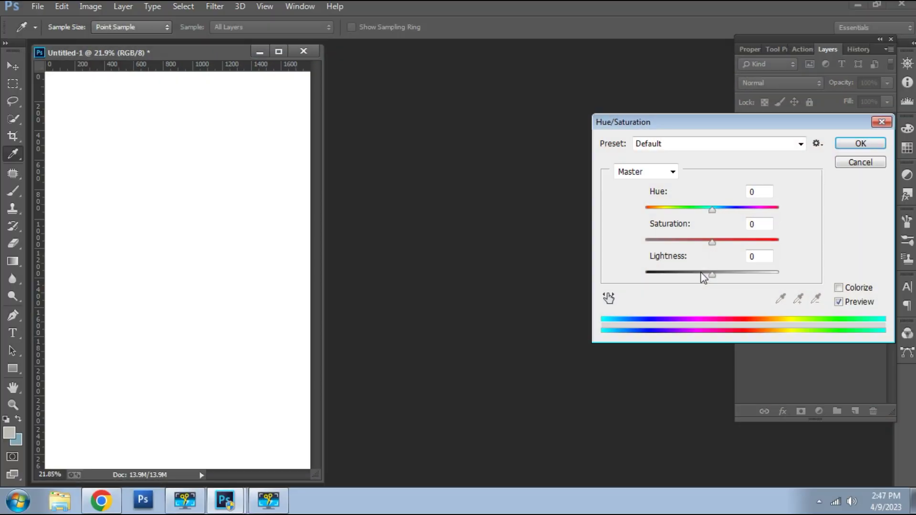
Confirm a -100/+100 lightness adjustment, then close the untitled document without saving.
text(-100+100)
key(Return)
key(c)
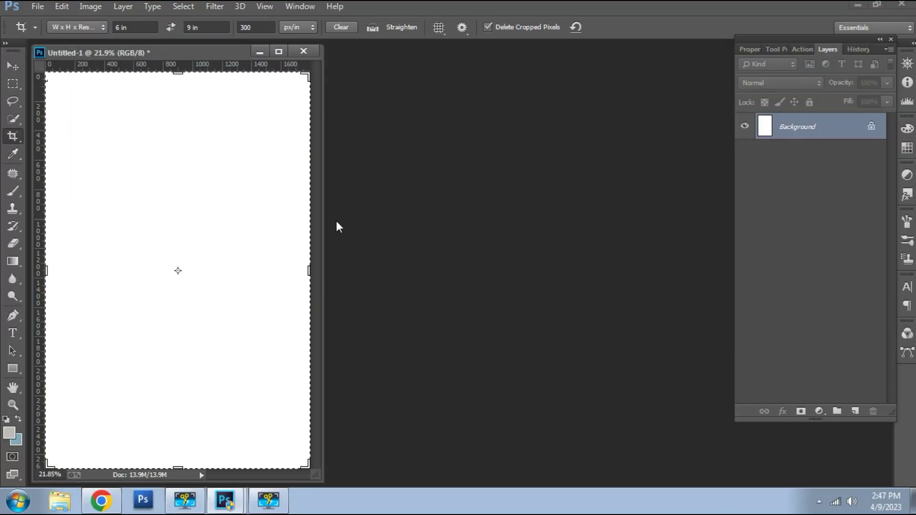
key(ctrl+minus)
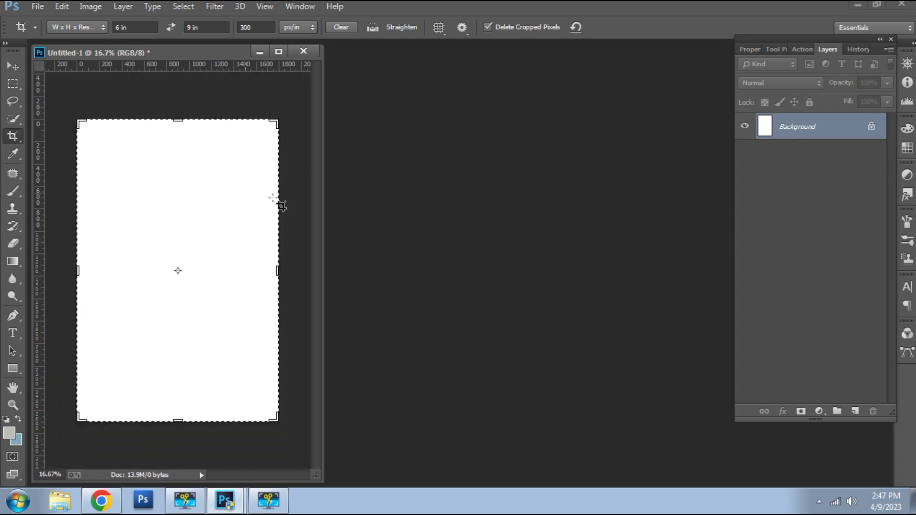
key(ctrl+w)
click(465, 197)
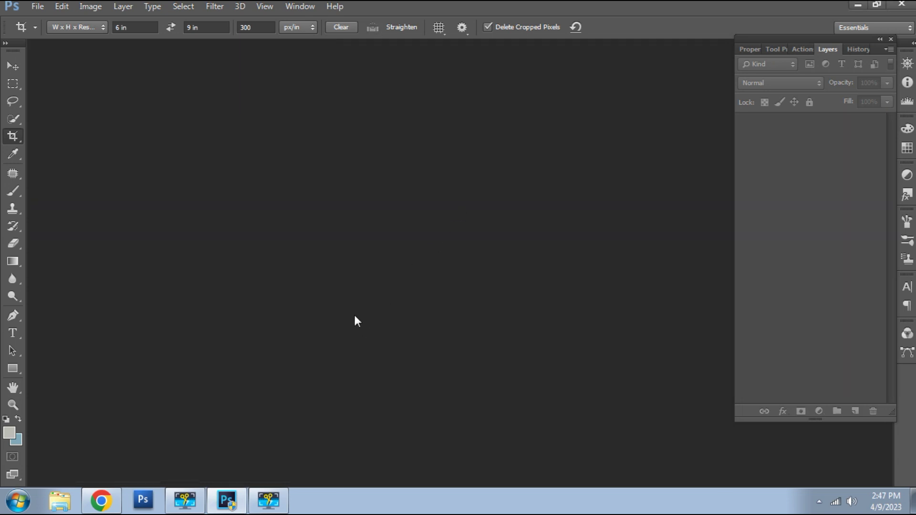
Create a new 6 × 9 inch document at 300 pixels per inch.
click(40, 13)
click(56, 19)
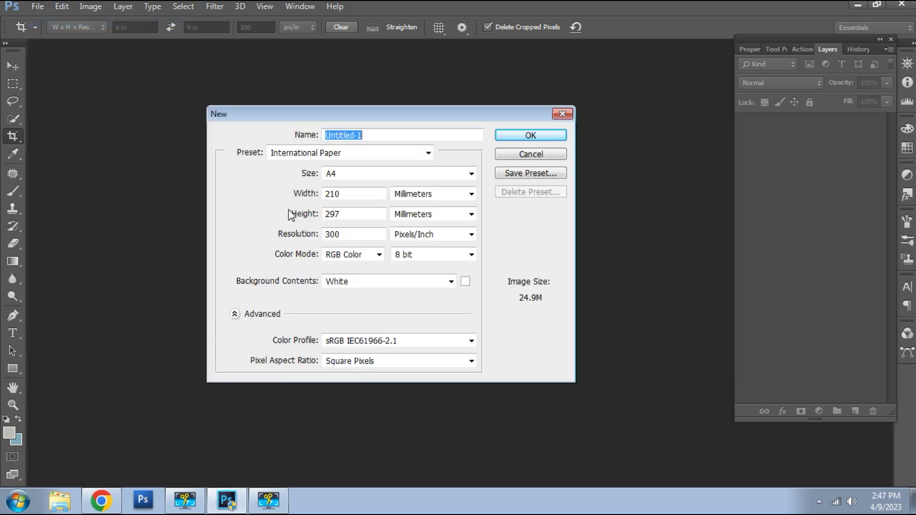
double_click(357, 195)
text(6)
key(Tab)
key(Tab)
text(9)
key(Return)
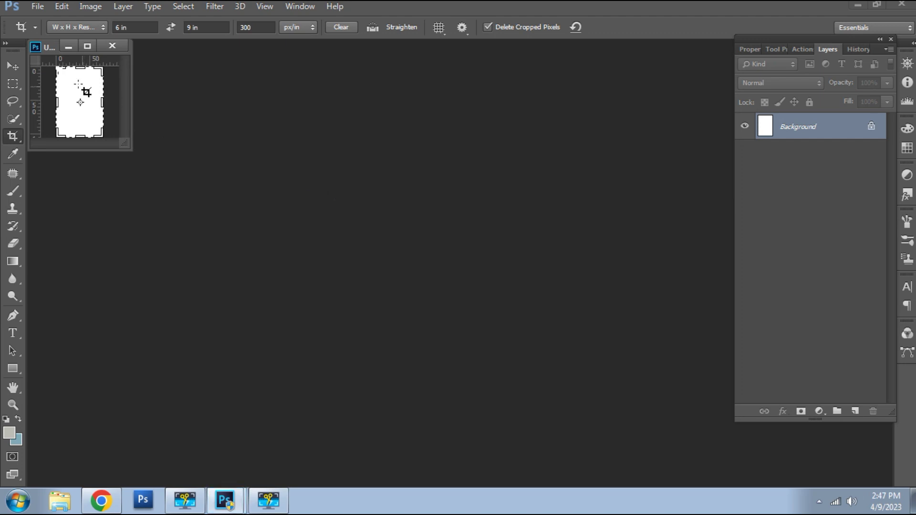
Fit the new page on screen and zoom out to 16.7%.
double_click(62, 44)
key(z)
right_click(342, 186)
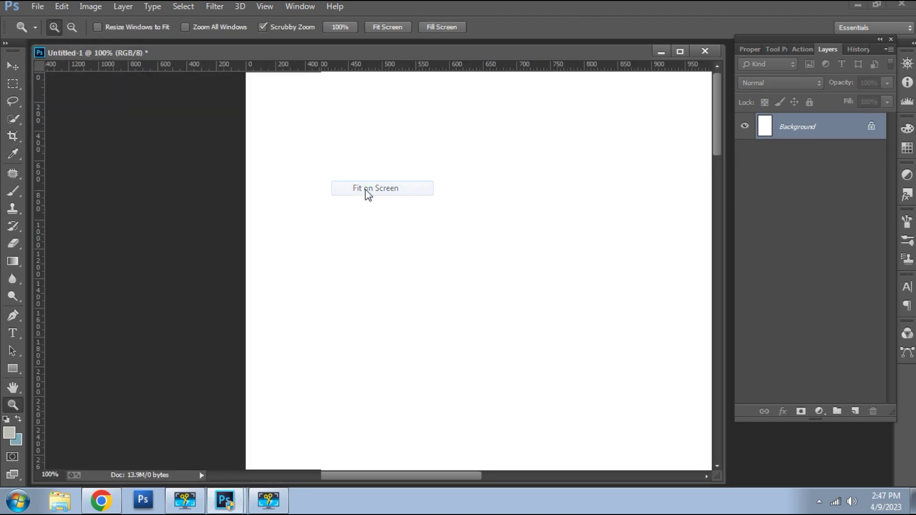
click(370, 190)
key(c)
right_click(208, 136)
click(225, 142)
key(ctrl+minus)
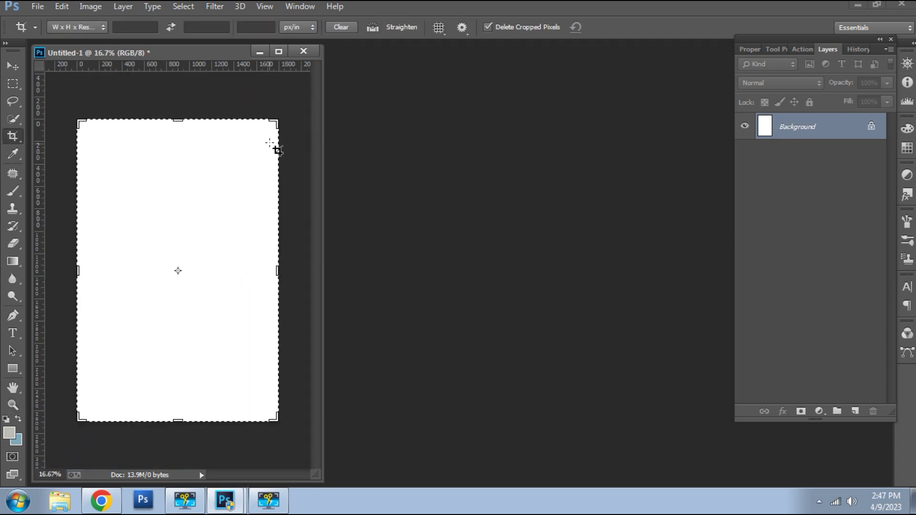
Arrange the floating document window at 12.5% zoom and bring up the Open dialog.
key(v)
drag(199, 53, 214, 53)
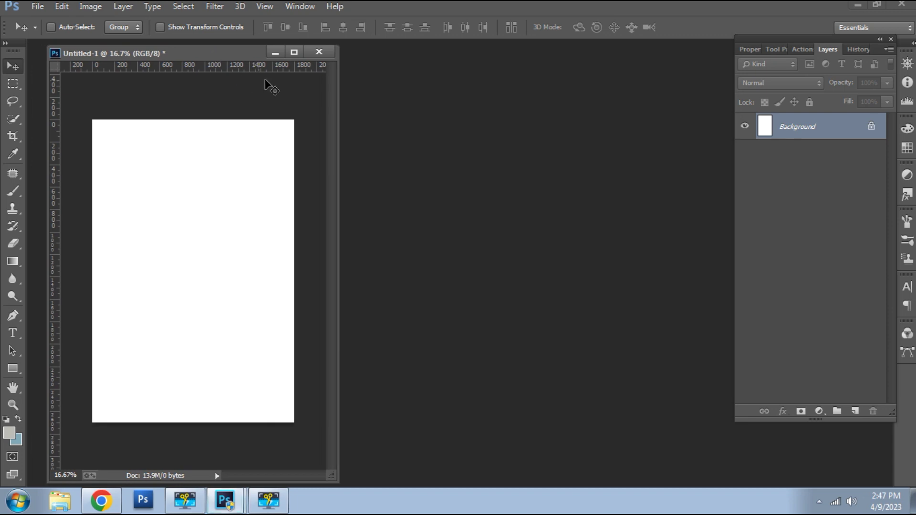
click(294, 53)
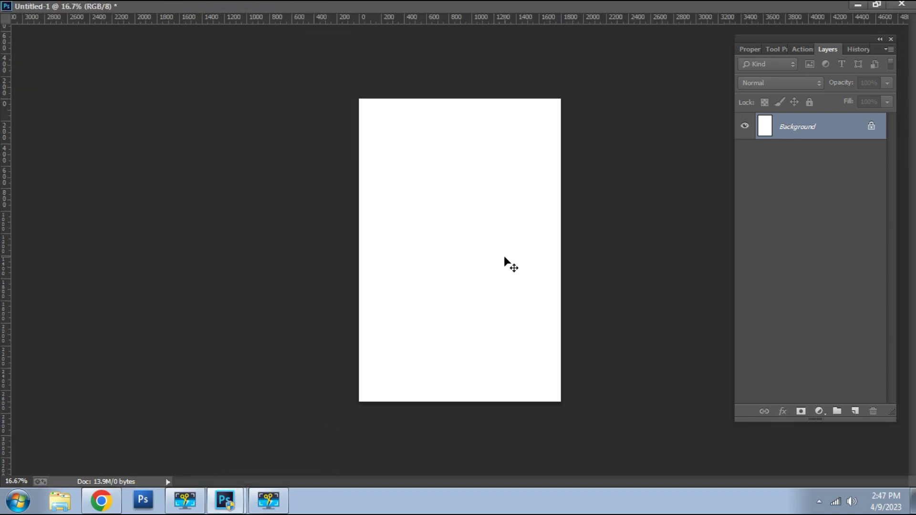
click(875, 4)
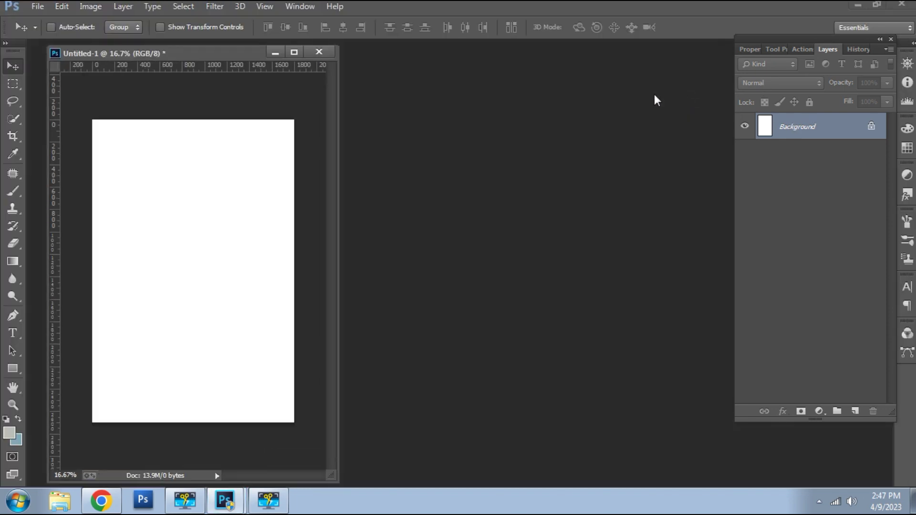
key(ctrl+minus)
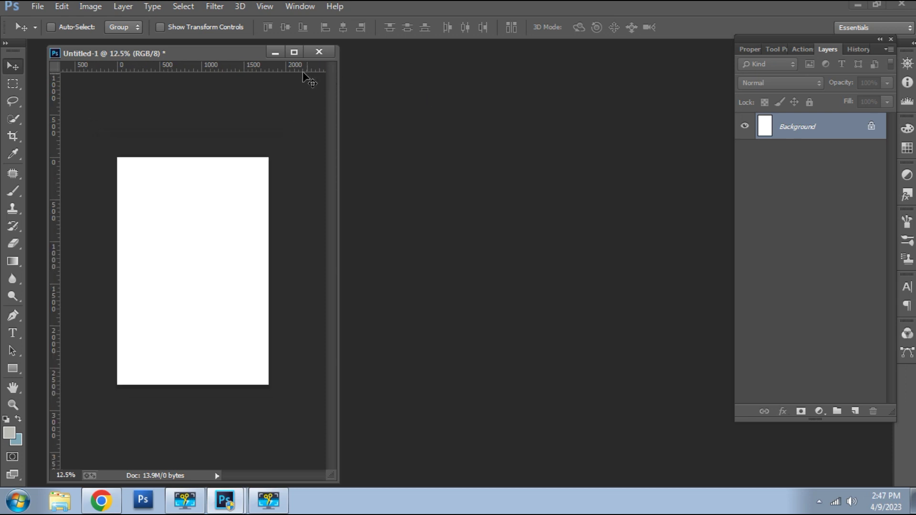
mouse_move(237, 57)
mouse_down()
mouse_move(204, 51)
mouse_move(213, 52)
mouse_up()
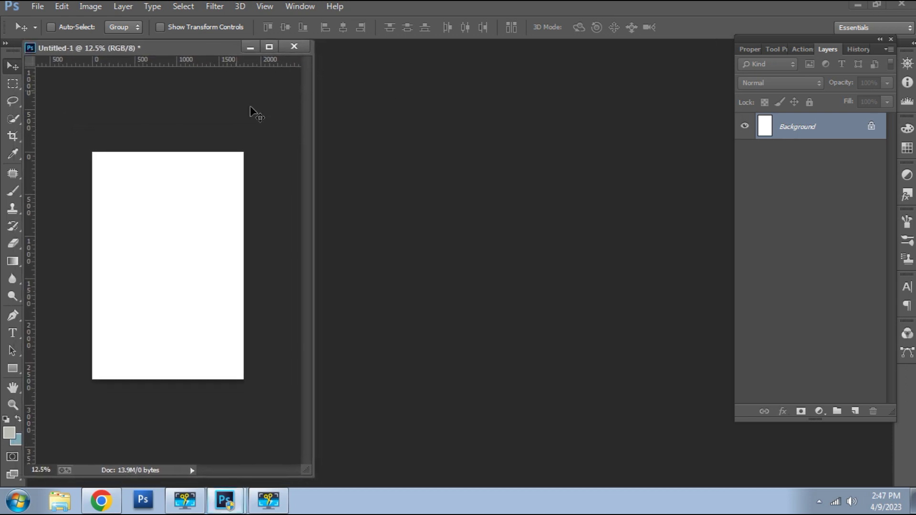
double_click(386, 242)
Open the IMG_8296 ship photo and bring it into the poster document.
click(370, 104)
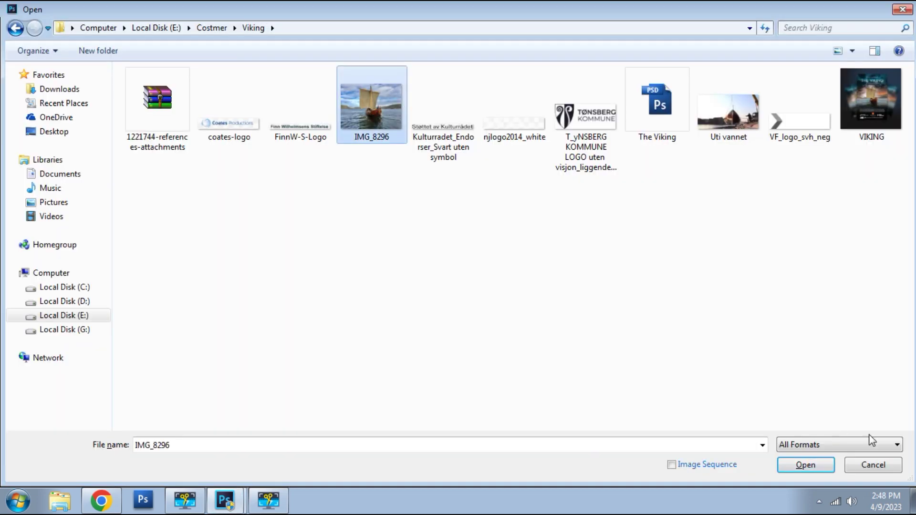
click(808, 466)
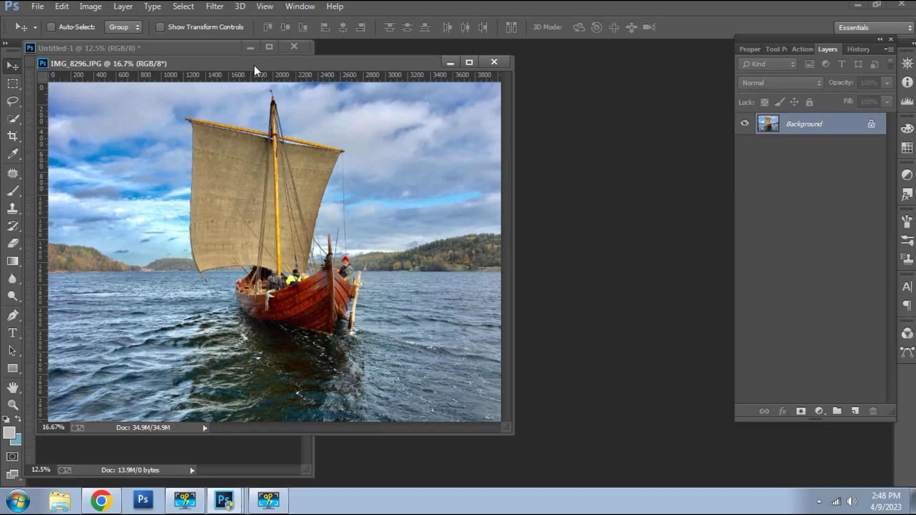
drag(249, 67, 502, 102)
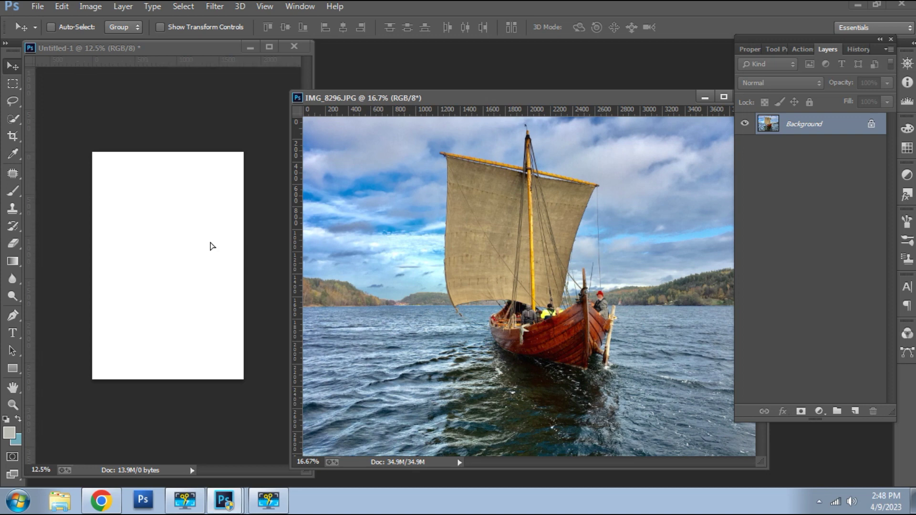
click(470, 261)
key(ctrl+w)
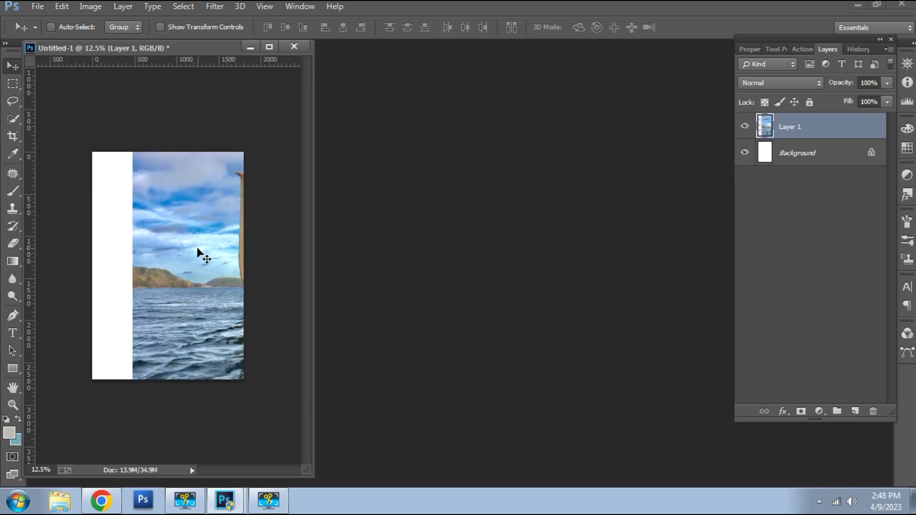
click(269, 46)
Free Transform the ship photo to span the canvas width, centred on the page.
key(ctrl+t)
drag(597, 253, 519, 253)
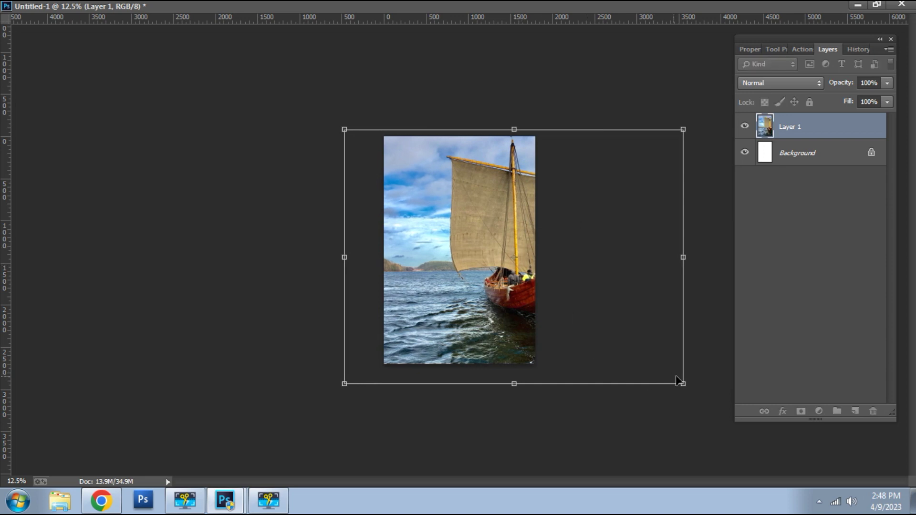
drag(678, 379, 613, 364)
drag(566, 266, 527, 264)
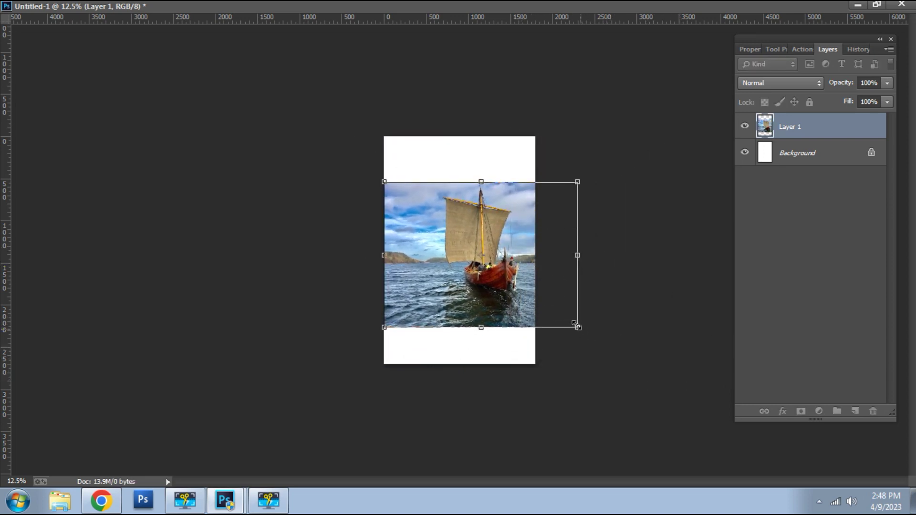
drag(577, 327, 534, 295)
mouse_move(497, 263)
mouse_down()
mouse_move(497, 270)
mouse_move(492, 261)
mouse_up()
key(Return)
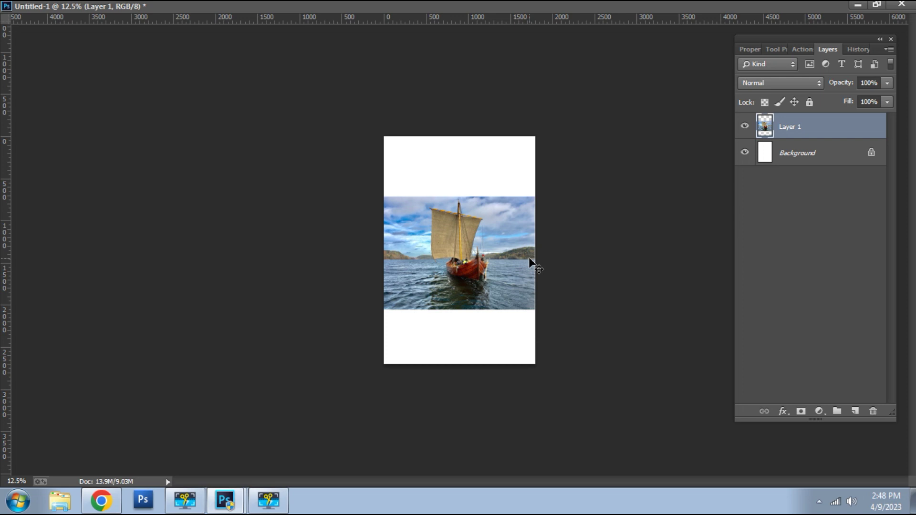
key(ctrl+plus)
key(ctrl+plus)
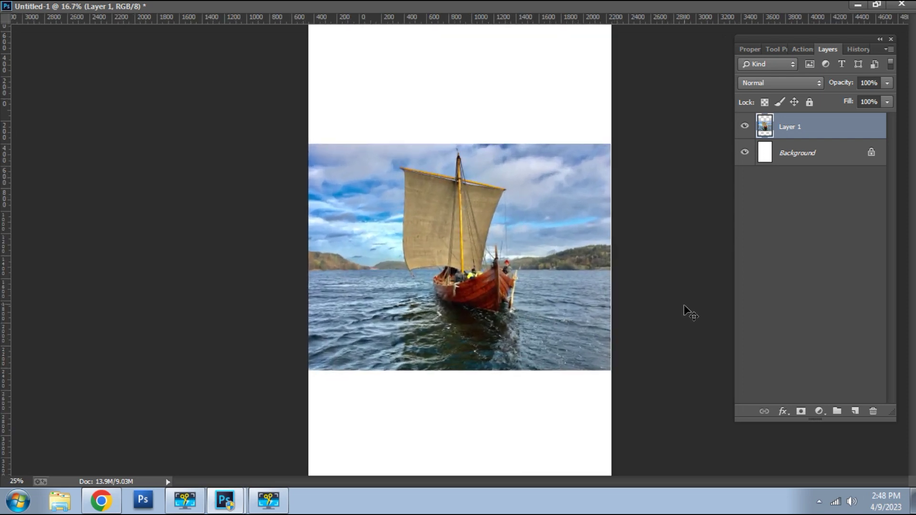
key(ctrl+minus)
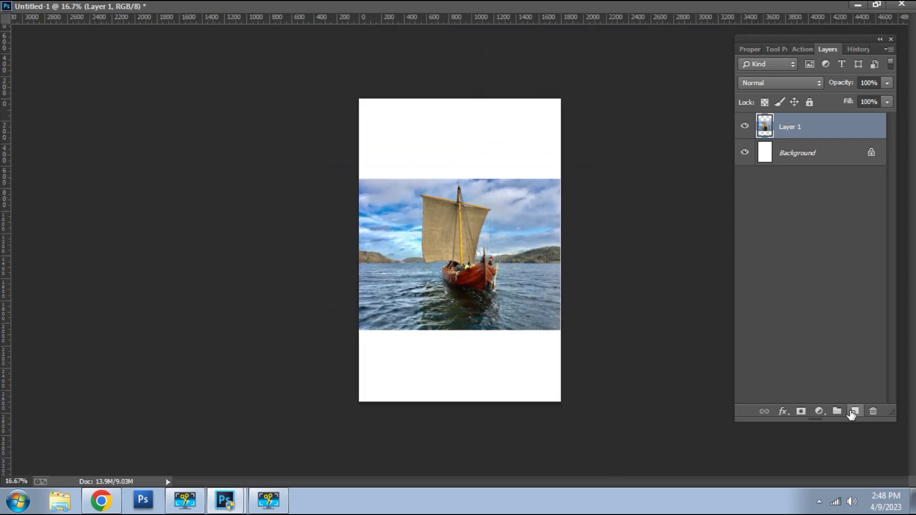
Add a layer mask to Layer 1 and reposition the document window.
click(801, 411)
key(F7)
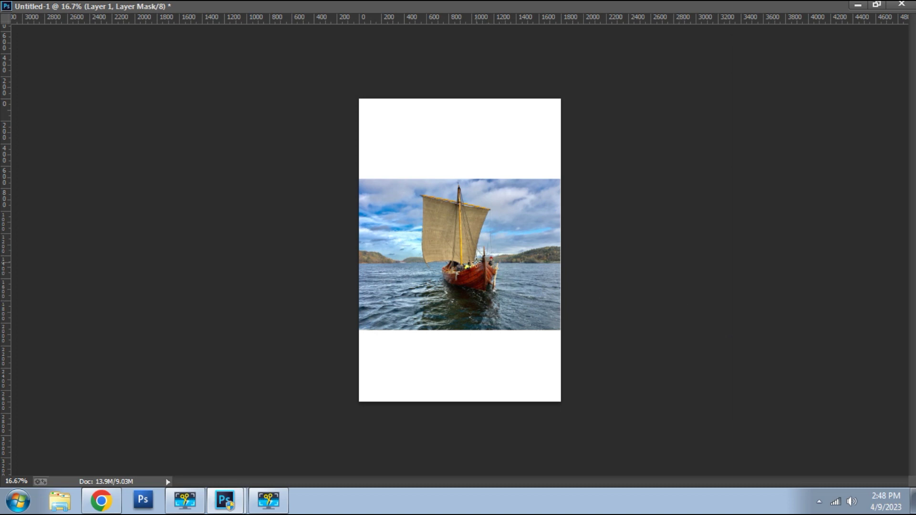
key(F7)
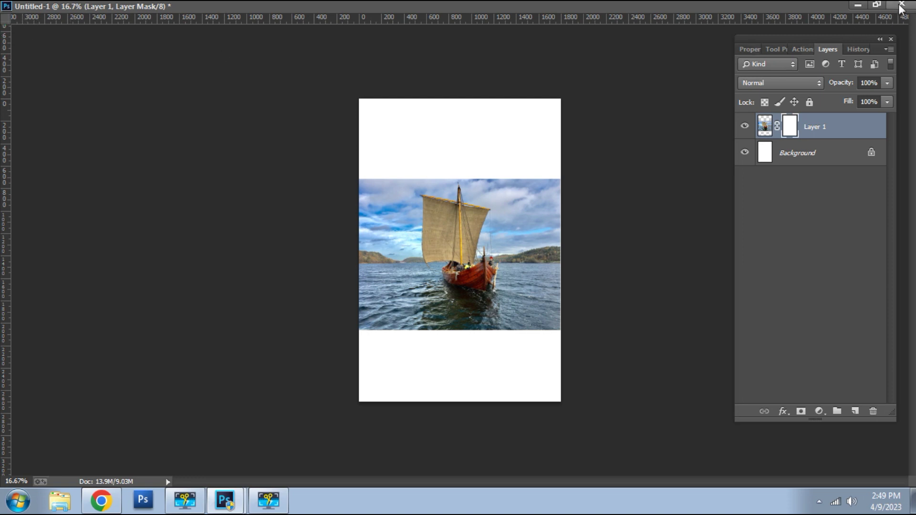
click(876, 5)
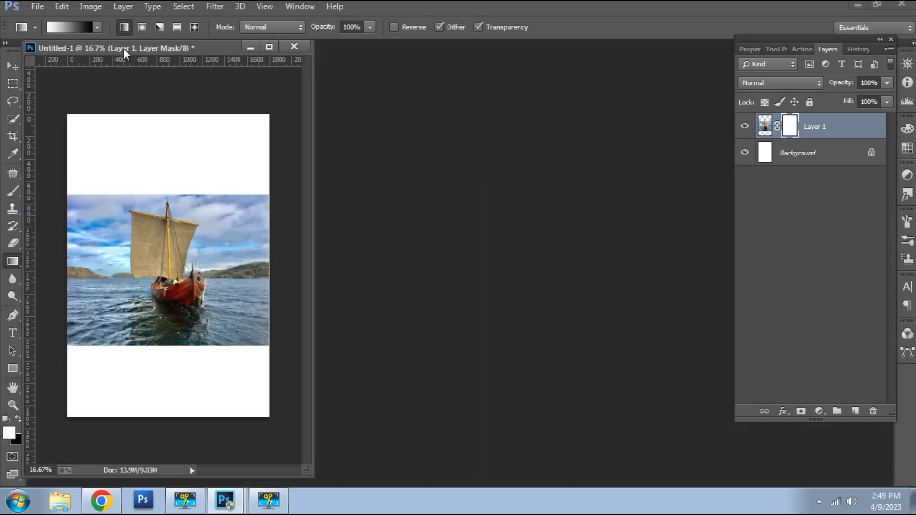
drag(125, 53, 155, 63)
Set up a foreground-to-transparent gradient with black at both colour stops.
click(76, 27)
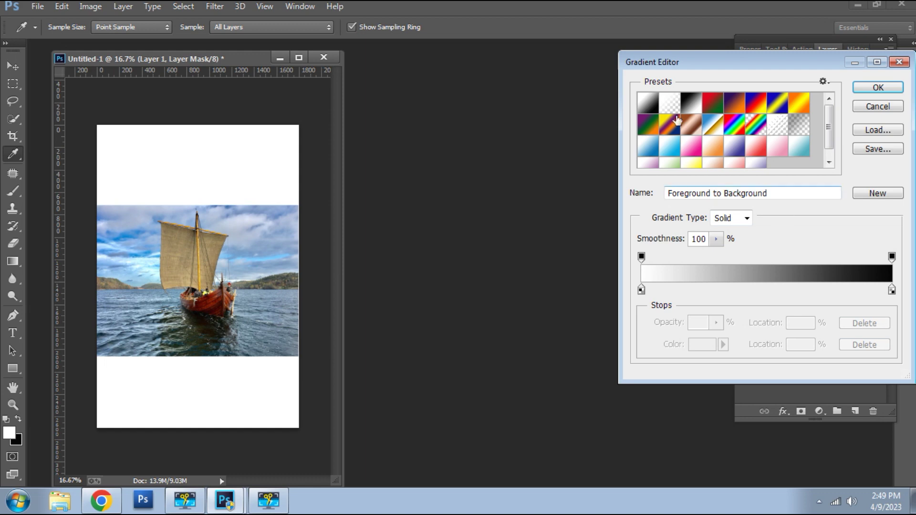
click(662, 104)
click(642, 290)
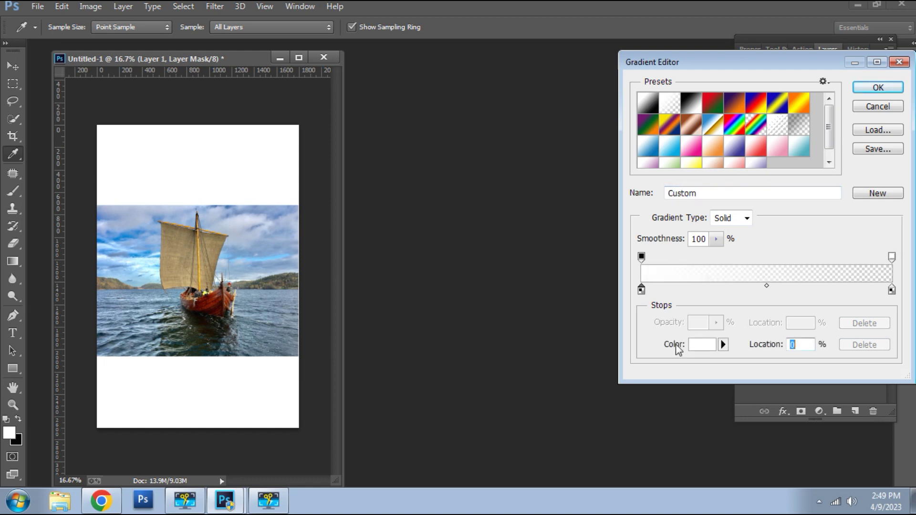
click(702, 344)
drag(613, 299, 552, 341)
key(Return)
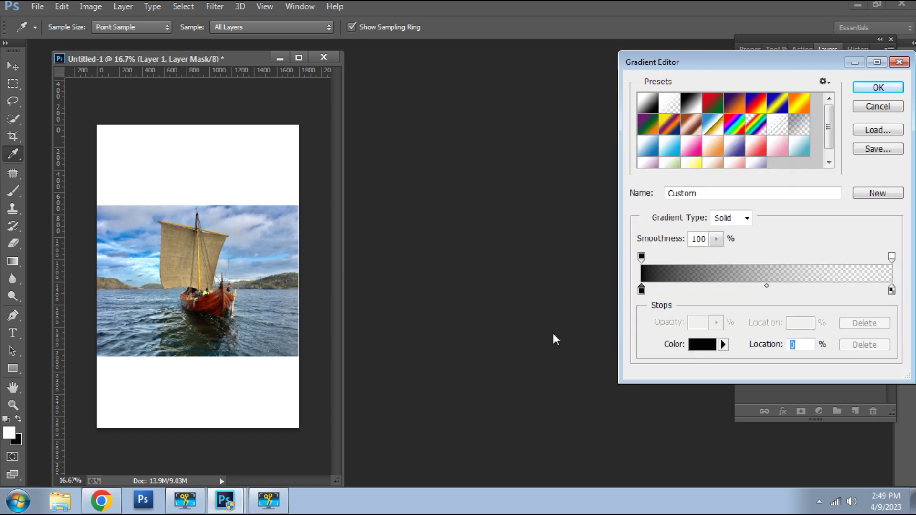
click(891, 290)
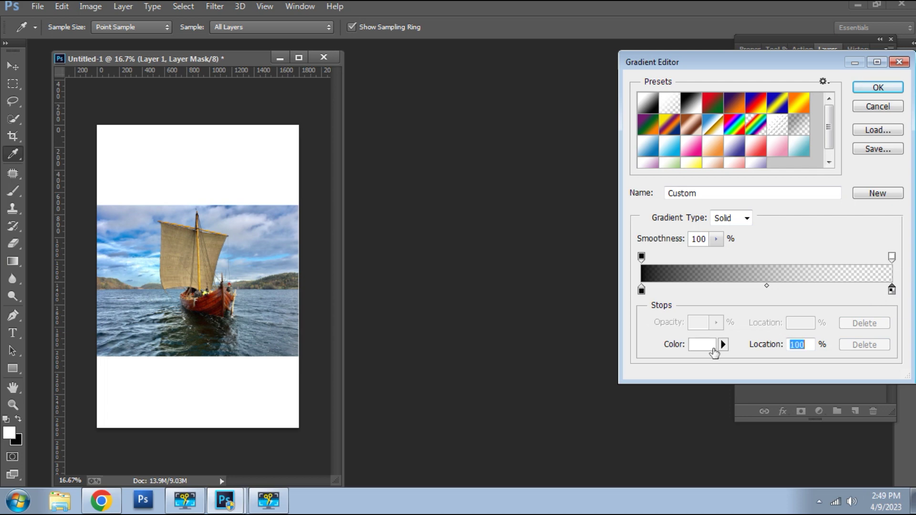
click(701, 344)
drag(670, 300, 552, 334)
key(Return)
key(Return)
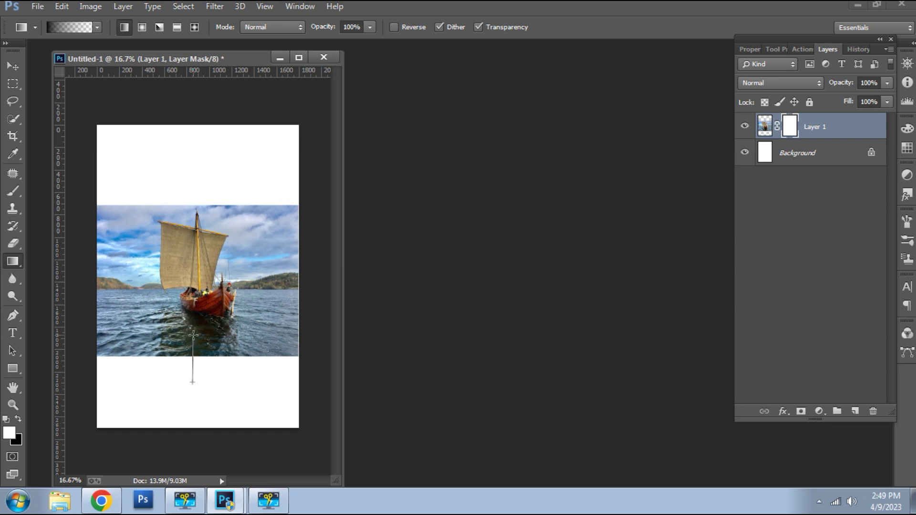
Draw the gradient upward on the mask to fade the photo's bottom edge smoothly.
drag(193, 335, 194, 336)
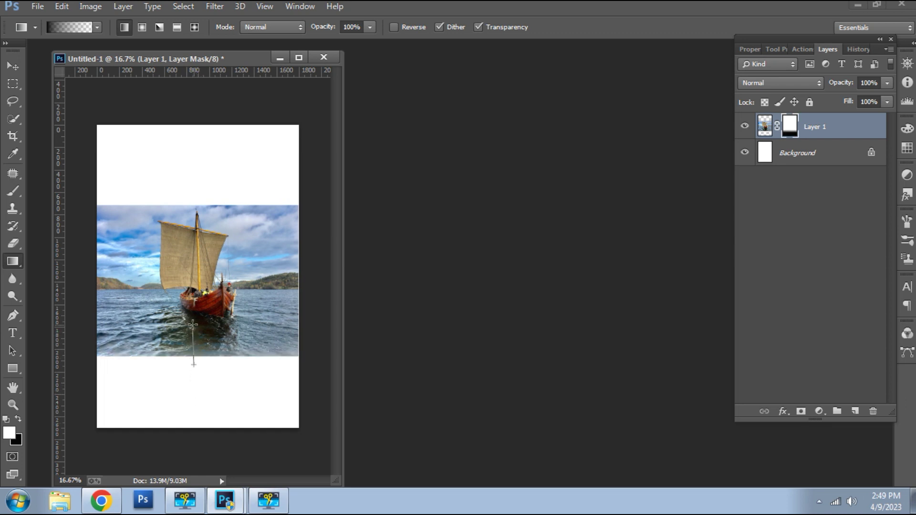
drag(194, 364, 199, 369)
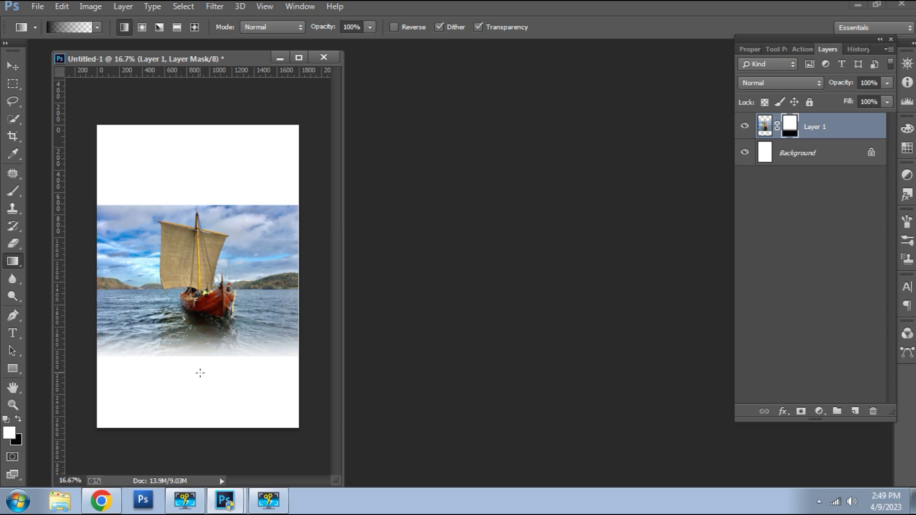
key(ctrl+z)
drag(197, 344, 204, 349)
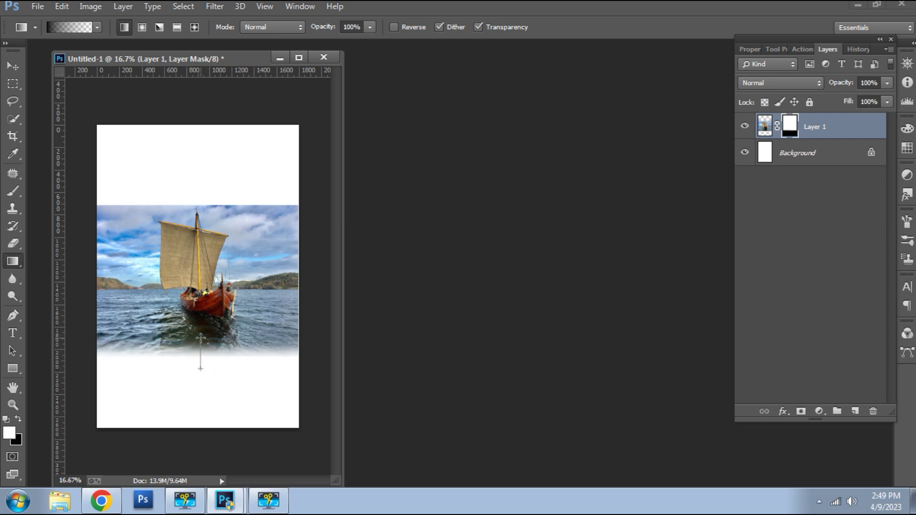
drag(200, 338, 200, 339)
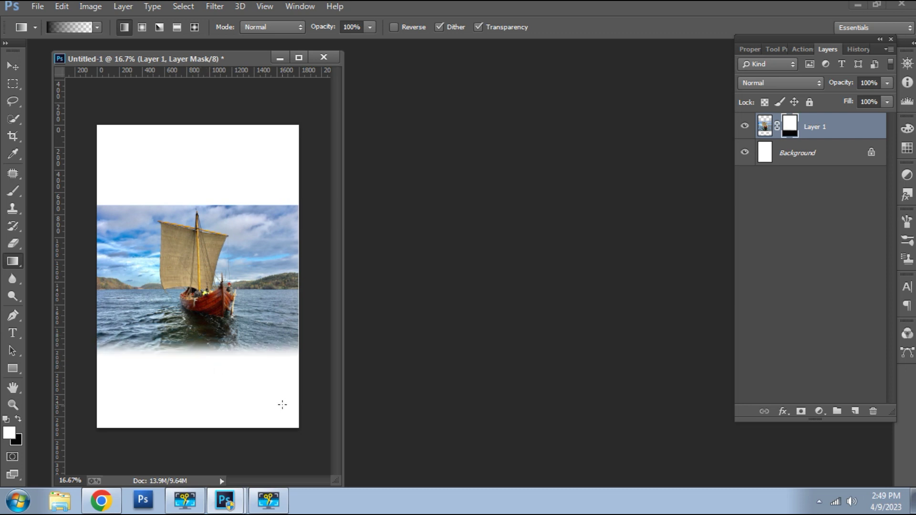
click(801, 162)
Fill the Background with black and paste the stormy sky photo in as Layer 2.
key(ctrl+i)
key(v)
key(ctrl+o)
double_click(622, 381)
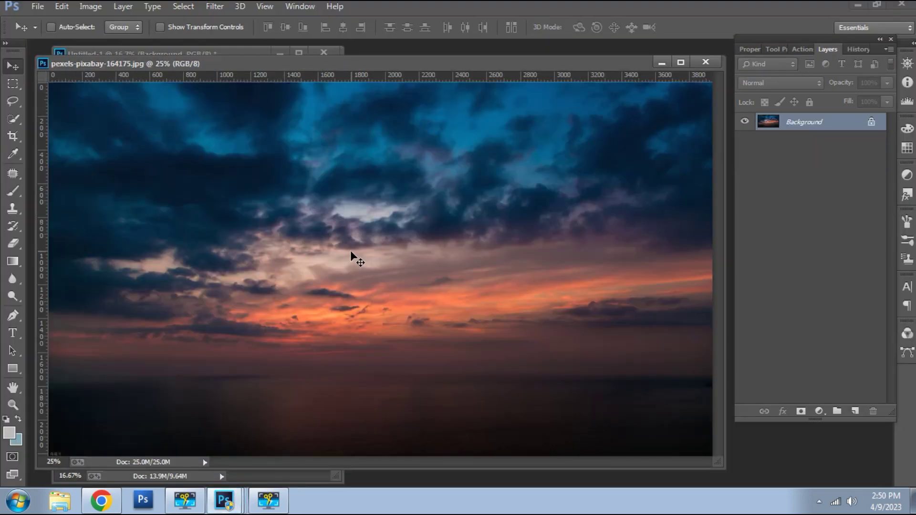
key(ctrl+a)
key(ctrl+BackSpace)
key(ctrl+w)
click(458, 195)
key(ctrl+v)
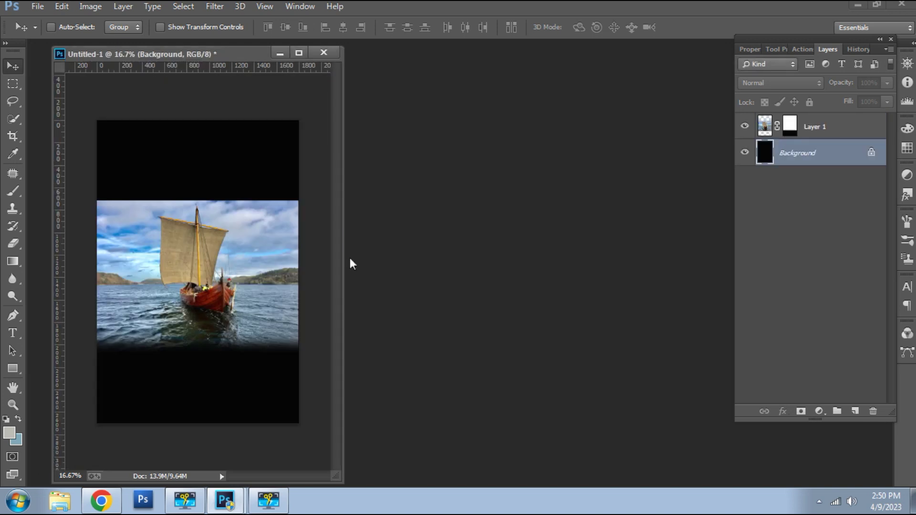
Move and scale the sky layer to fill the poster's top area.
key(f)
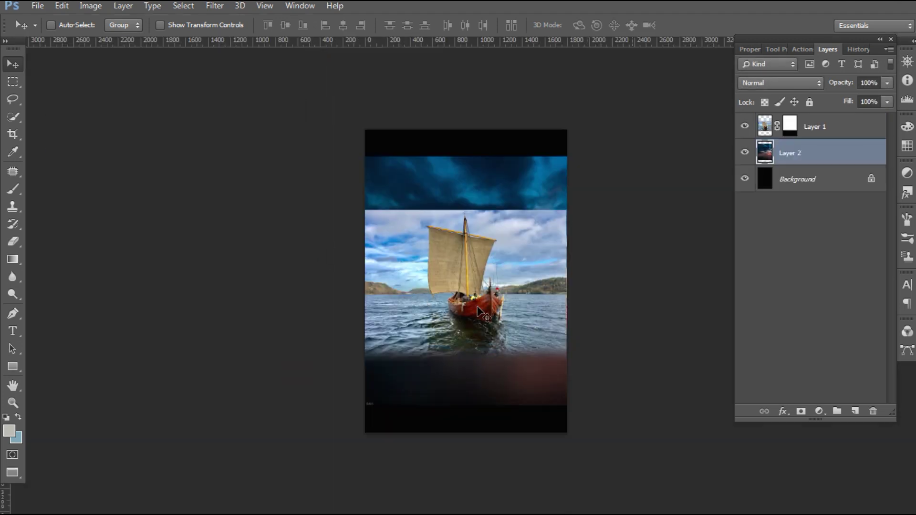
drag(503, 282, 503, 255)
key(ctrl+t)
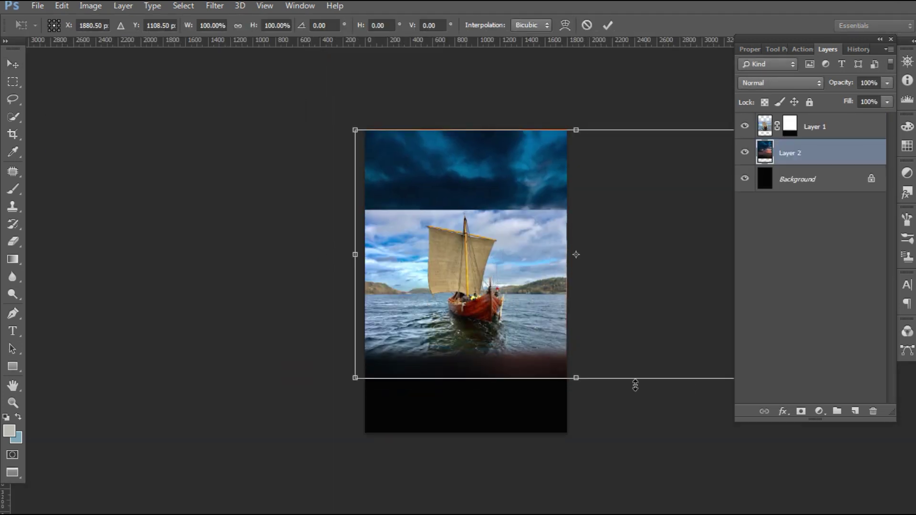
key(ctrl+minus)
mouse_move(713, 354)
mouse_down()
mouse_move(547, 270)
mouse_move(576, 295)
mouse_up()
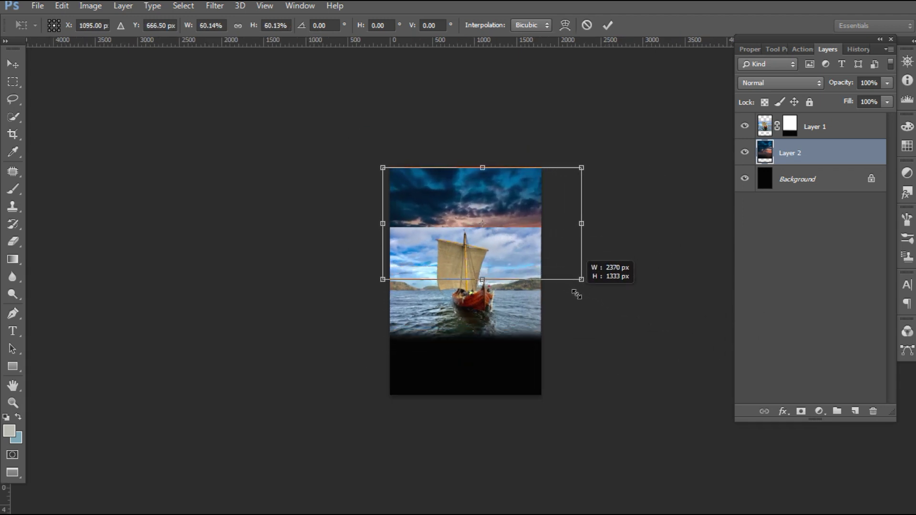
key(Return)
key(ctrl+plus)
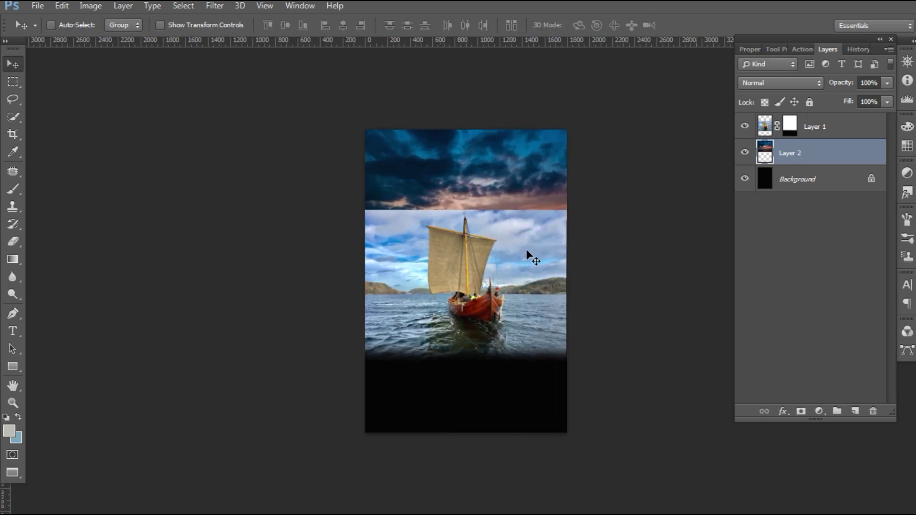
scroll(520, 249, right, 1)
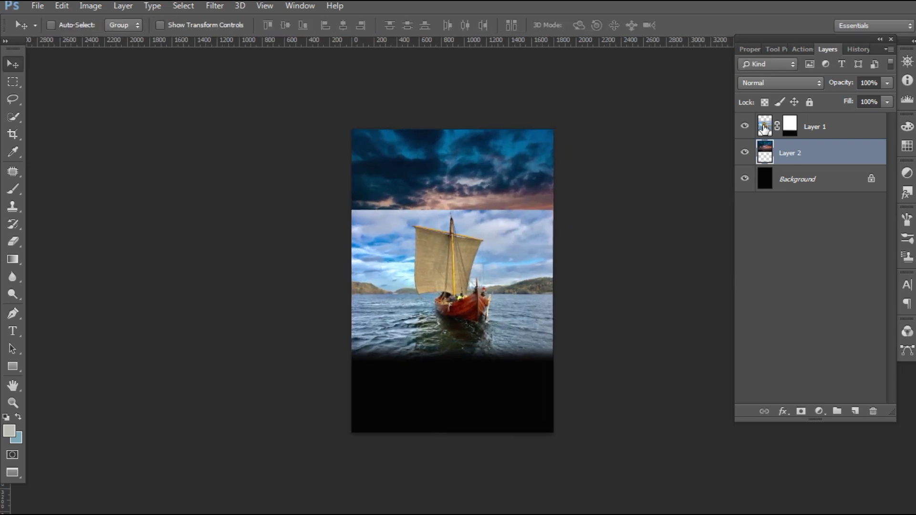
Set Layer 1's blend mode to Screen, briefly trying Overlay before returning to Screen.
click(764, 128)
key(ctrl+plus)
drag(666, 187, 649, 203)
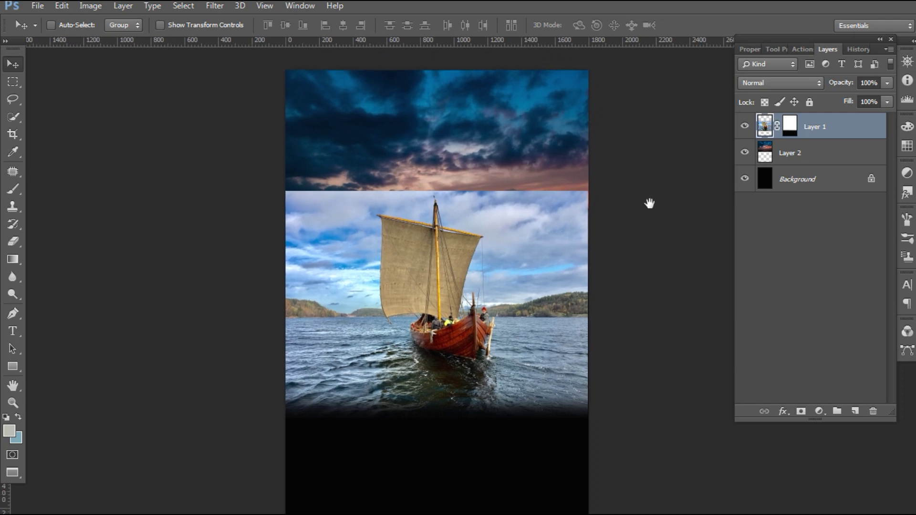
click(787, 84)
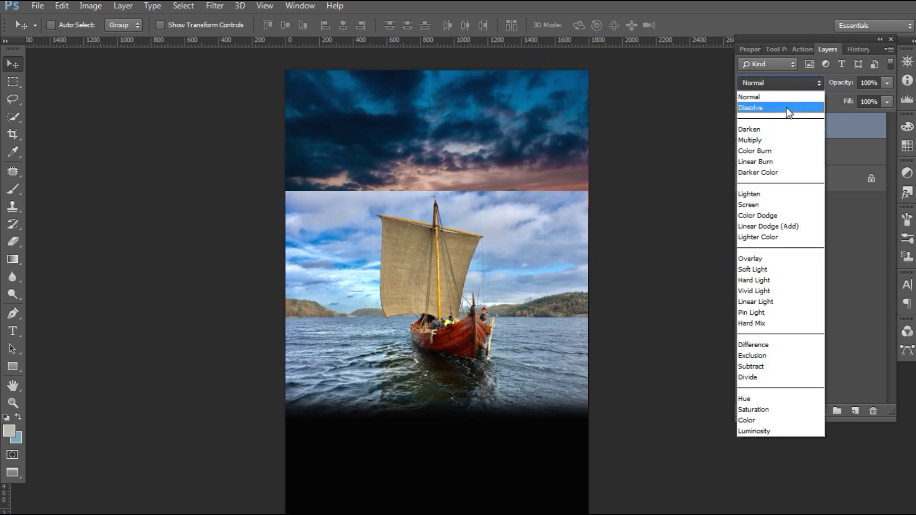
click(779, 207)
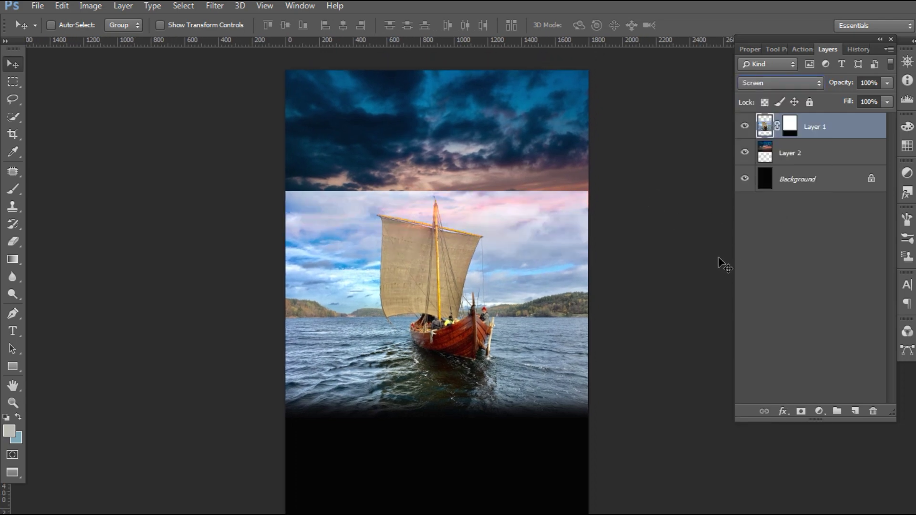
key(Down)
key(Up)
click(778, 85)
click(754, 259)
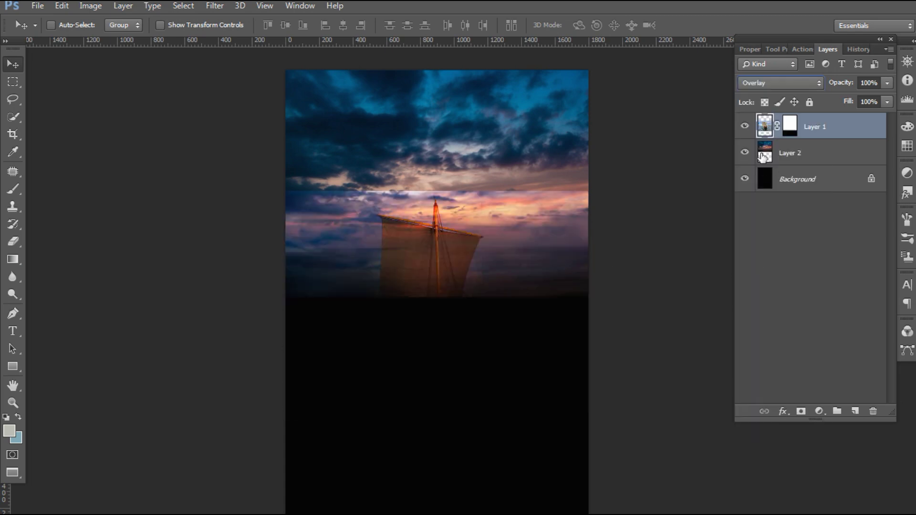
click(780, 84)
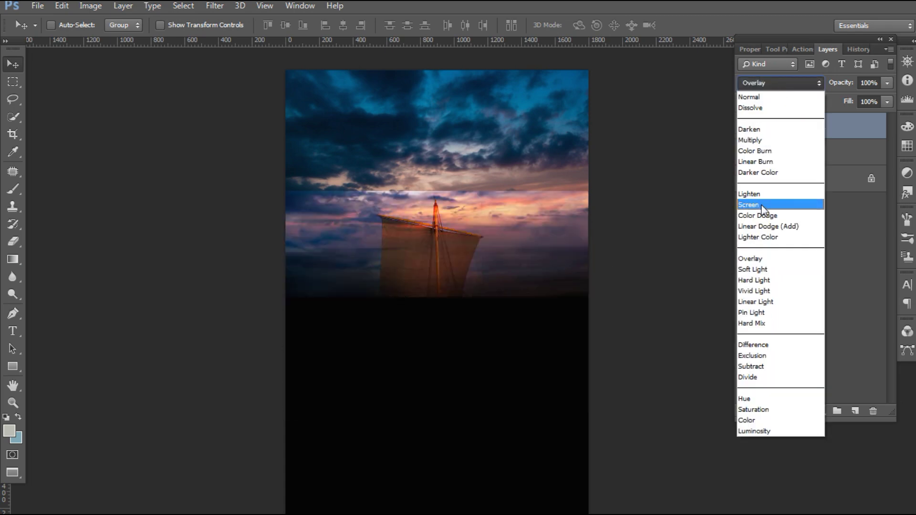
click(778, 205)
Set up the Eraser with a soft brush of about 85 px.
key(e)
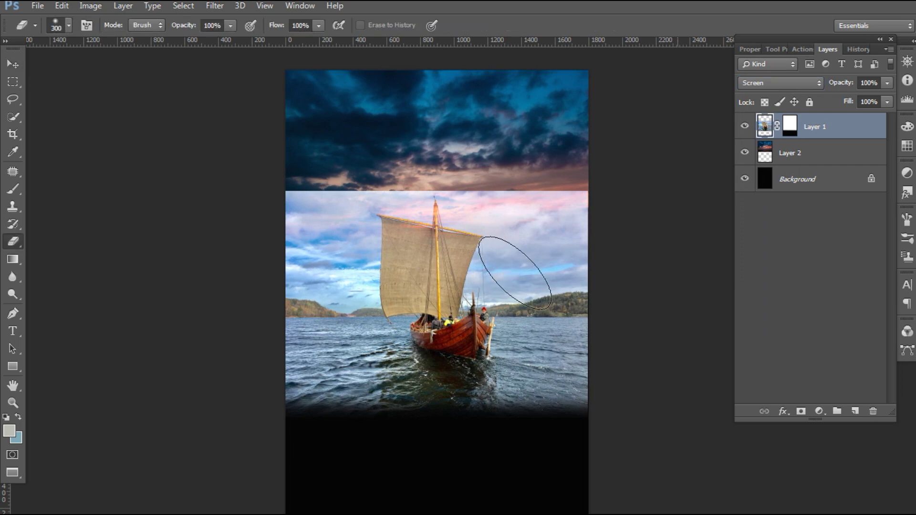
key(ctrl+plus)
key(ctrl+plus)
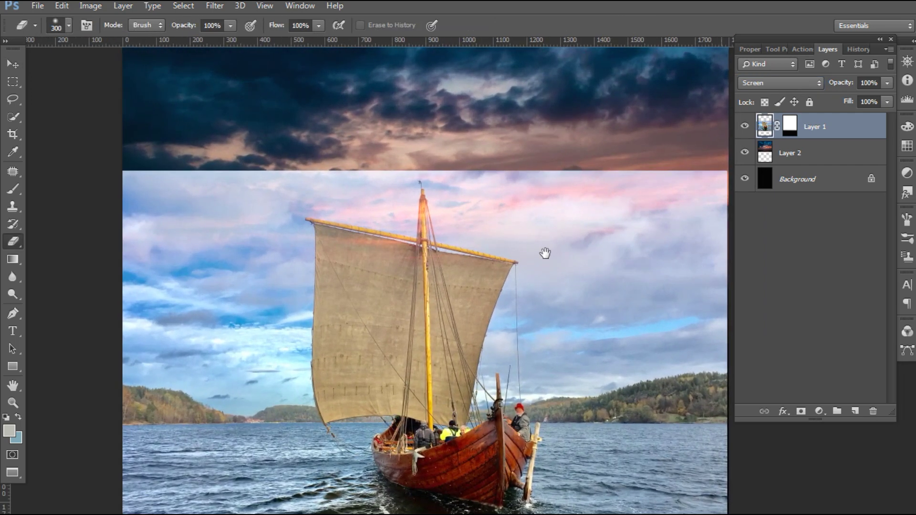
key(bracketleft)
key(bracketleft)
key(bracketleft)
key(bracketleft)
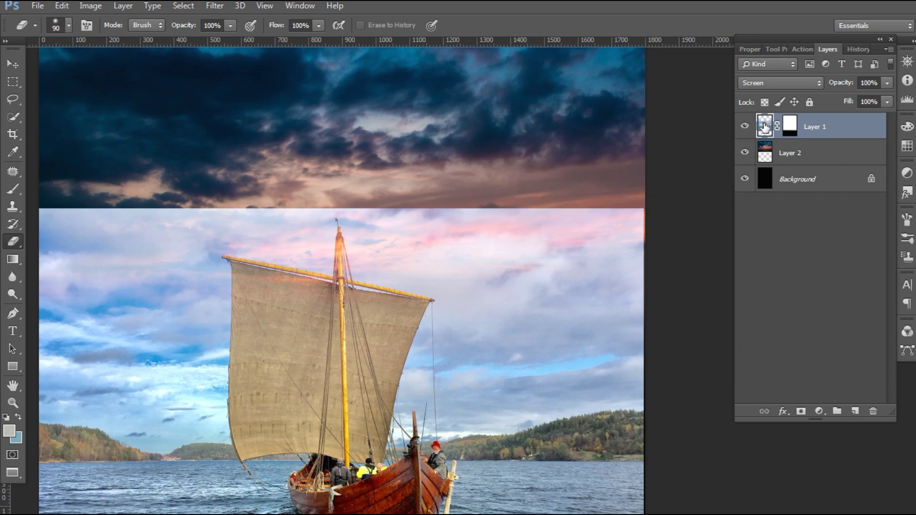
right_click(271, 208)
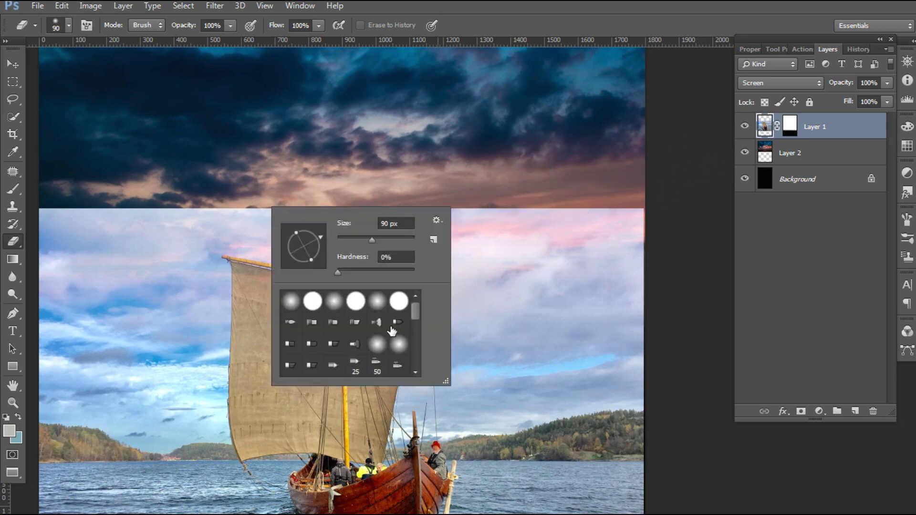
click(571, 152)
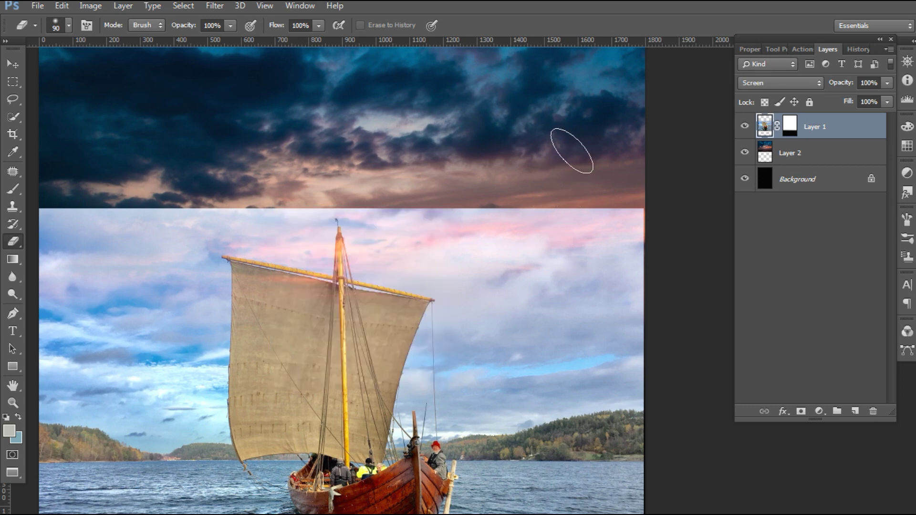
click(68, 26)
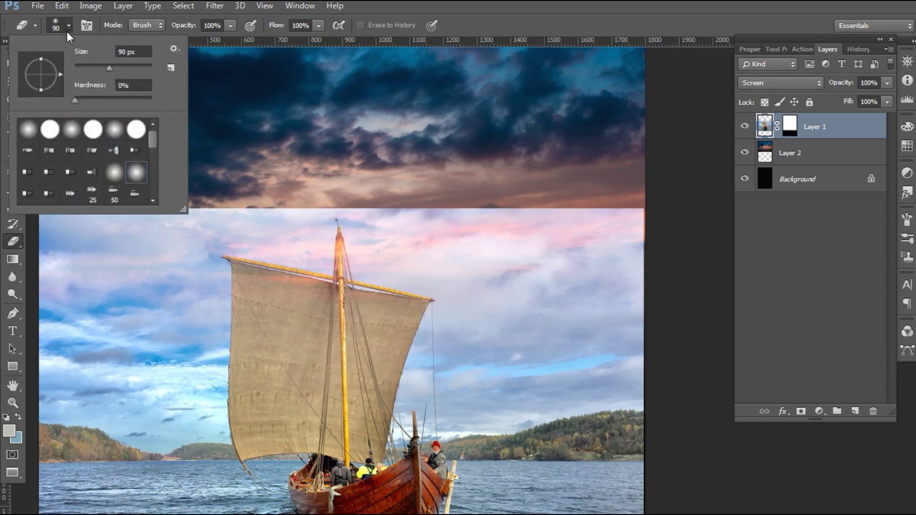
click(100, 67)
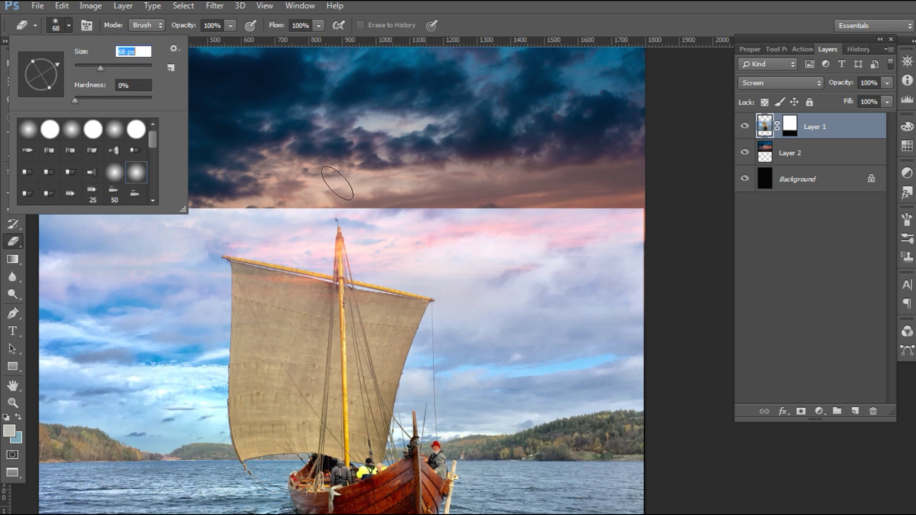
drag(101, 65, 107, 67)
mouse_move(155, 149)
mouse_down()
mouse_move(161, 200)
mouse_move(156, 143)
mouse_up()
Erase along the seam between the storm clouds and the ship's sky to blend them.
mouse_move(365, 175)
mouse_down()
mouse_move(276, 194)
mouse_move(386, 187)
mouse_move(214, 164)
mouse_move(296, 194)
mouse_move(403, 211)
mouse_up()
mouse_move(487, 211)
mouse_down()
mouse_move(611, 247)
mouse_move(417, 245)
mouse_up()
mouse_move(466, 221)
mouse_down()
mouse_move(358, 198)
mouse_move(286, 221)
mouse_move(353, 220)
mouse_up()
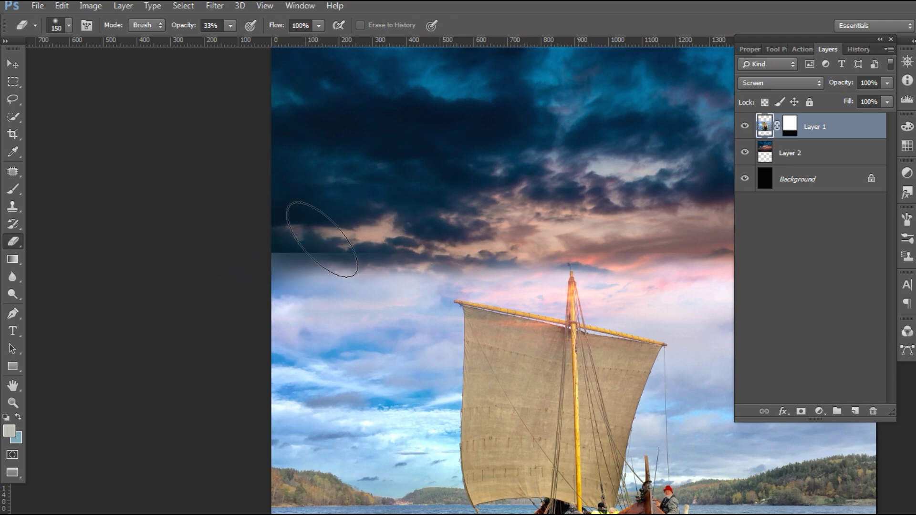
drag(229, 229, 343, 238)
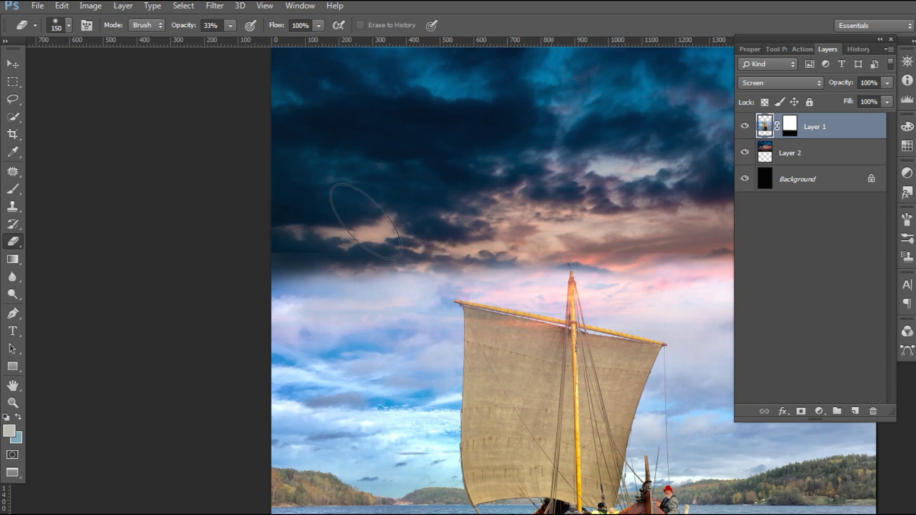
drag(425, 226, 224, 250)
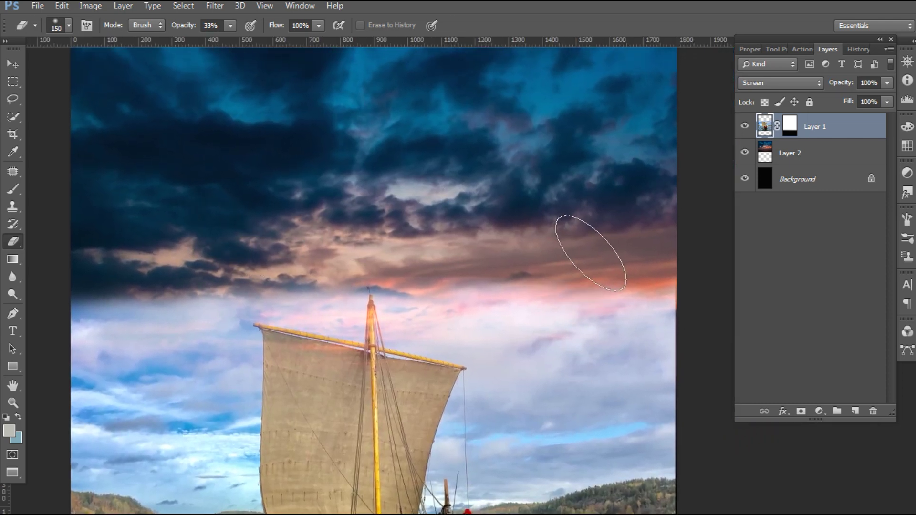
click(797, 158)
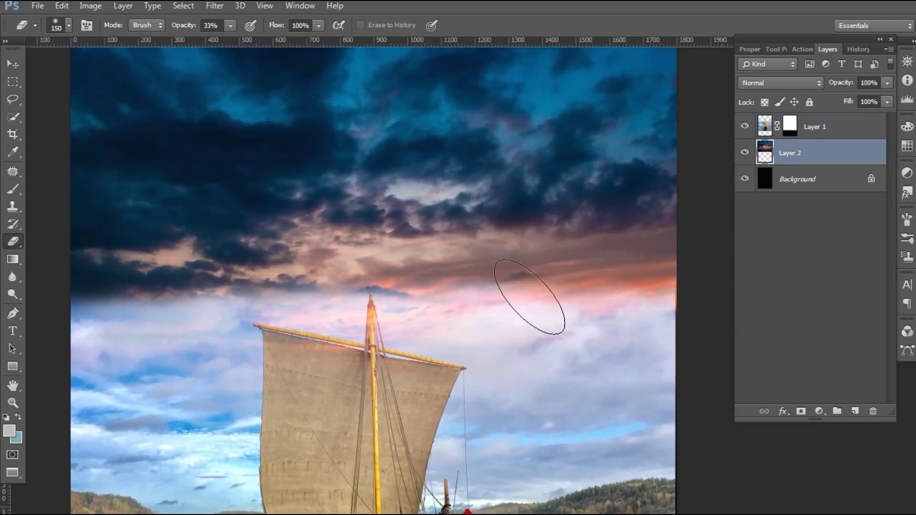
Fit the poster on screen and cancel an initial transform of the sky layer.
key(z)
right_click(513, 297)
click(539, 303)
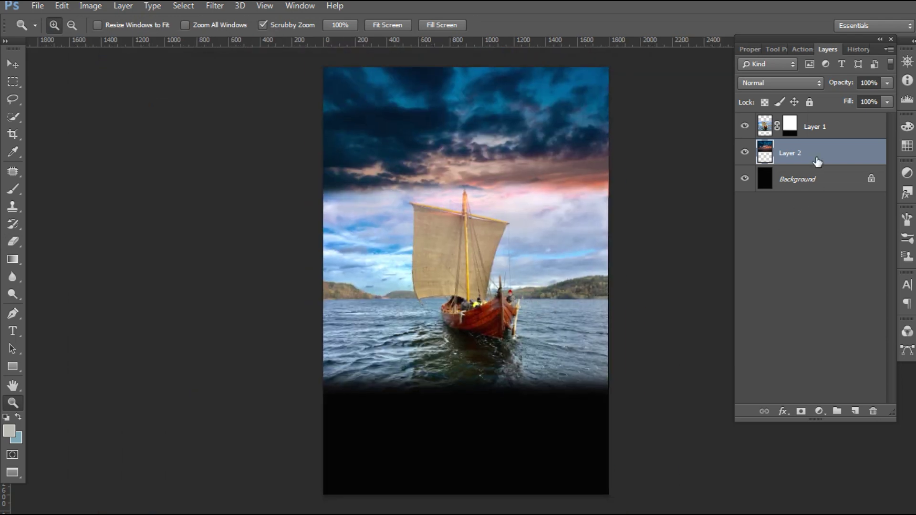
key(ctrl+t)
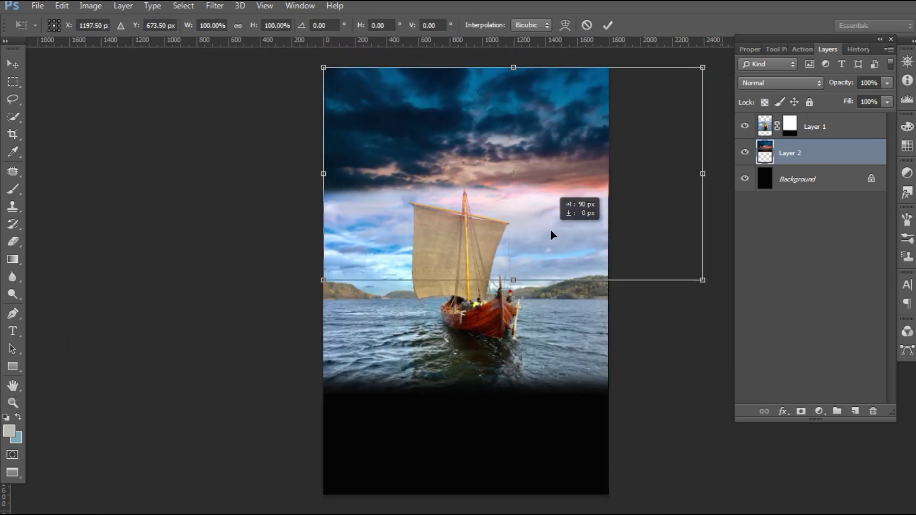
key(ctrl+minus)
key(z)
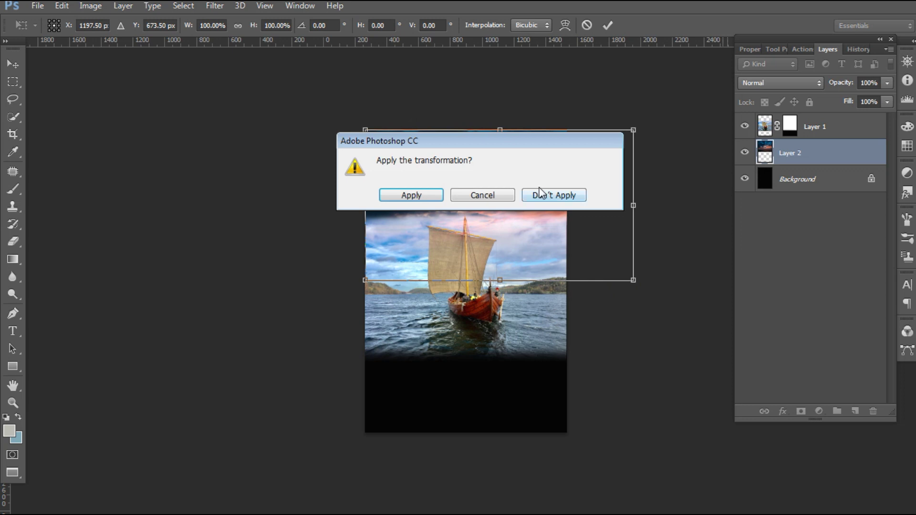
click(539, 193)
Scale the sky layer to about 122% and shift it slightly left.
key(ctrl+t)
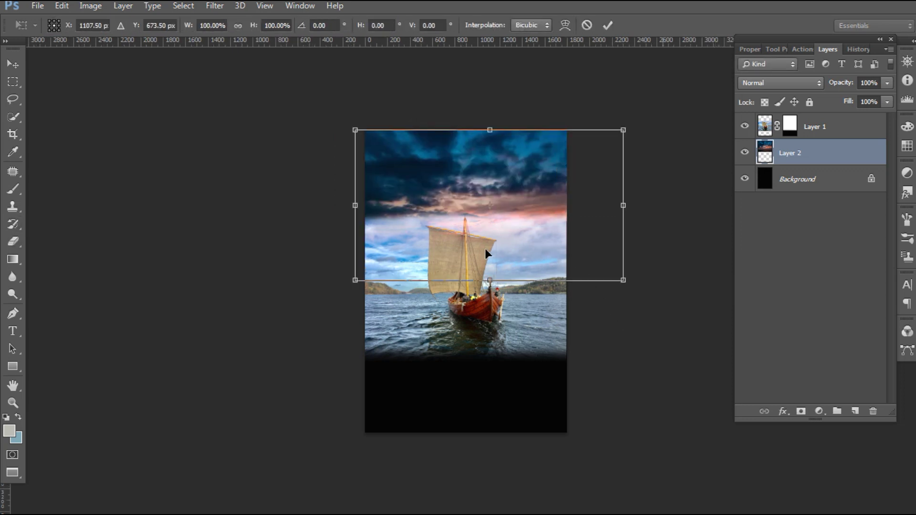
drag(639, 306, 677, 322)
drag(573, 260, 499, 251)
key(Return)
key(y)
key(ctrl+plus)
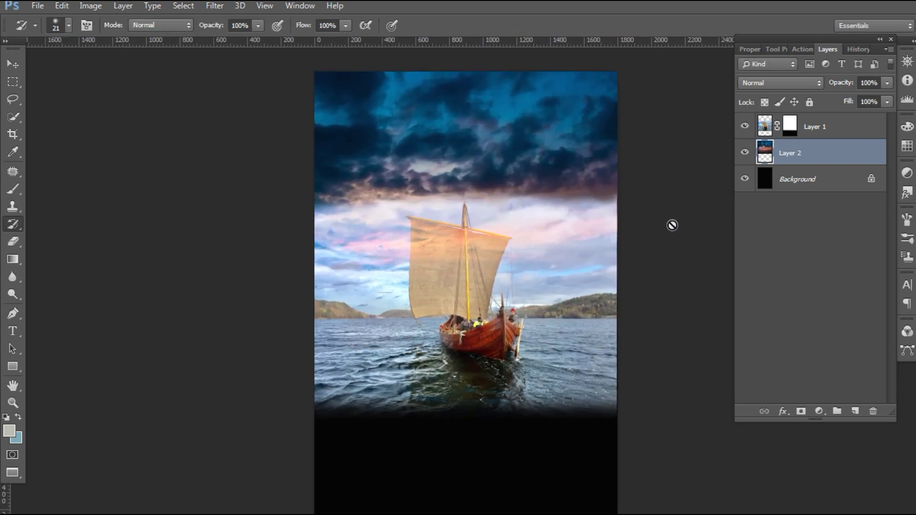
Set the Eraser on the ship layer to 15% opacity with a 200 px brush.
click(764, 128)
key(ctrl+plus)
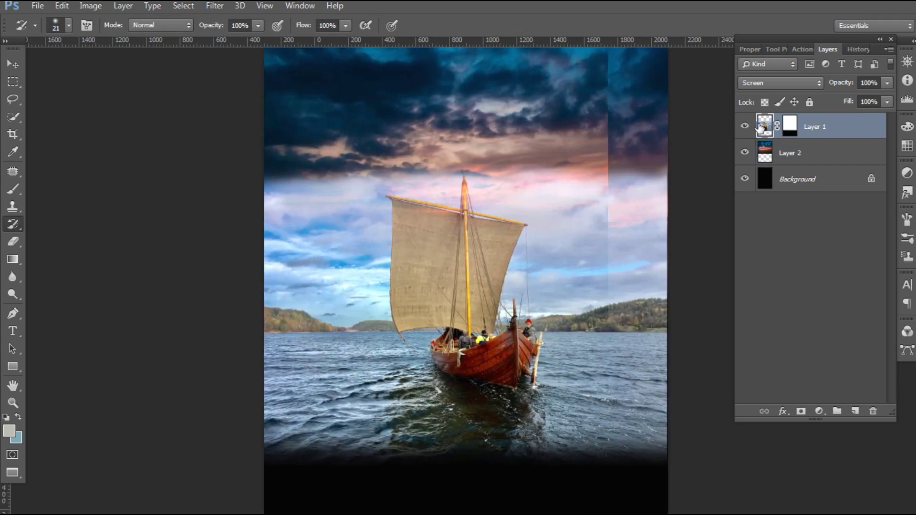
key(e)
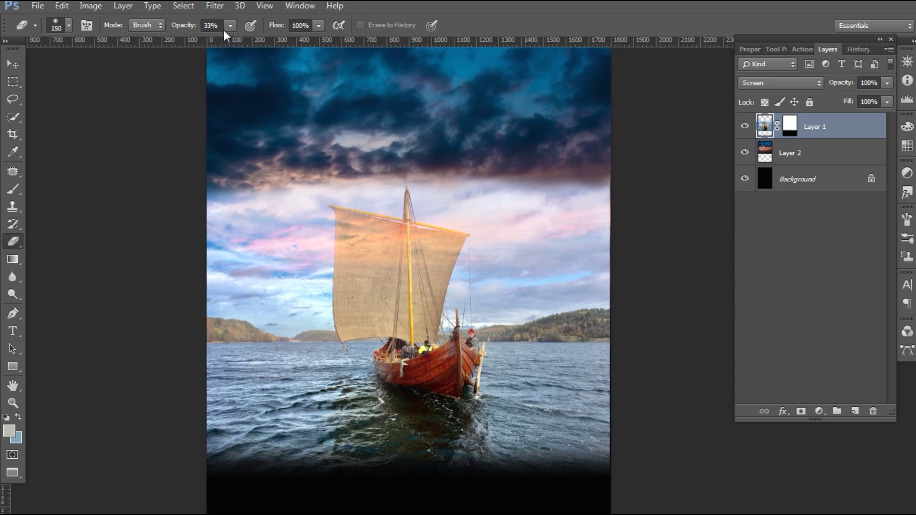
drag(217, 41, 219, 53)
key(bracketright)
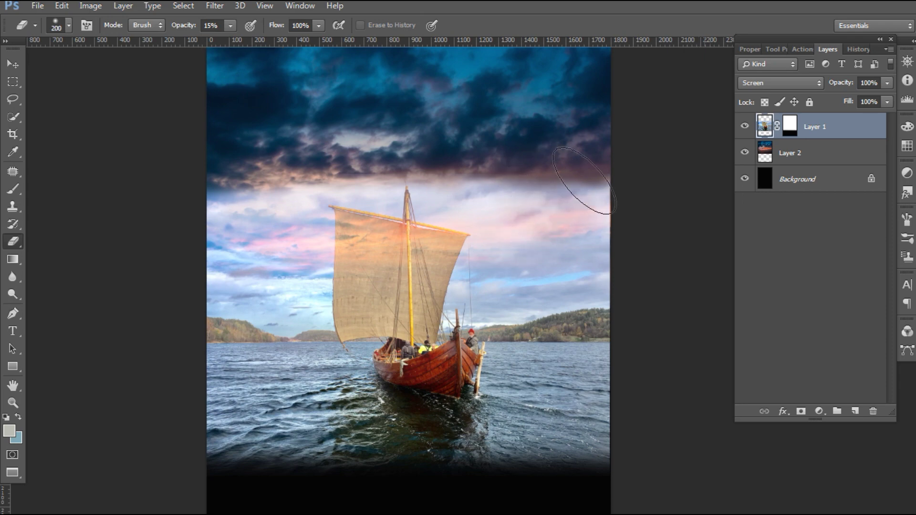
Softly erase the ship layer's sky around the sail so the red storm clouds show through.
mouse_move(557, 235)
mouse_down()
mouse_move(470, 174)
mouse_move(609, 184)
mouse_move(536, 255)
mouse_move(579, 242)
mouse_move(551, 261)
mouse_move(573, 193)
mouse_up()
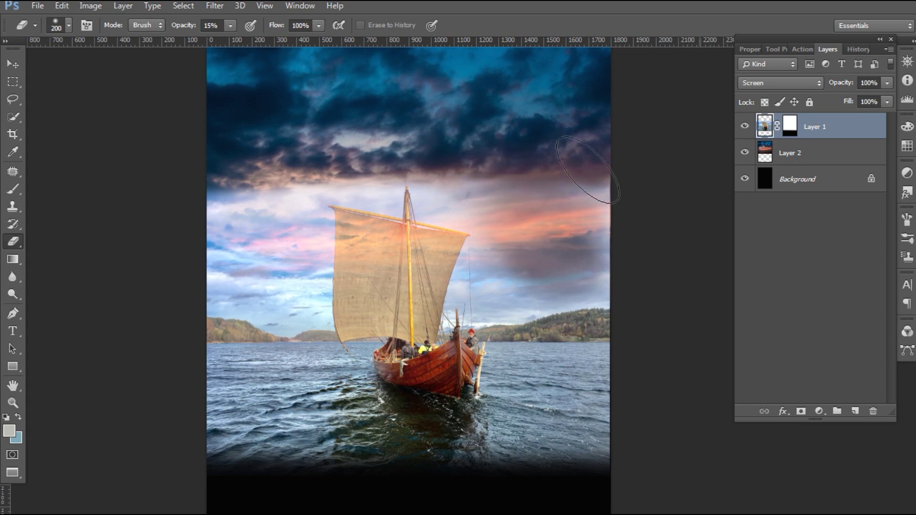
mouse_move(325, 139)
mouse_down()
mouse_move(266, 153)
mouse_move(245, 174)
mouse_move(215, 225)
mouse_move(214, 255)
mouse_move(229, 248)
mouse_move(204, 215)
mouse_move(252, 249)
mouse_move(226, 176)
mouse_move(245, 153)
mouse_move(258, 196)
mouse_move(233, 248)
mouse_move(276, 286)
mouse_move(266, 286)
mouse_move(348, 143)
mouse_move(419, 133)
mouse_move(329, 153)
mouse_move(362, 190)
mouse_up()
key(bracketright)
key(bracketleft)
key(bracketright)
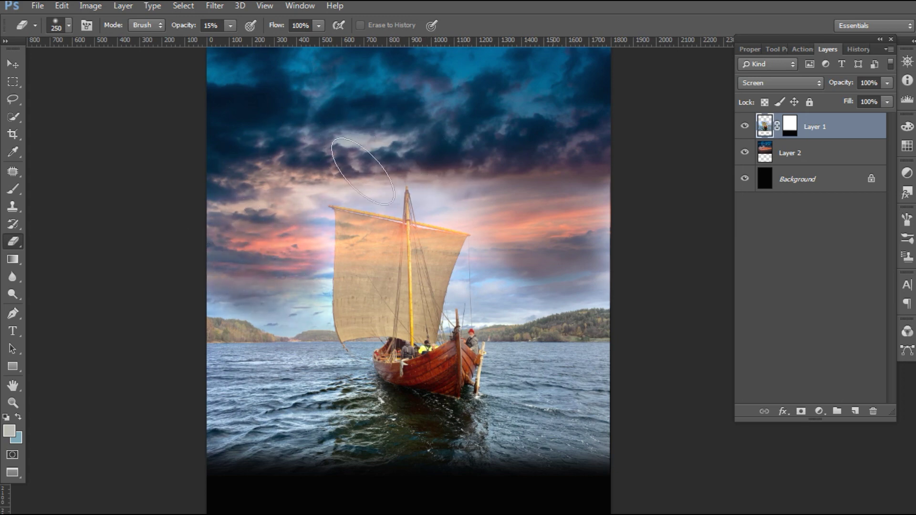
key(bracketleft)
mouse_move(429, 191)
mouse_down()
mouse_move(427, 170)
mouse_move(337, 188)
mouse_move(466, 184)
mouse_move(507, 278)
mouse_move(579, 210)
mouse_move(548, 143)
mouse_move(194, 194)
mouse_move(188, 225)
mouse_move(194, 245)
mouse_move(300, 135)
mouse_move(338, 184)
mouse_move(511, 225)
mouse_move(552, 246)
mouse_move(577, 234)
mouse_move(556, 255)
mouse_up()
key(bracketright)
mouse_move(310, 295)
mouse_down()
mouse_move(280, 276)
mouse_move(163, 266)
mouse_move(255, 266)
mouse_move(239, 268)
mouse_move(265, 250)
mouse_move(305, 248)
mouse_up()
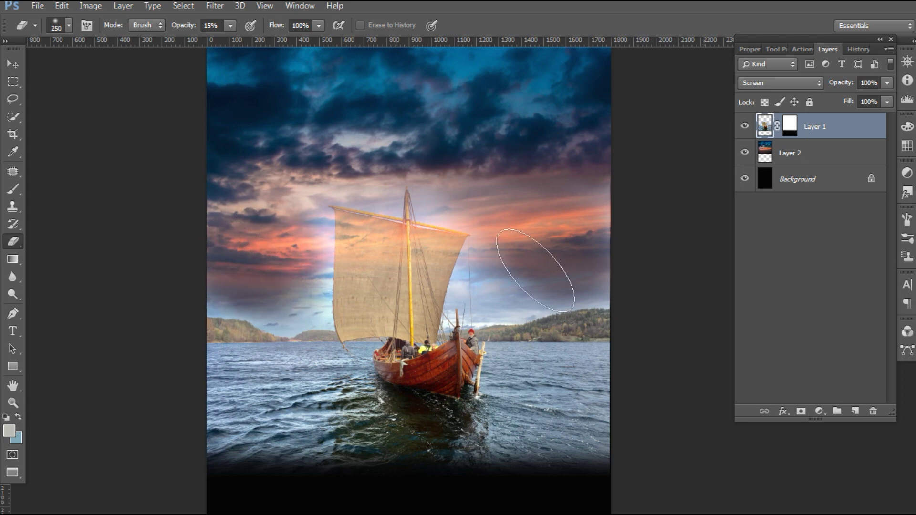
key(z)
right_click(496, 238)
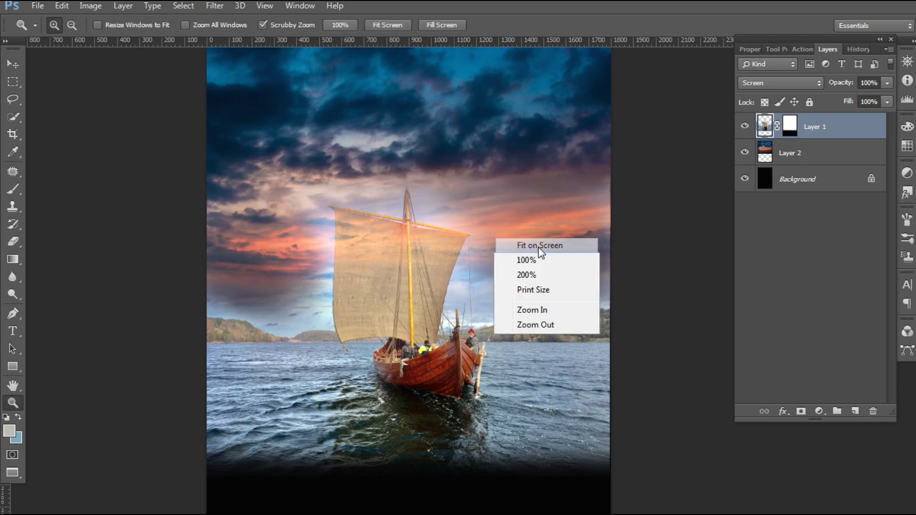
Scale the boat-and-sky Layer 2 to about 119% and recentre it across the poster's sky.
click(531, 244)
click(830, 155)
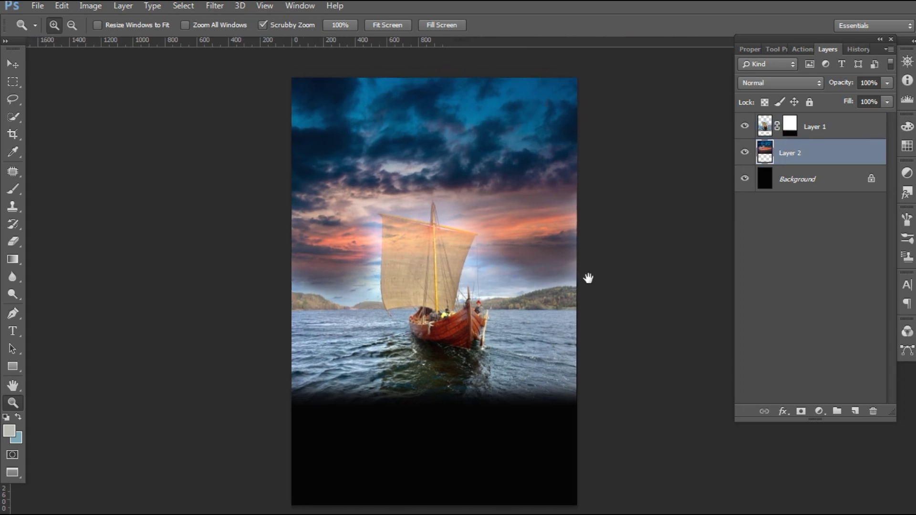
key(ctrl+t)
key(v)
key(ctrl+t)
key(ctrl+minus)
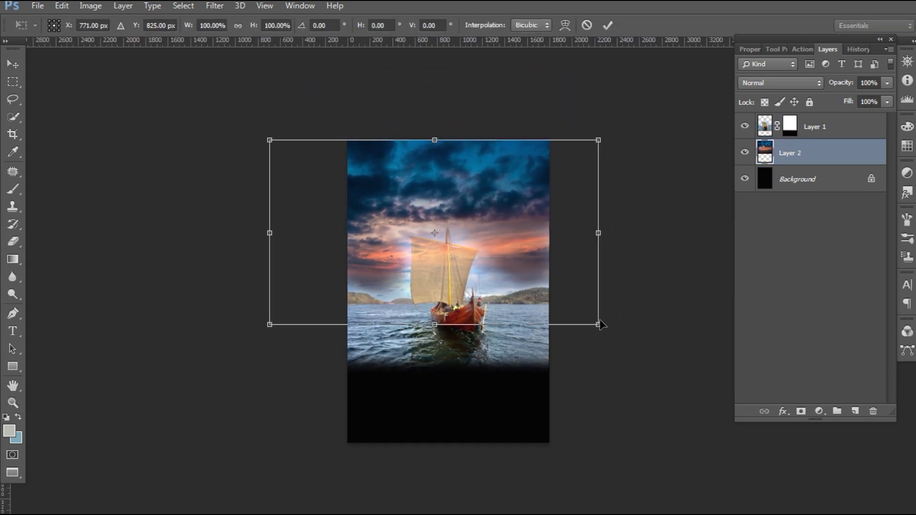
drag(598, 326, 649, 409)
drag(578, 306, 619, 292)
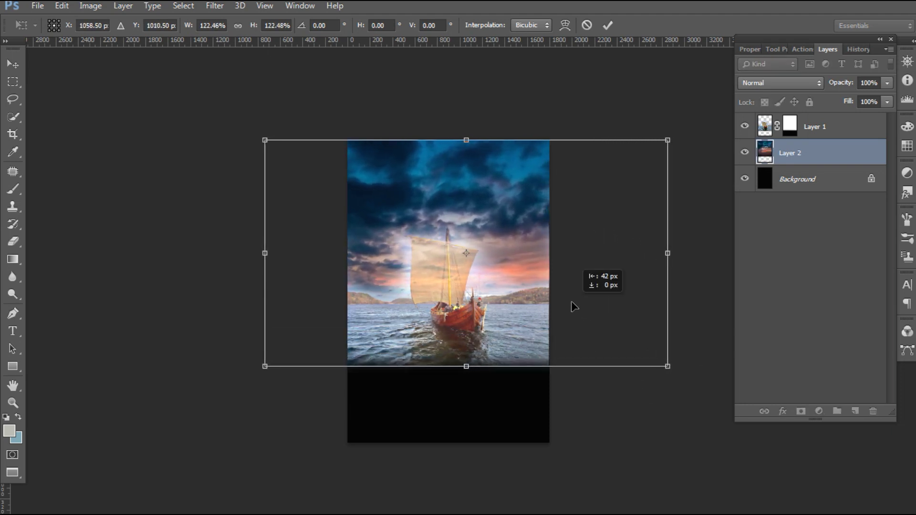
drag(668, 139, 654, 143)
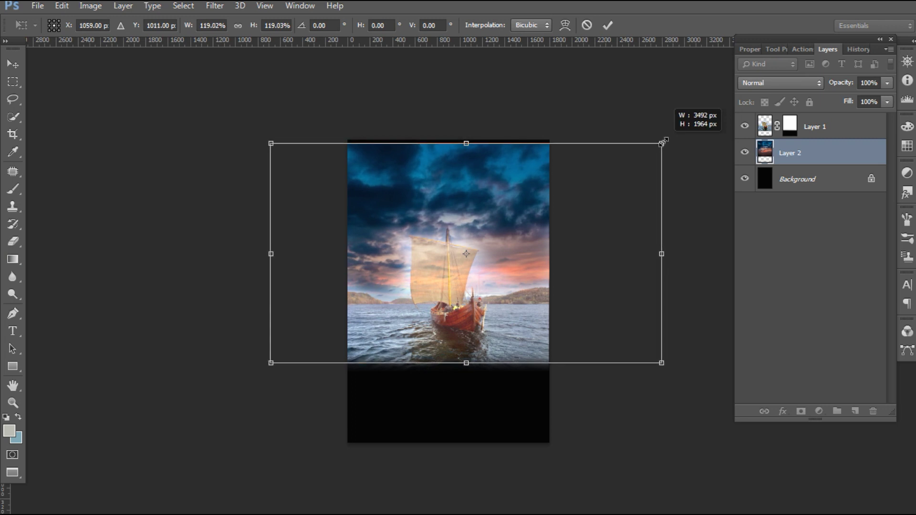
drag(599, 184, 596, 180)
key(Return)
key(ctrl+plus)
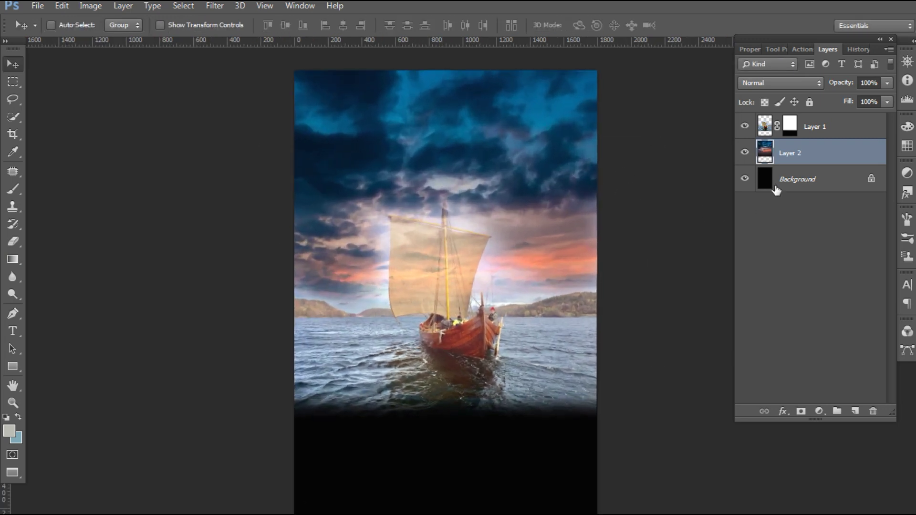
Apply Levels to Layer 1, setting the midtone gamma to 0.72.
click(763, 127)
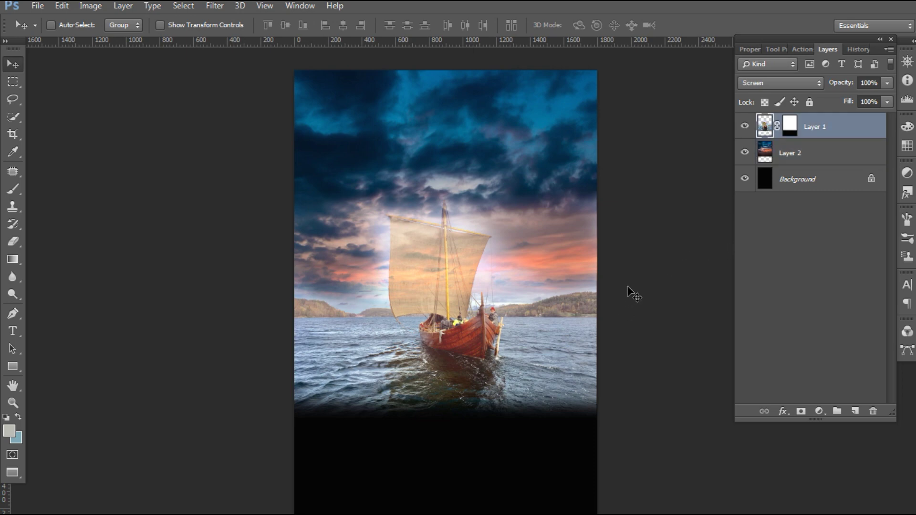
key(ctrl+l)
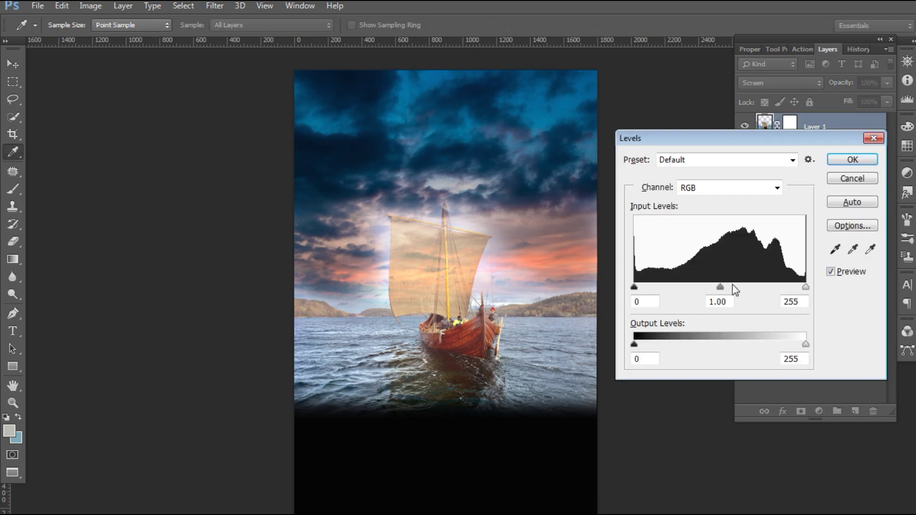
drag(721, 287, 732, 286)
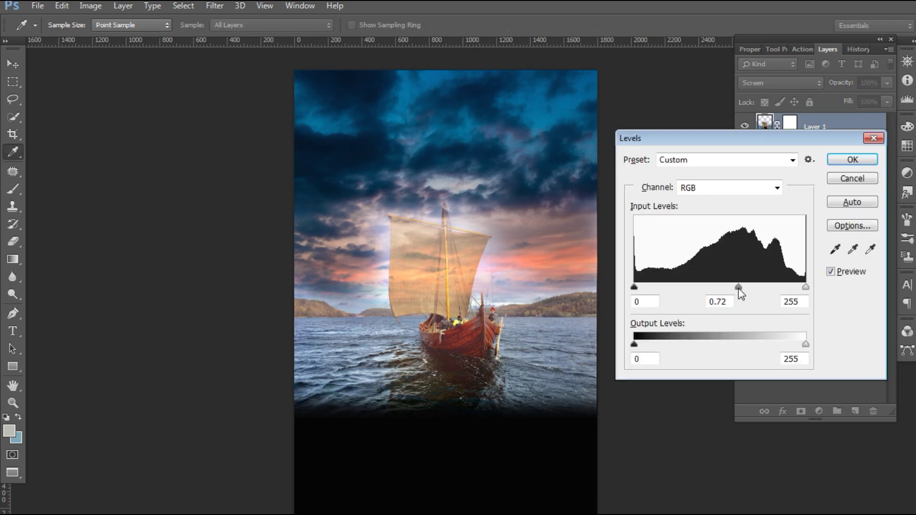
key(Return)
scroll(494, 262, down, 2)
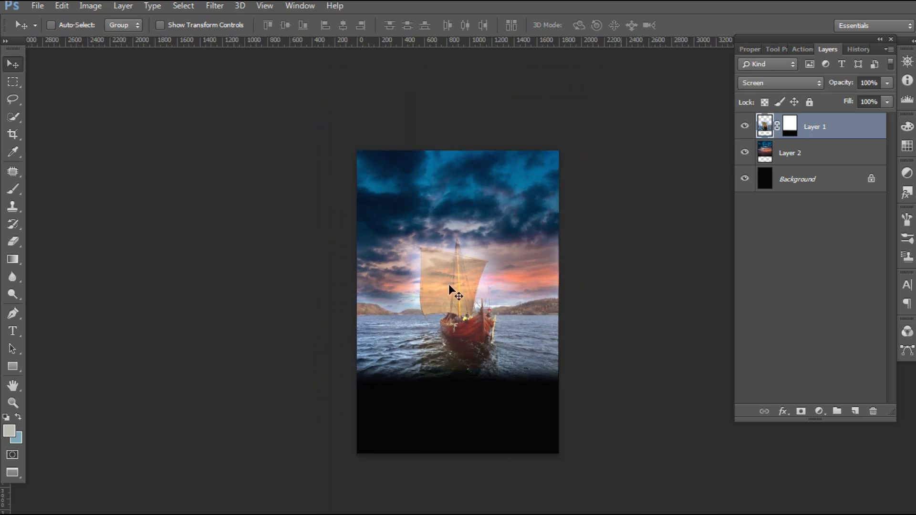
key(ctrl+o)
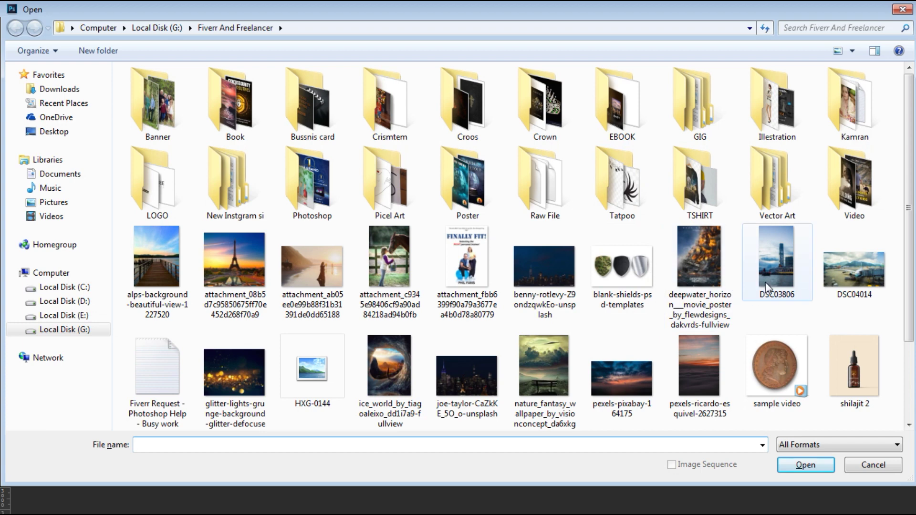
Copy the water strip from the bottom of DSC03806 and close that photo without saving.
click(772, 266)
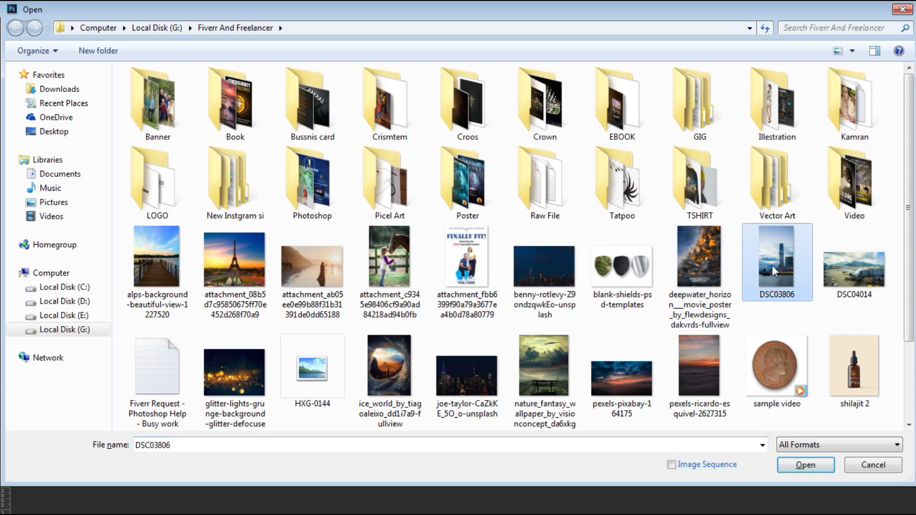
key(Return)
key(m)
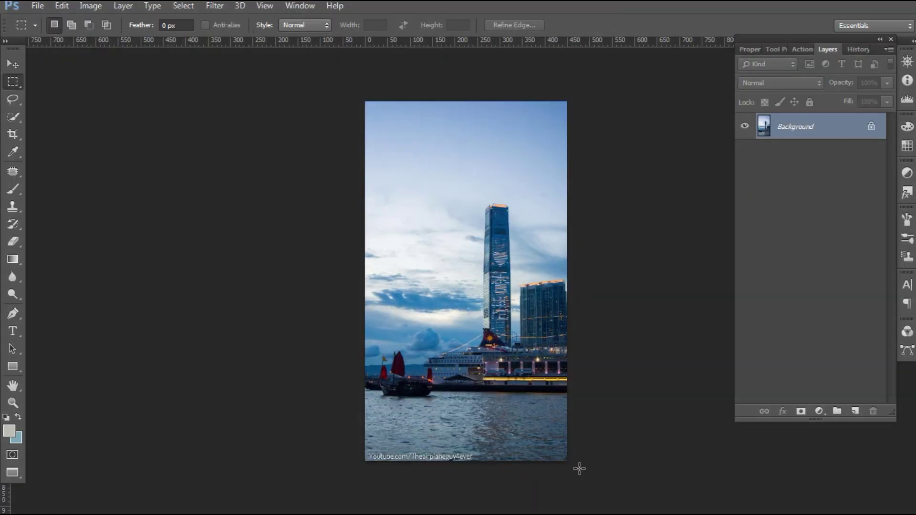
drag(582, 477, 334, 399)
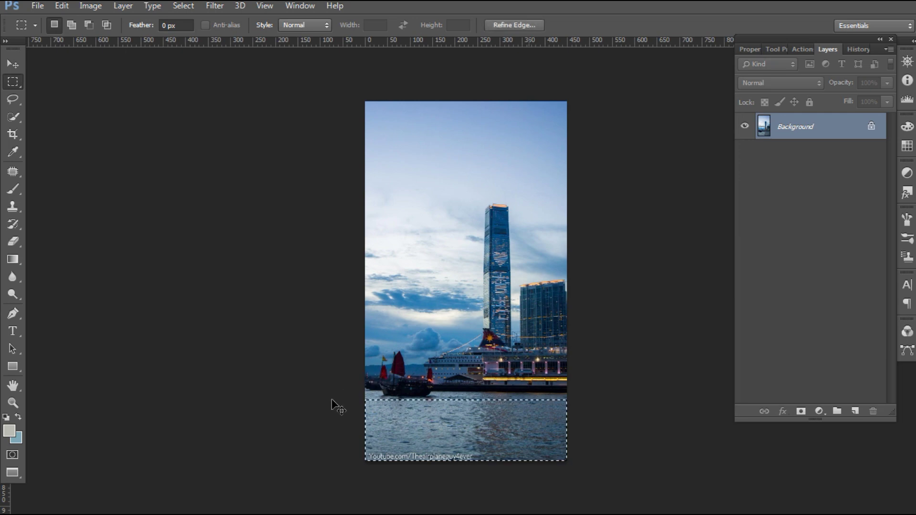
key(BackSpace)
key(ctrl+d)
key(ctrl+w)
click(462, 195)
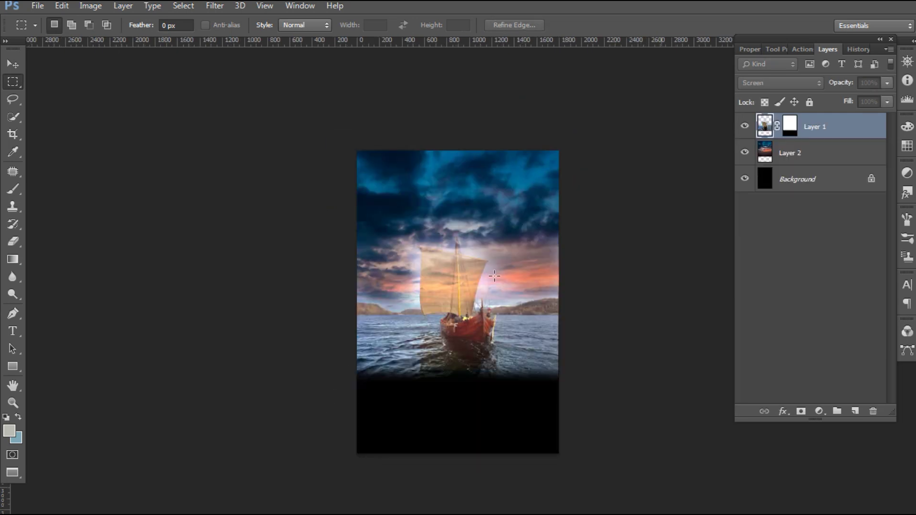
Paste the water into the poster, scale it to about 411%, and move it over the black bottom.
key(ctrl+v)
key(ctrl+t)
drag(486, 296, 561, 273)
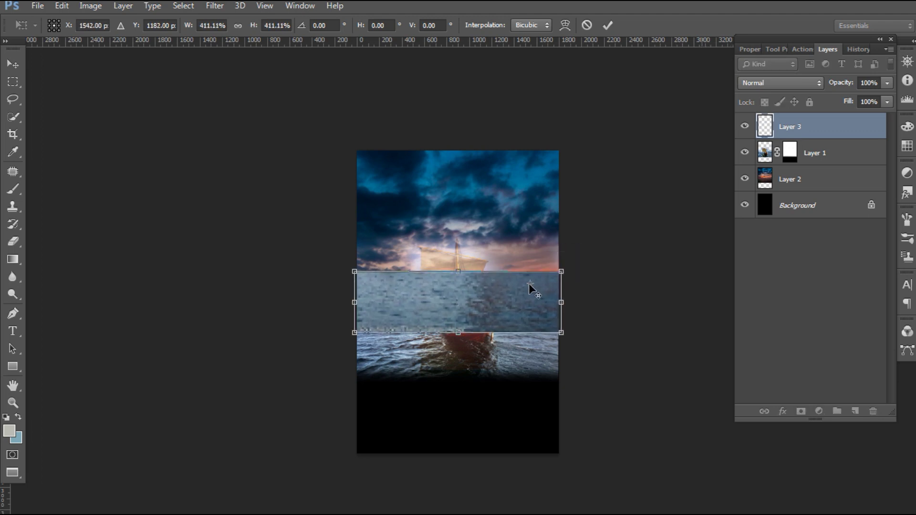
key(Return)
key(ctrl+bracketleft)
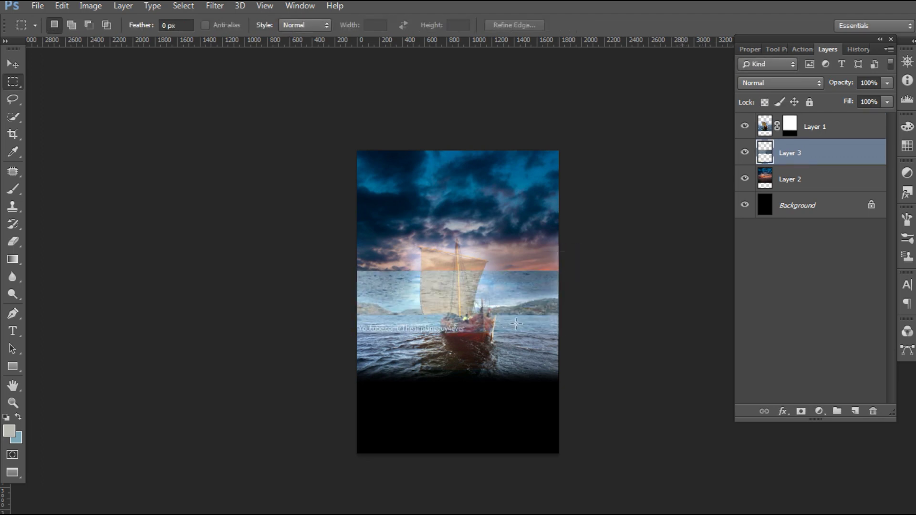
key(v)
drag(516, 343, 515, 407)
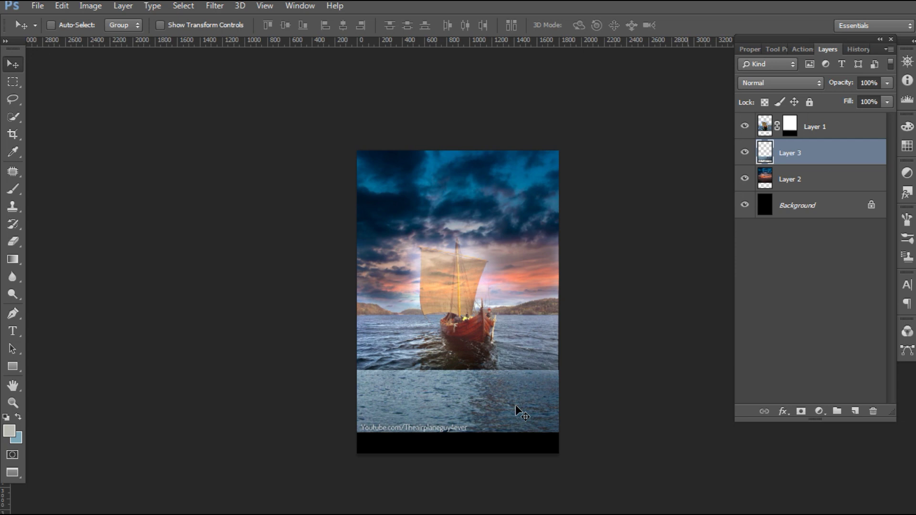
Move the water below Layer 2, widen it to about 158%, shift it left and raise it 30 px.
key(ctrl+bracketleft)
key(m)
key(ctrl+t)
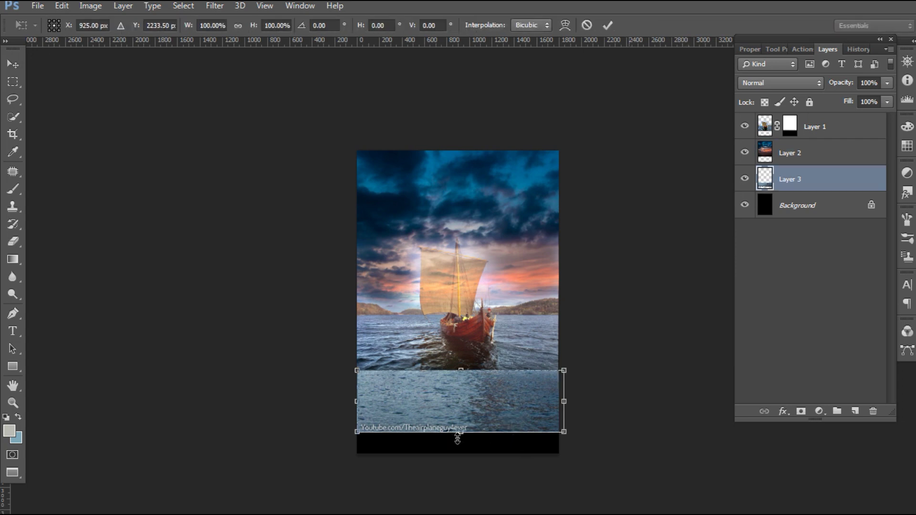
drag(563, 432, 686, 469)
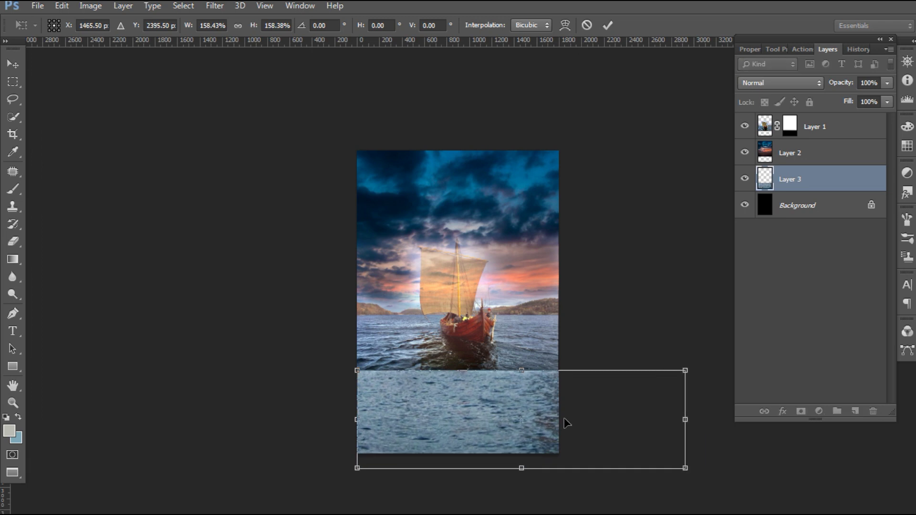
drag(565, 421, 512, 416)
key(Return)
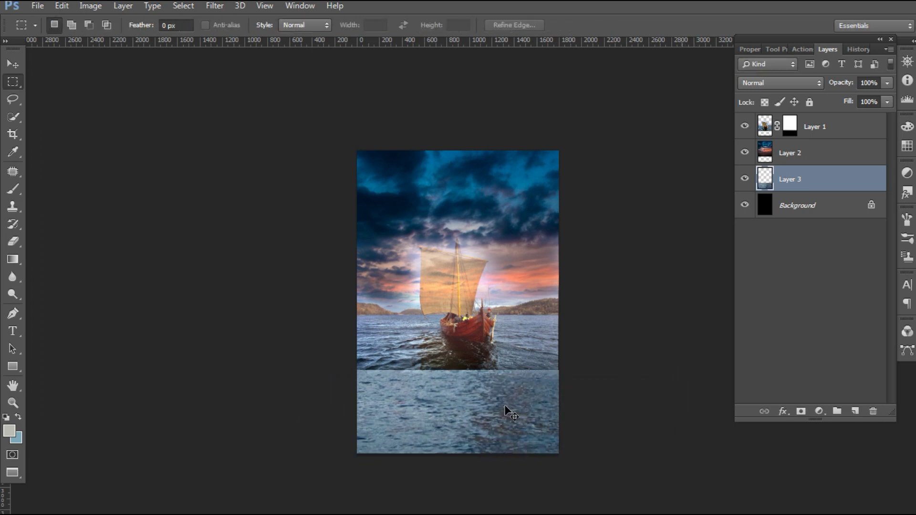
key(v)
drag(506, 411, 507, 413)
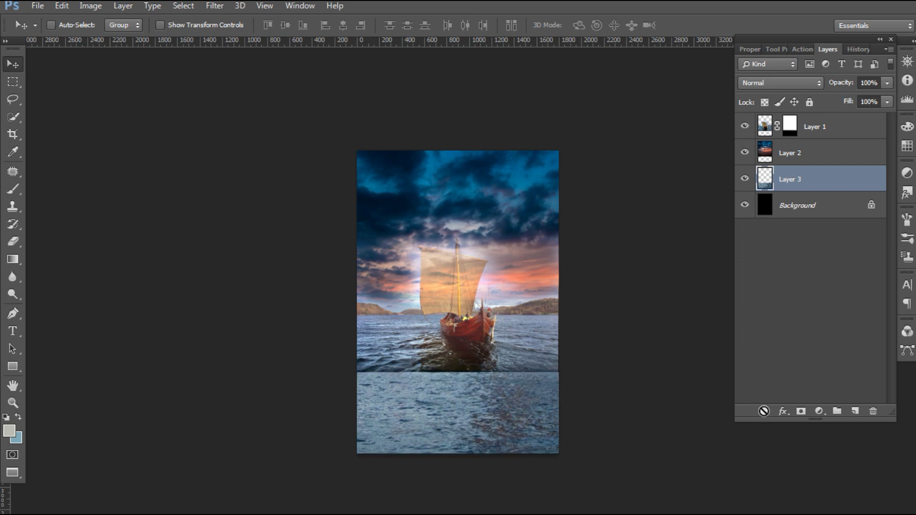
Stretch the water's top edge about 112% taller, then toggle Layer 2 to check the fill.
key(ctrl+t)
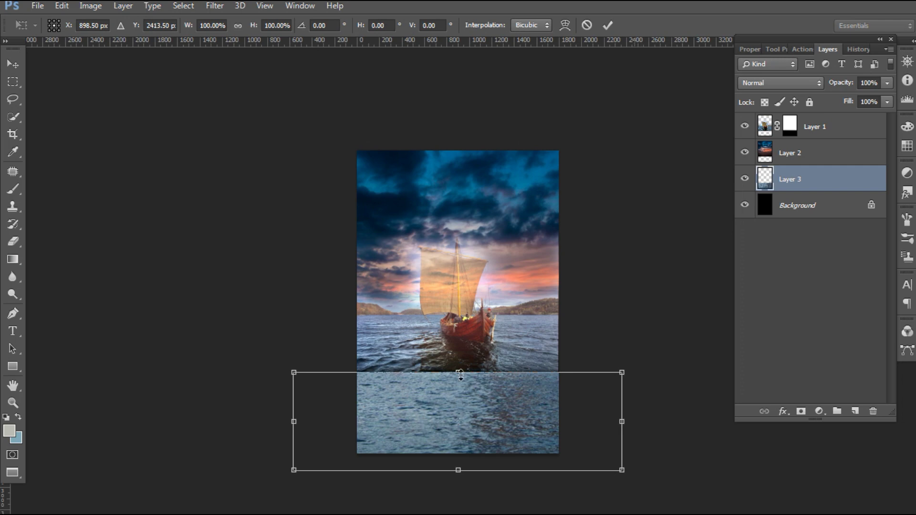
drag(459, 372, 459, 360)
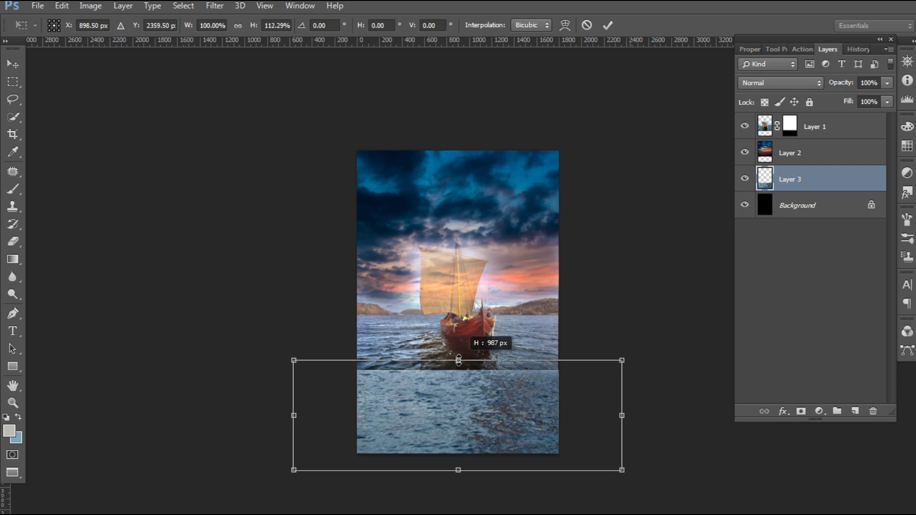
key(Return)
key(ctrl+equal)
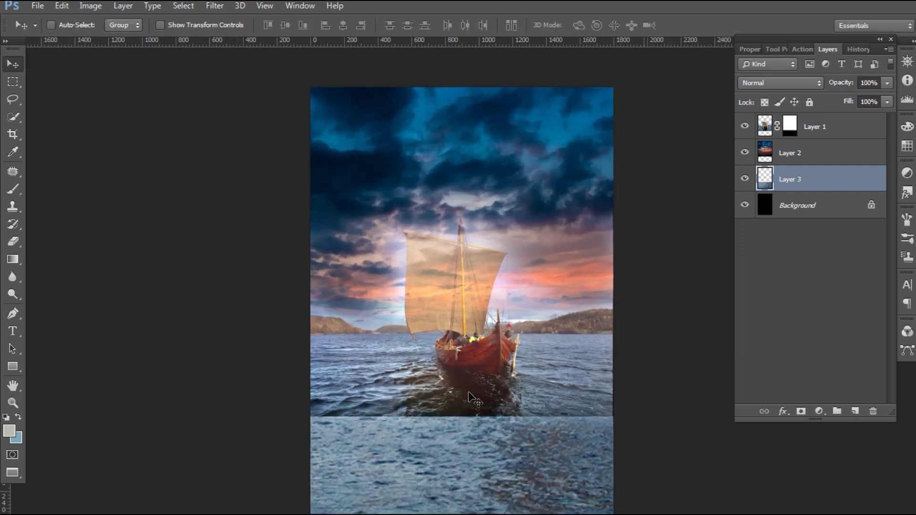
click(745, 153)
click(795, 153)
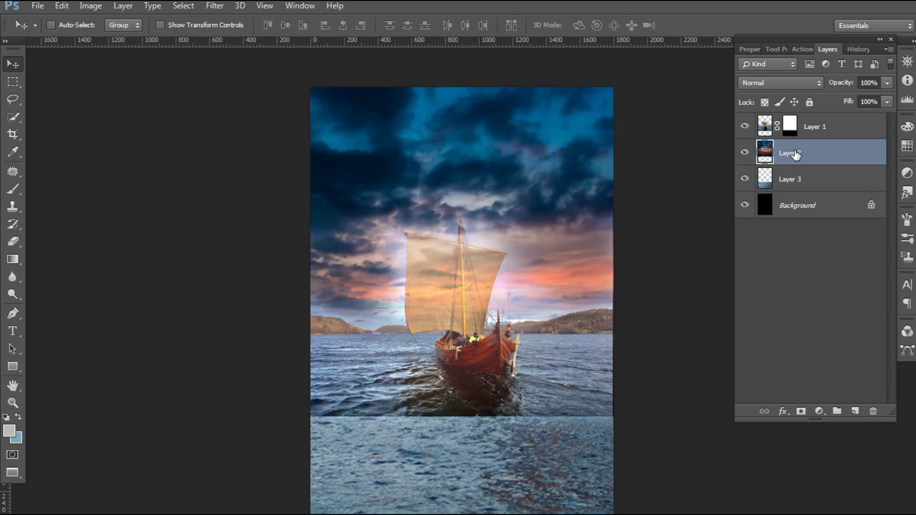
Erase the hard water seam below the boat with a 125 px eraser at 100% opacity.
key(e)
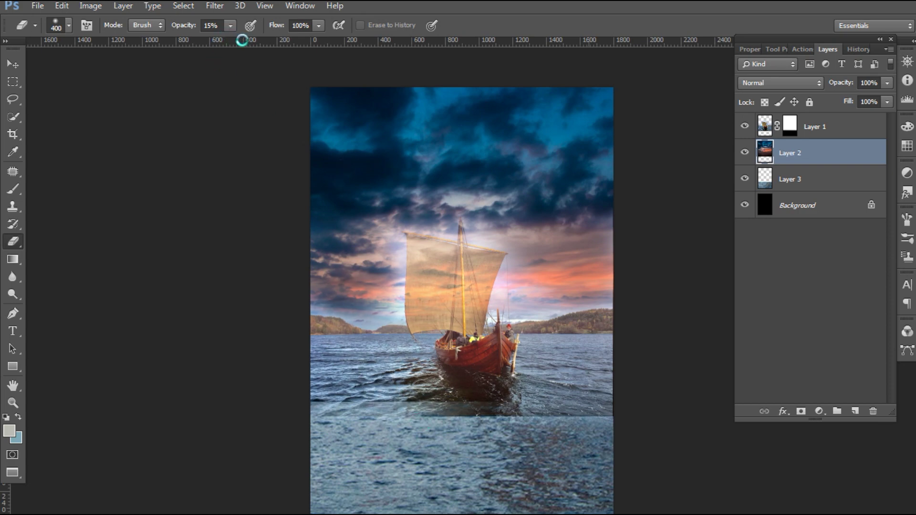
key(ctrl+minus)
drag(229, 25, 301, 48)
click(479, 342)
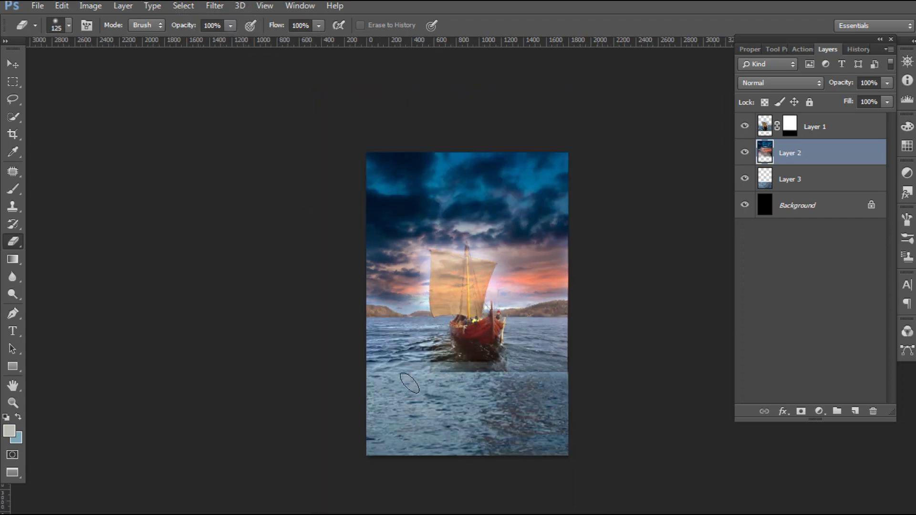
drag(460, 370, 563, 368)
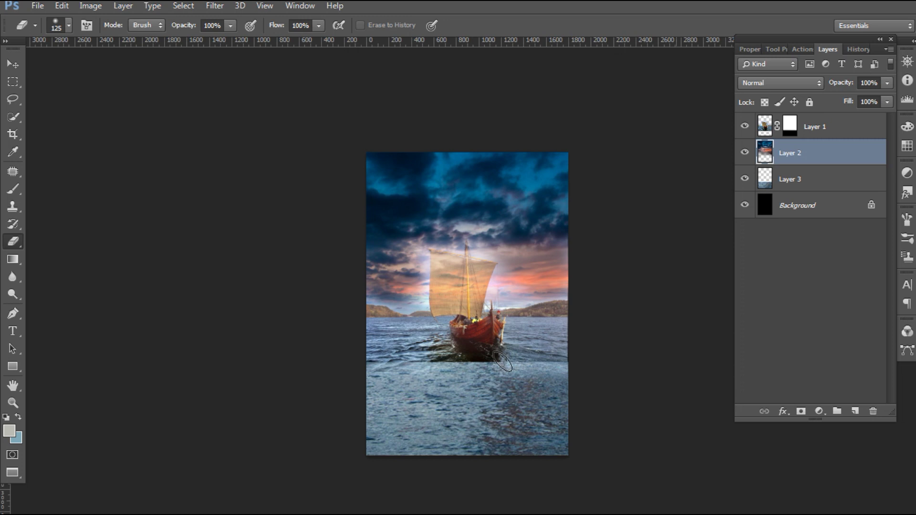
key(ctrl+plus)
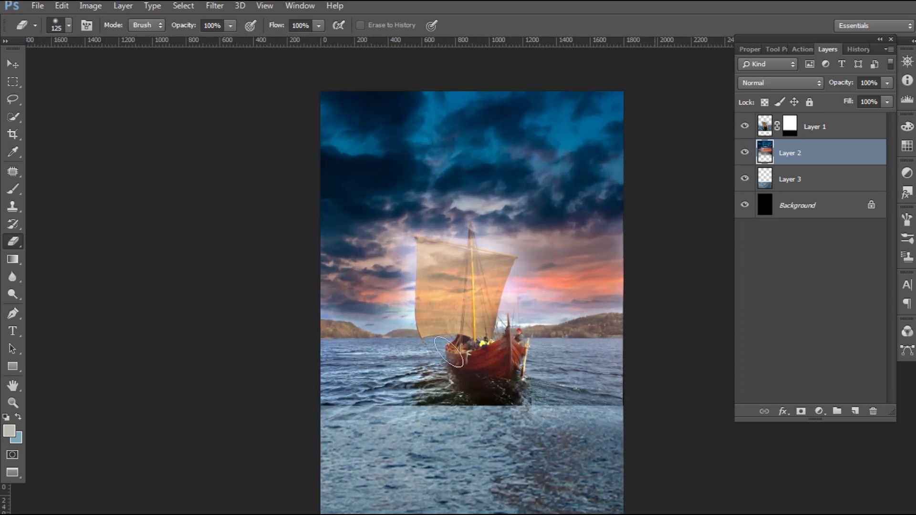
Select the water band below the horizon, feather it 100 px, deselect, and toggle Layer 2 to compare.
key(m)
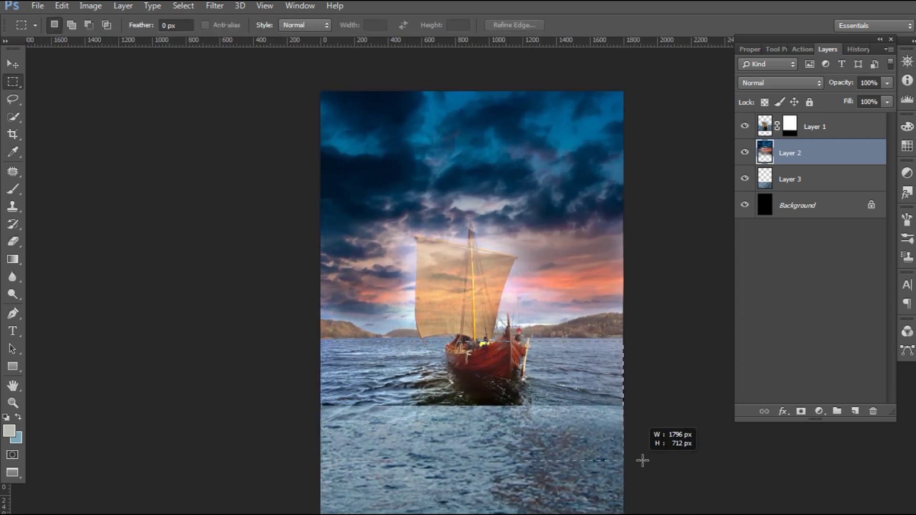
drag(322, 341, 654, 460)
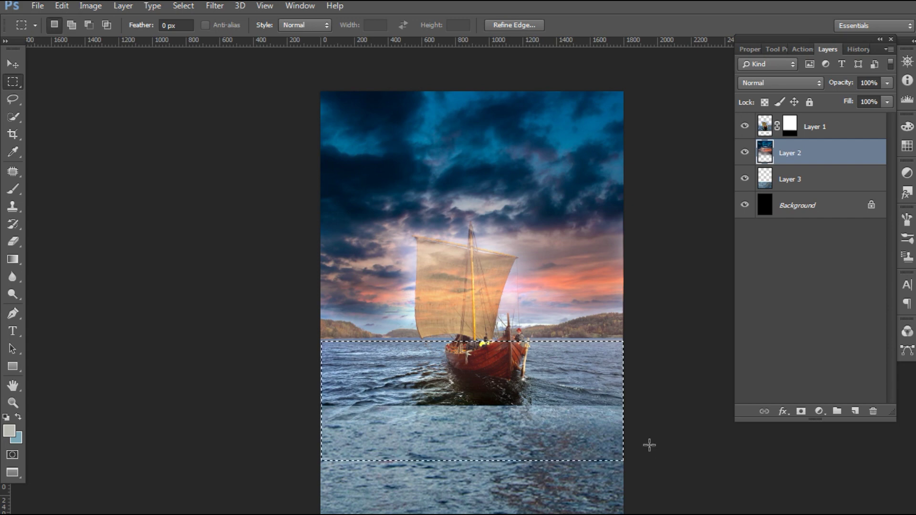
key(w)
right_click(540, 323)
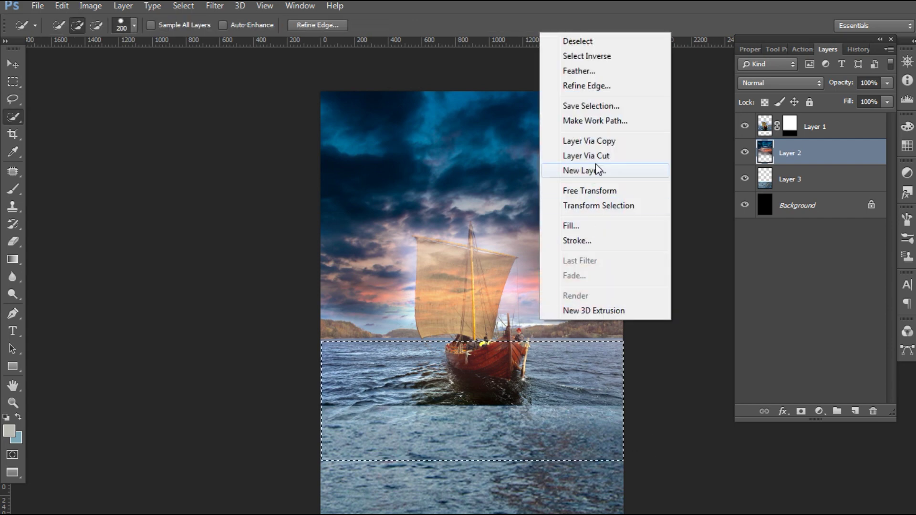
click(577, 71)
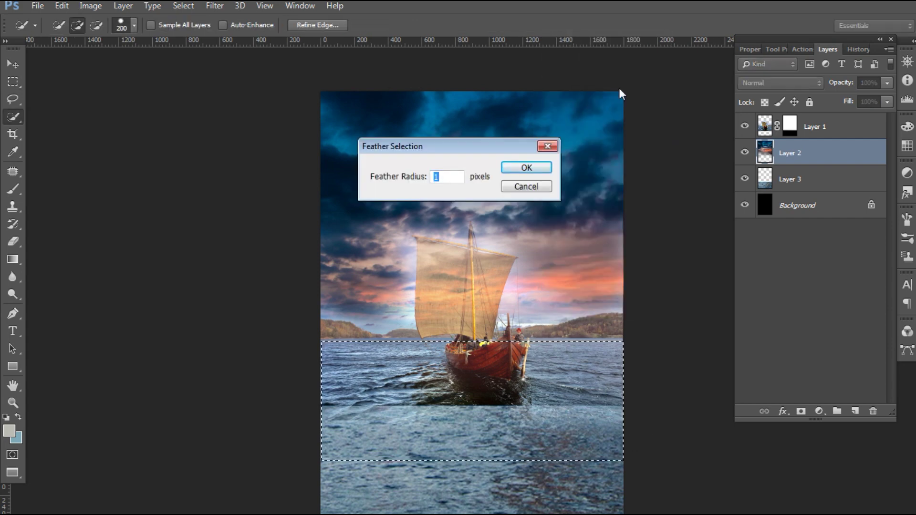
text(100)
key(Return)
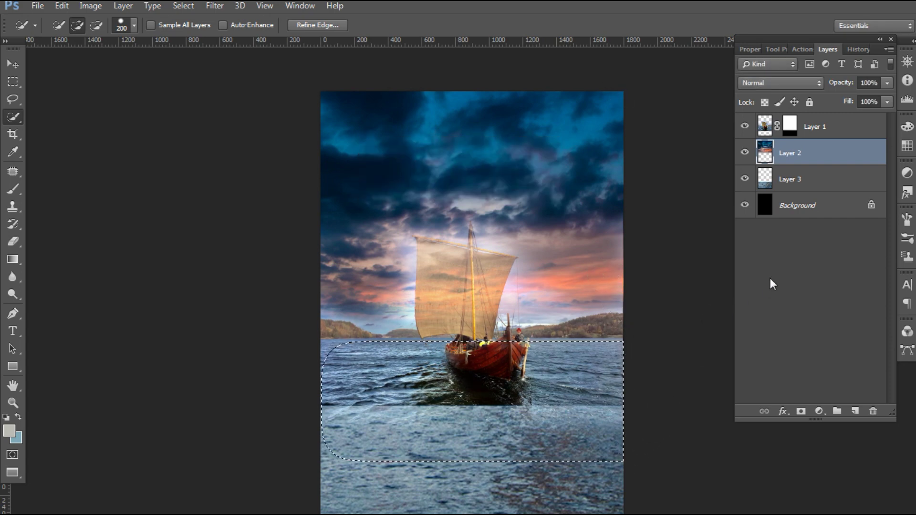
key(ctrl+d)
key(v)
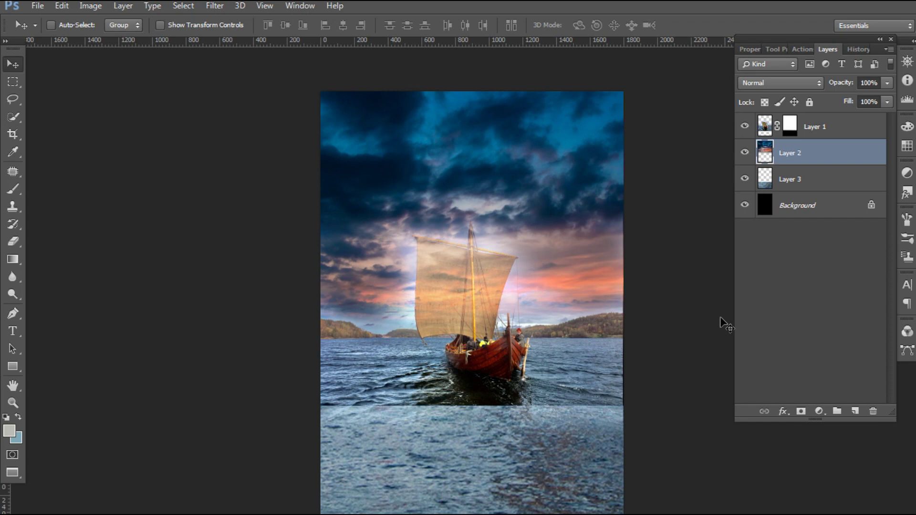
click(745, 154)
Move the Layer 3 water up toward the boat with Free Transform.
click(745, 127)
click(744, 126)
click(811, 179)
key(ctrl+t)
drag(560, 446, 546, 438)
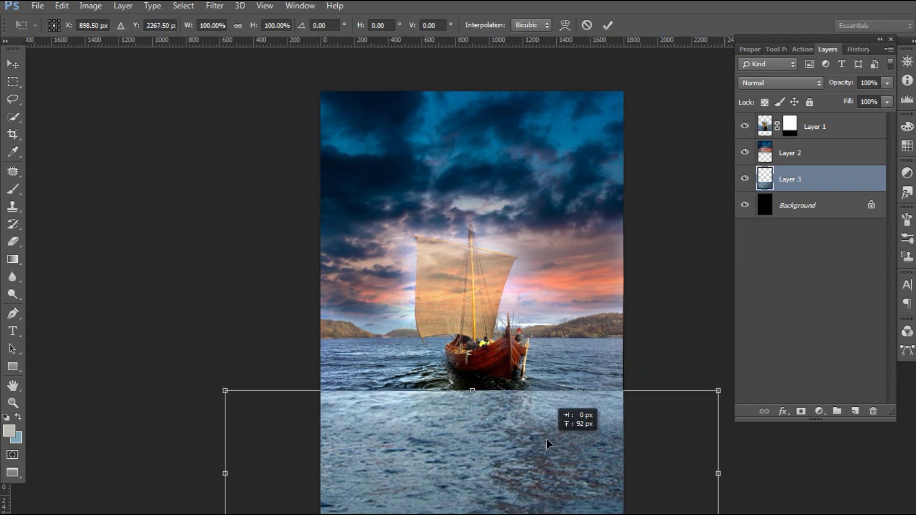
drag(488, 420, 496, 406)
key(Return)
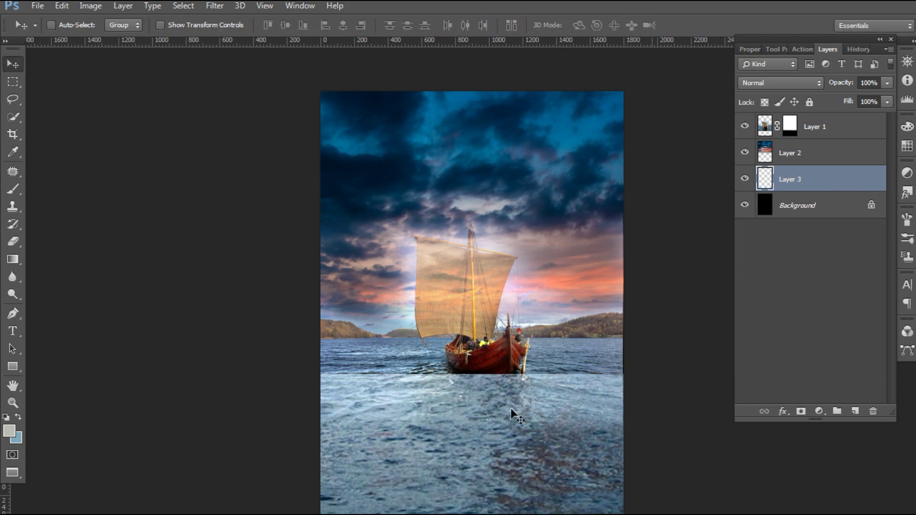
Erase the water seam under and right of the boat at 69% eraser opacity.
key(e)
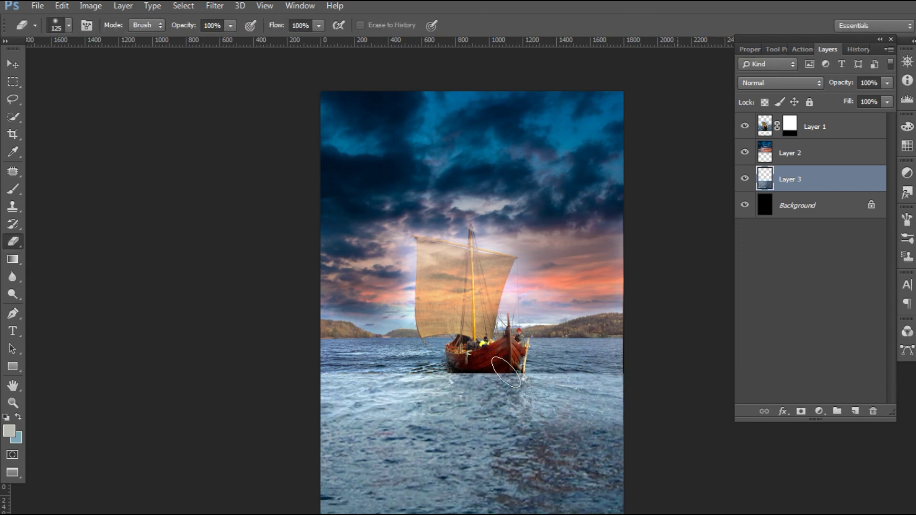
drag(207, 42, 209, 42)
click(376, 366)
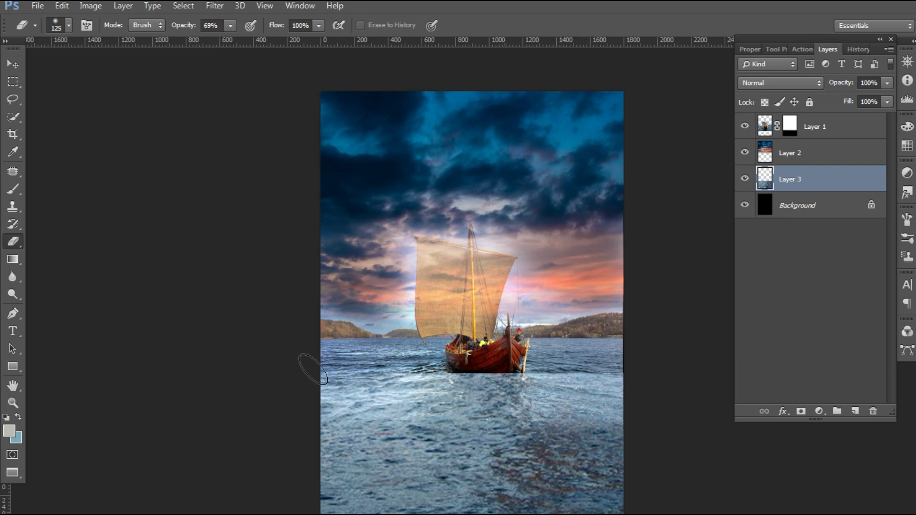
drag(313, 368, 547, 358)
mouse_move(414, 356)
mouse_down()
mouse_move(568, 377)
mouse_move(649, 371)
mouse_up()
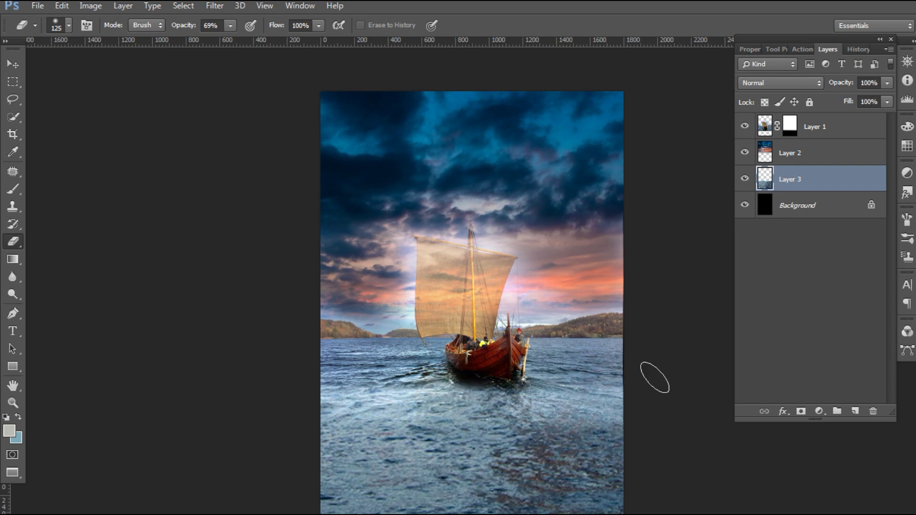
Darken the image midtones with Levels, ending at a 0.81 midtone value.
key(ctrl+l)
drag(720, 286, 750, 286)
key(Return)
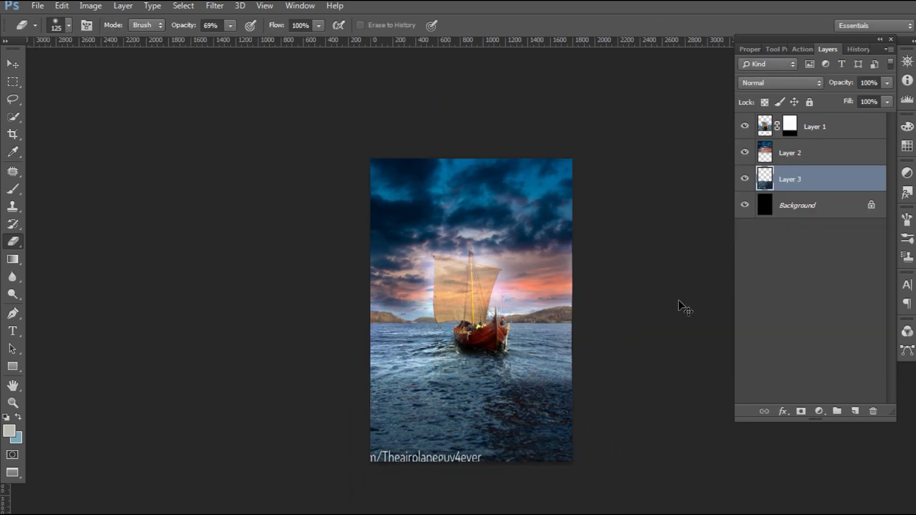
key(ctrl+l)
drag(720, 287, 728, 287)
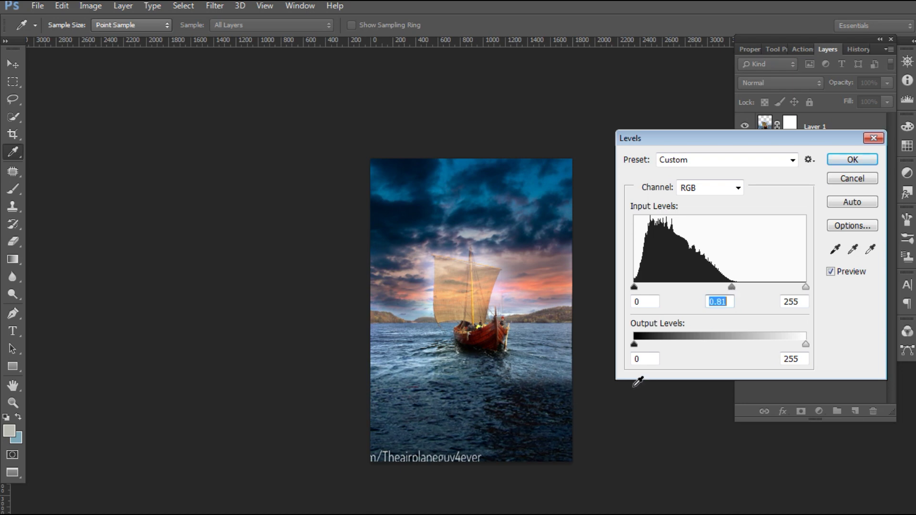
Apply the Levels change and add a foreground-to-transparent Gradient Overlay to Layer 3.
click(844, 165)
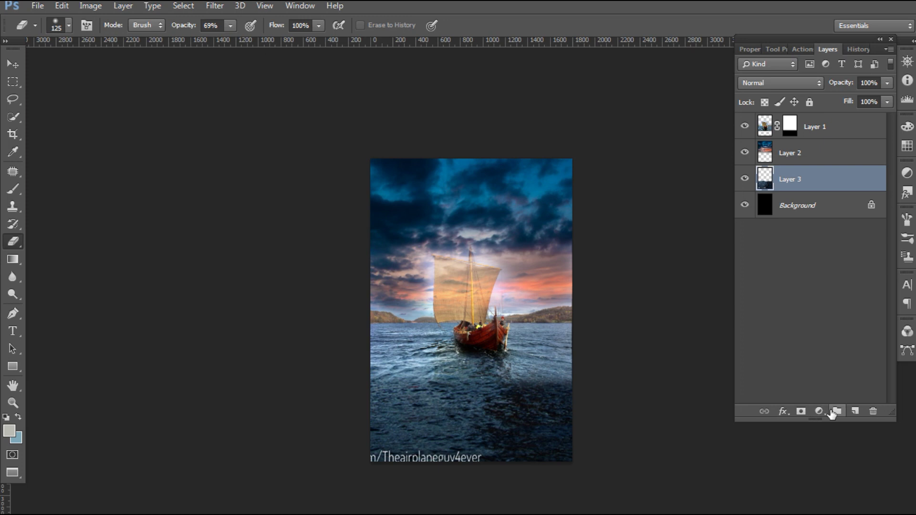
click(780, 411)
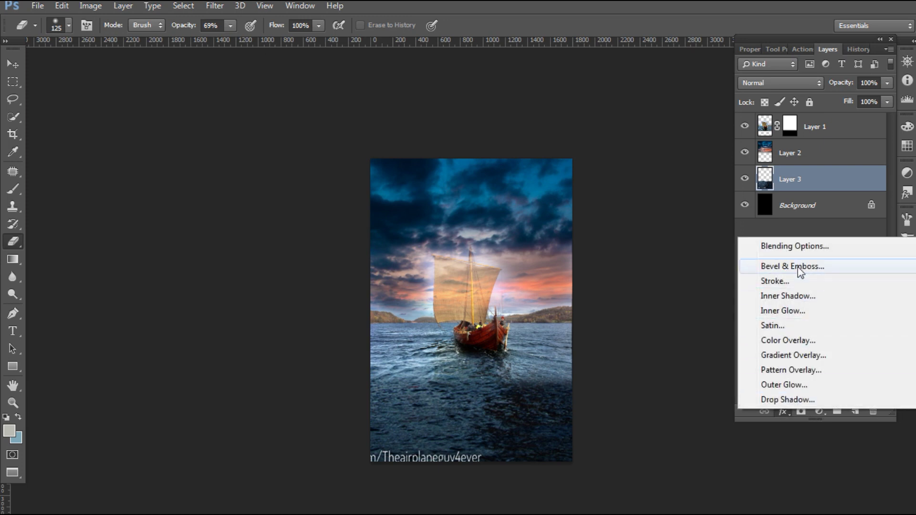
click(795, 247)
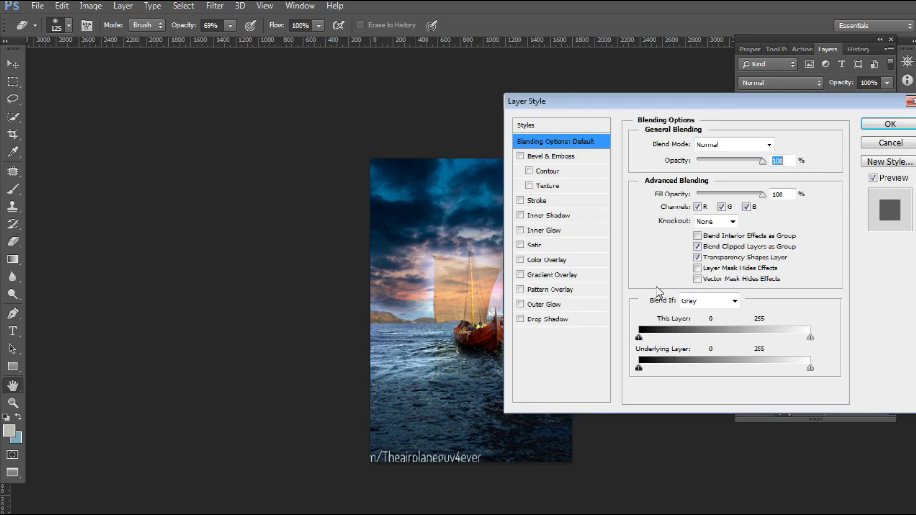
click(520, 275)
drag(649, 103, 725, 109)
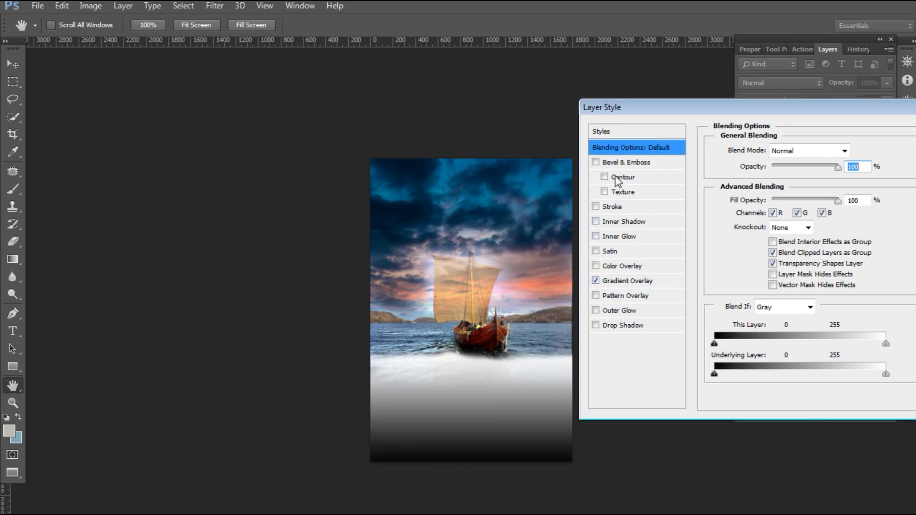
click(643, 283)
click(765, 181)
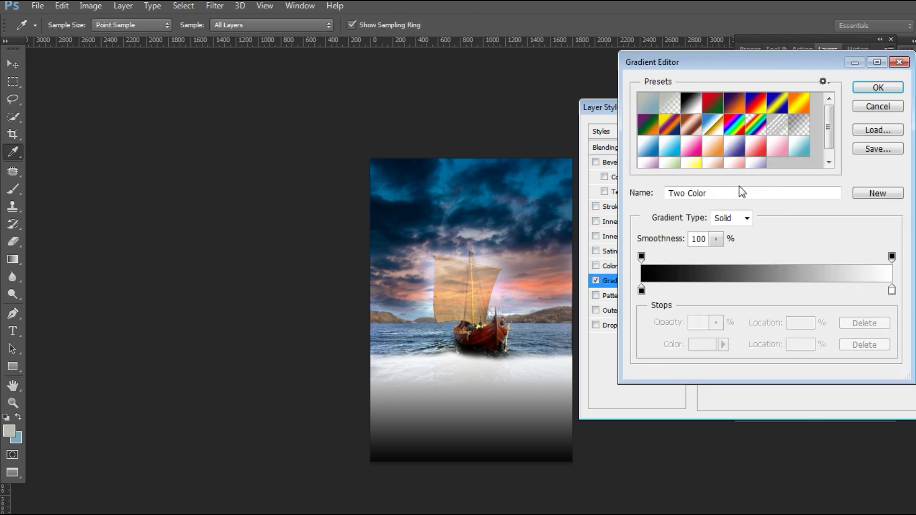
click(666, 104)
Set both gradient stops to black and accept the edited gradient.
click(702, 344)
drag(669, 310, 547, 312)
key(Return)
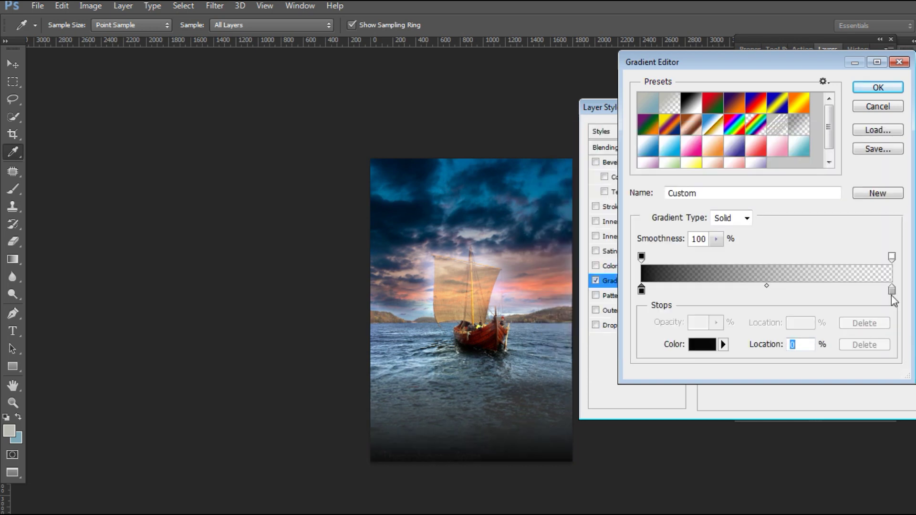
click(892, 289)
click(701, 345)
mouse_move(673, 307)
mouse_down()
mouse_move(547, 323)
mouse_move(552, 343)
mouse_up()
key(Return)
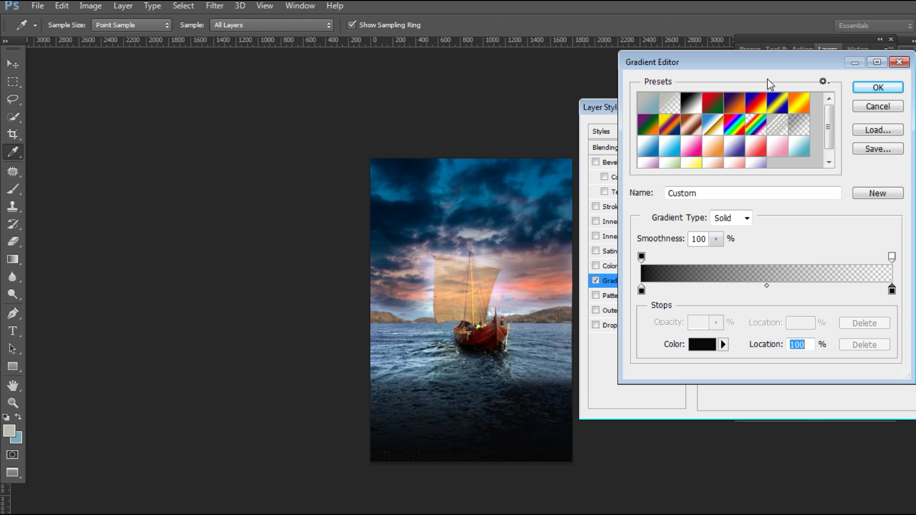
drag(773, 61, 758, 65)
click(861, 92)
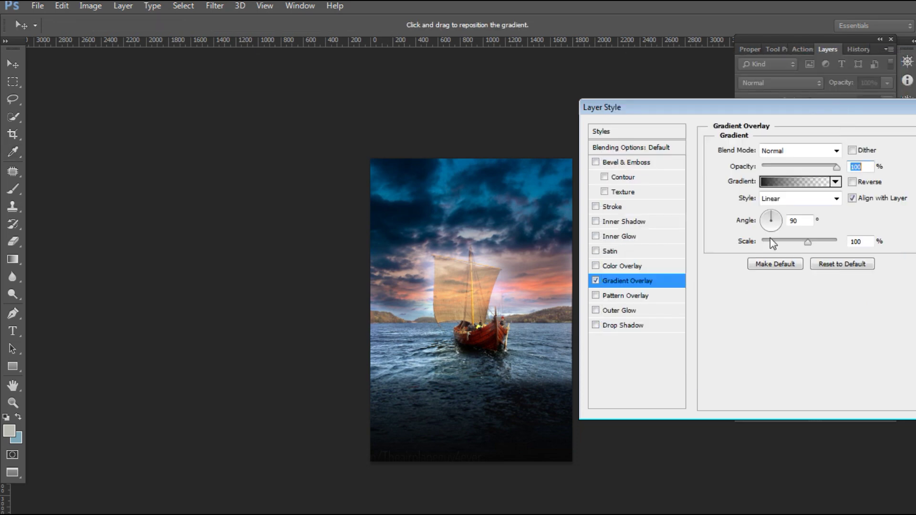
Shift the gradient overlay upward, set its opacity to 98%, and apply the style.
drag(554, 390, 554, 382)
drag(842, 171, 834, 172)
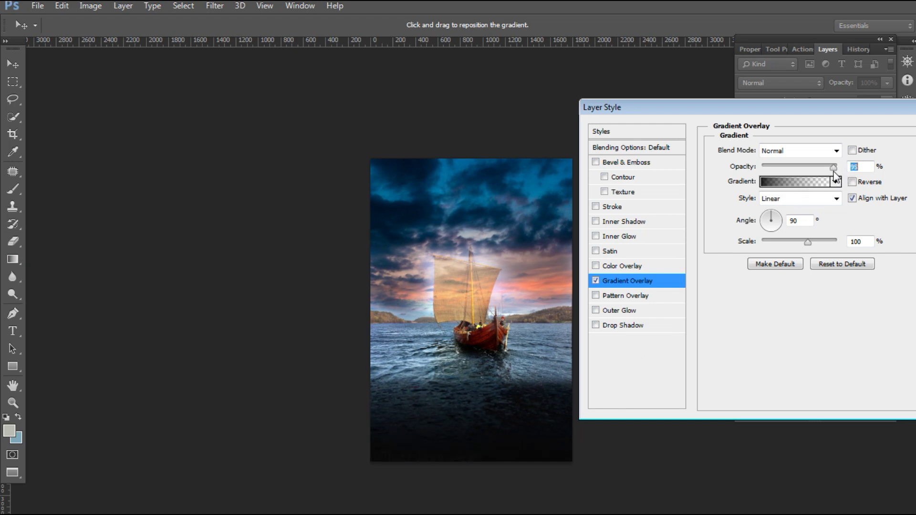
drag(544, 409, 544, 404)
click(894, 143)
key(e)
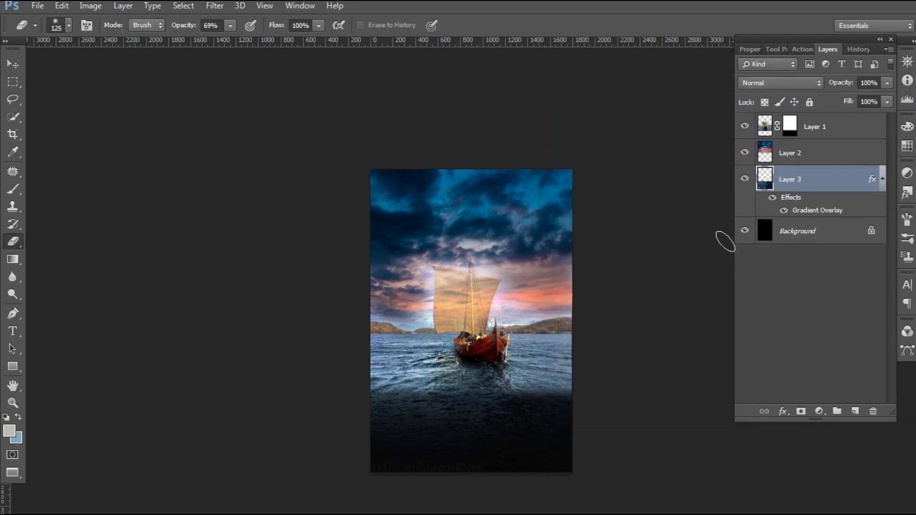
key(ctrl+plus)
scroll(548, 317, down, 5)
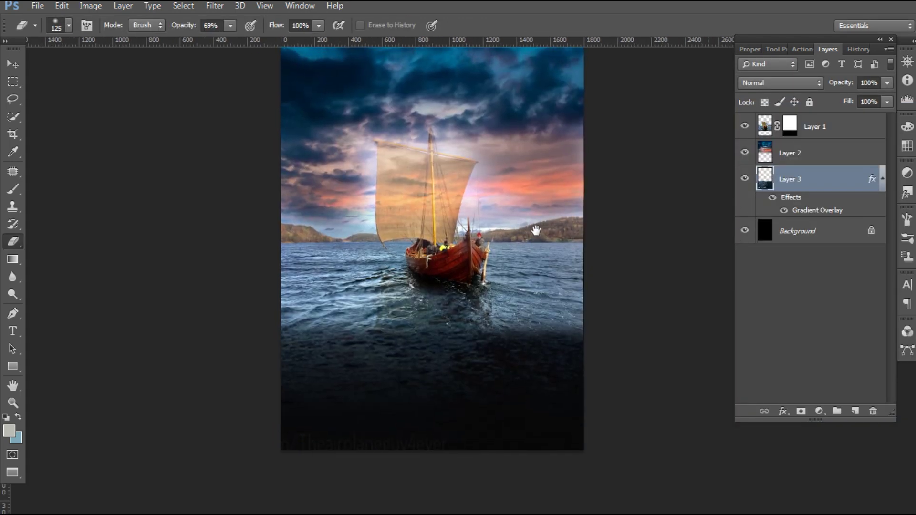
Set Layer 3's blend mode to Screen with 73% fill, comparing with Layer 3 hidden.
click(788, 85)
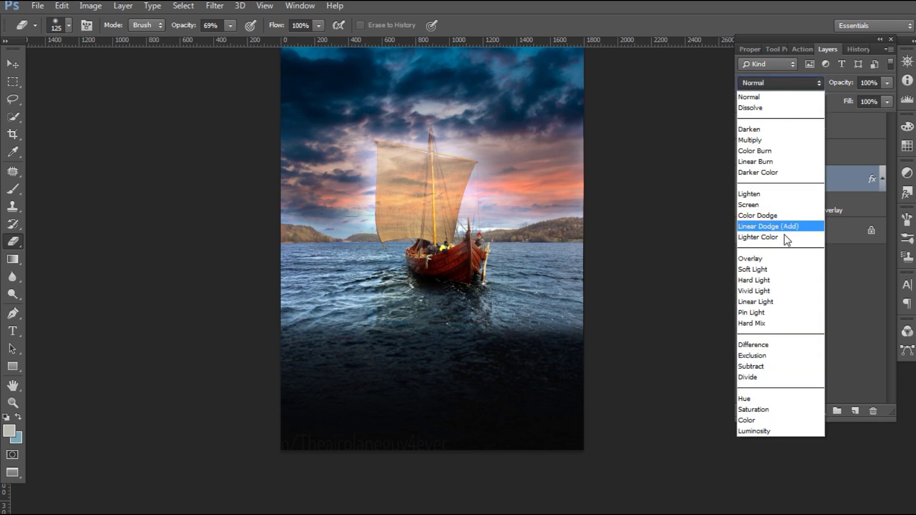
click(785, 258)
key(Up)
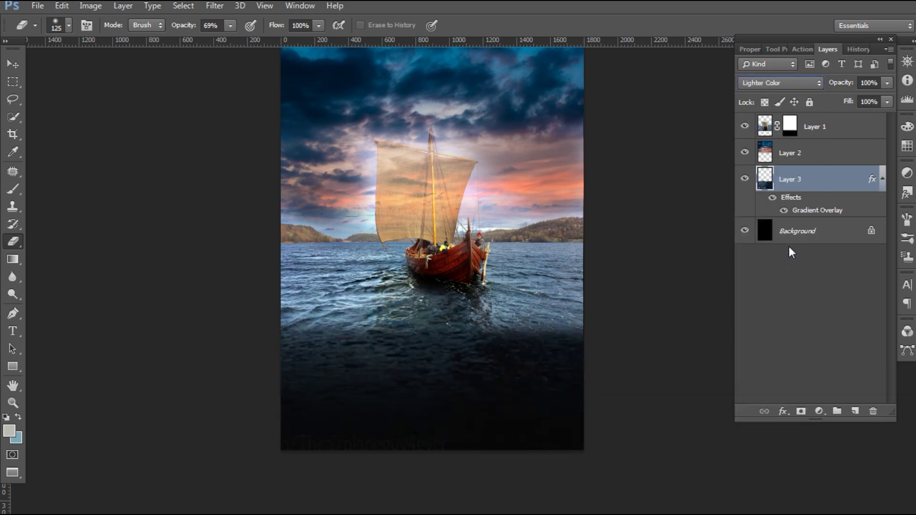
click(793, 82)
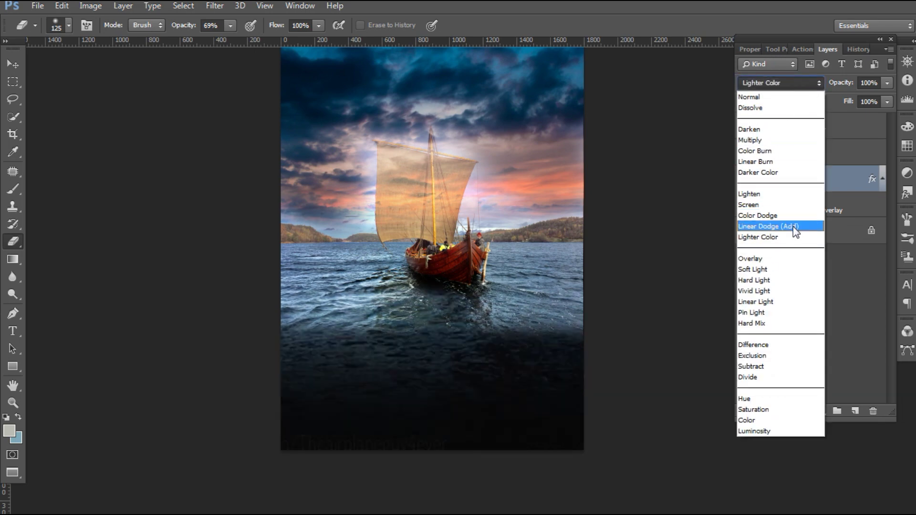
click(794, 205)
click(886, 102)
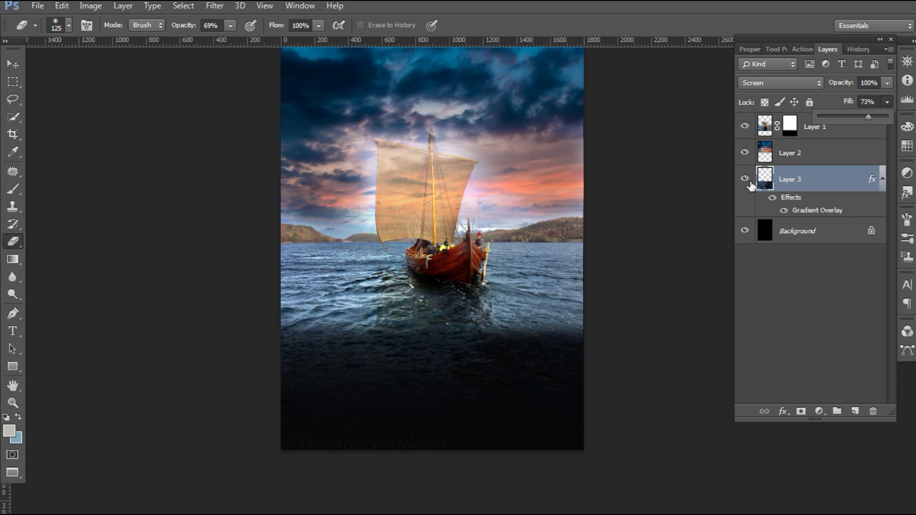
click(745, 185)
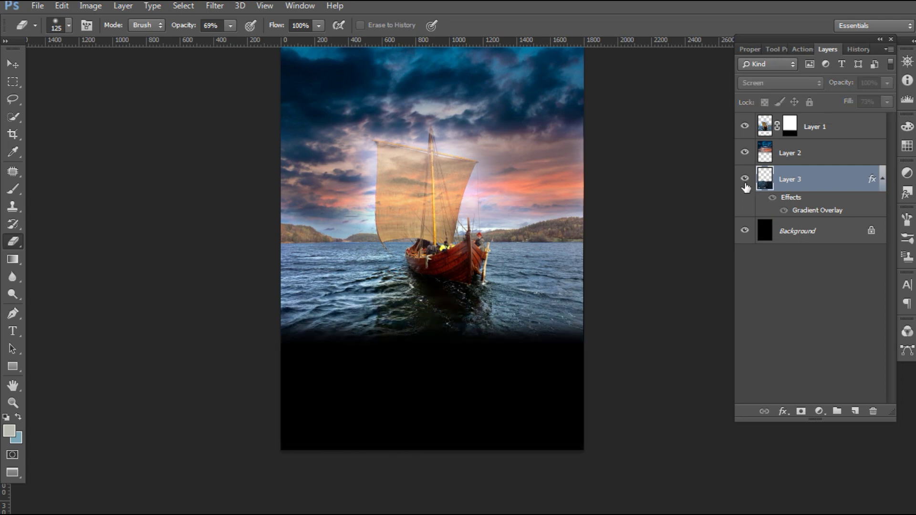
click(886, 102)
Raise Layer 3's fill to 100% and toggle the Gradient Overlay to compare.
drag(876, 116, 892, 117)
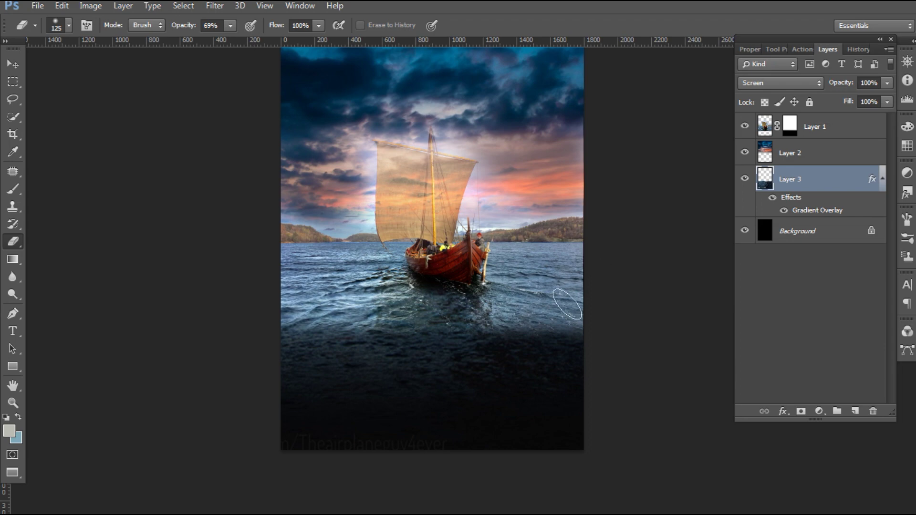
click(783, 212)
key(bracketright)
key(bracketright)
key(bracketright)
key(bracketright)
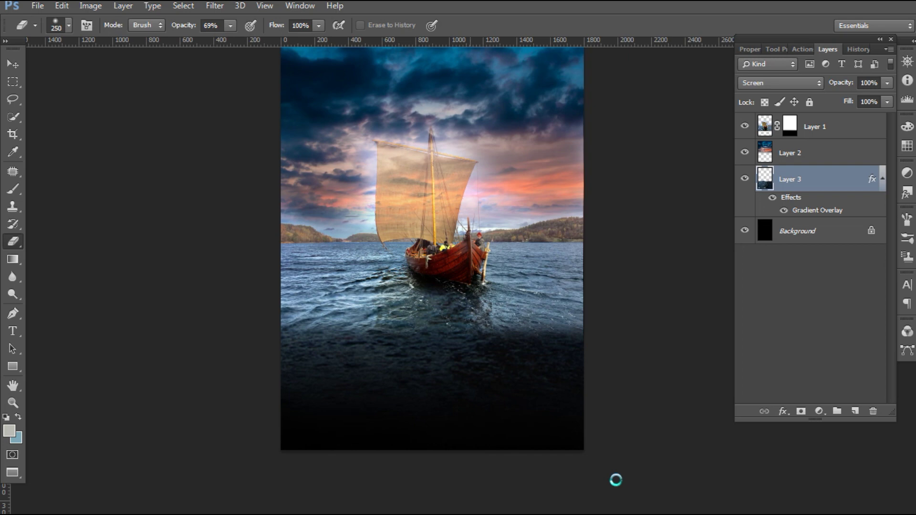
Fit the whole poster on screen, zoom out slightly and pan the view.
key(z)
right_click(428, 226)
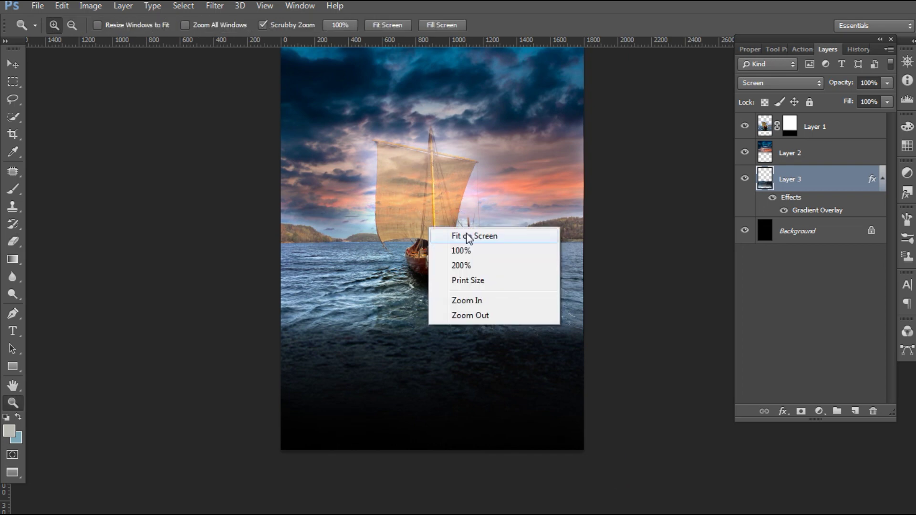
click(455, 235)
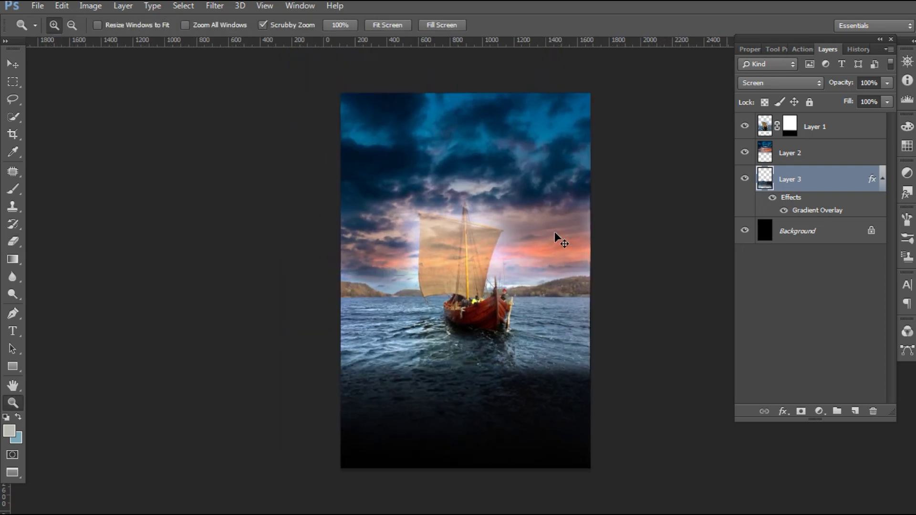
key(ctrl+minus)
drag(535, 255, 521, 300)
key(e)
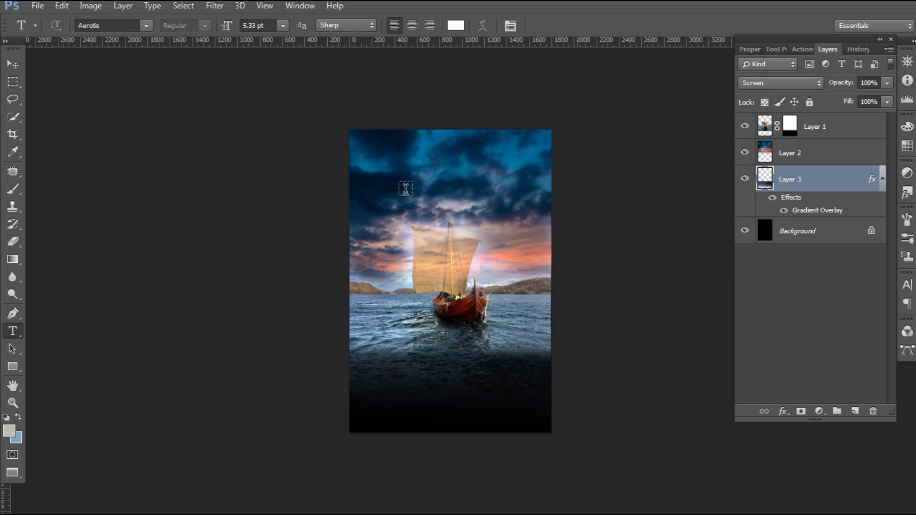
Type the title THE VIKING in the sky and check its text colour.
click(405, 193)
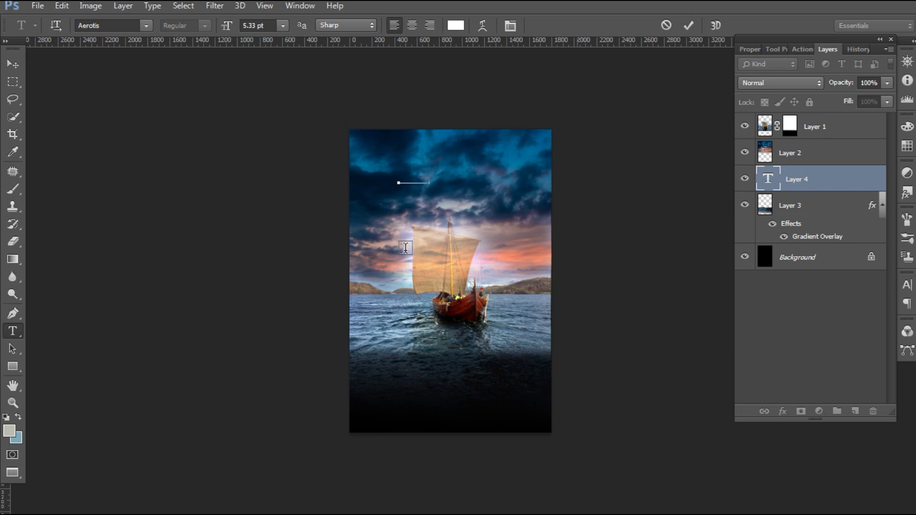
key(ctrl+Return)
key(e)
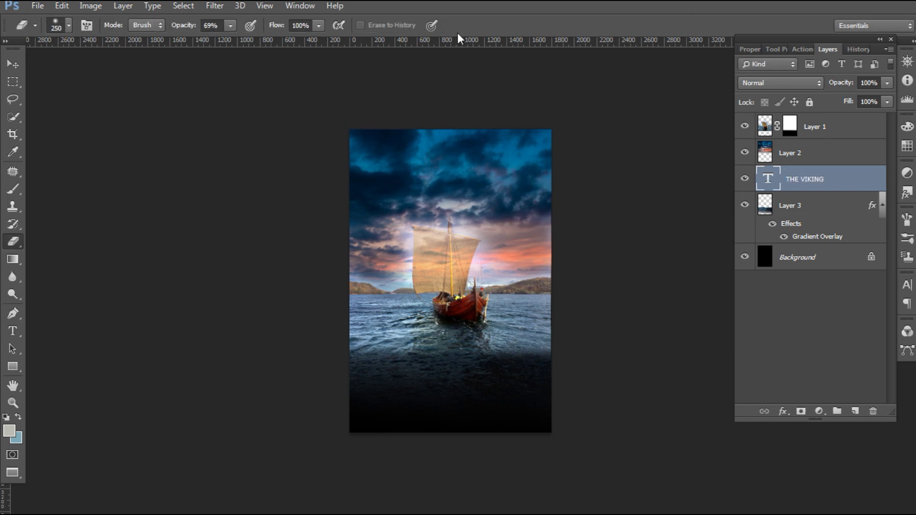
key(t)
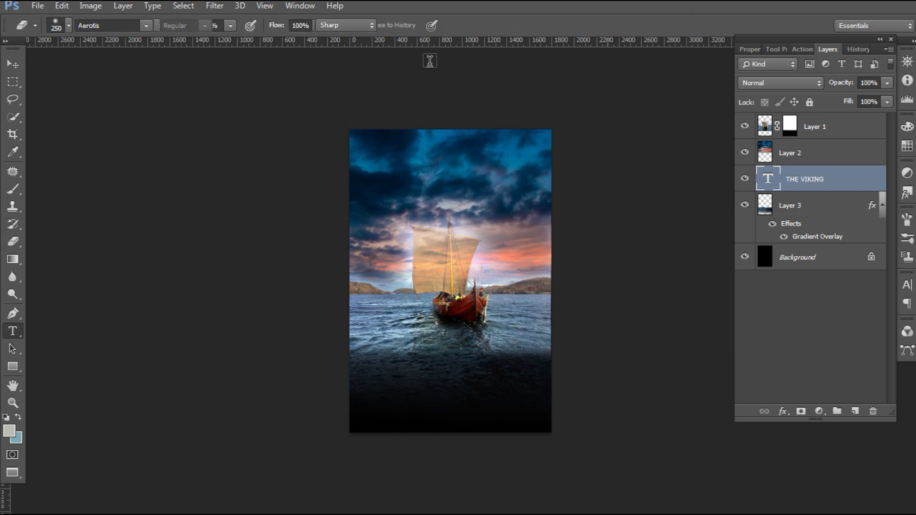
click(459, 27)
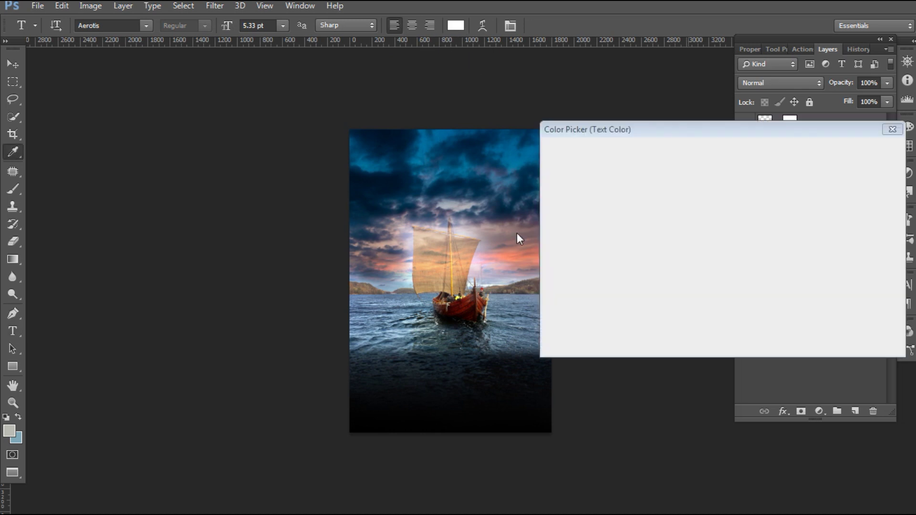
key(Return)
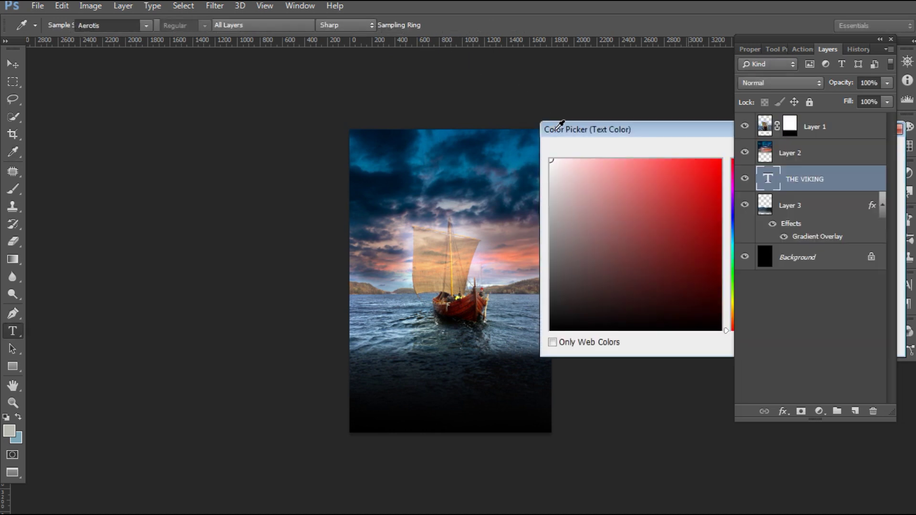
Move the title layer to the top of the stack and scale it to about 404%.
key(ctrl+bracketright)
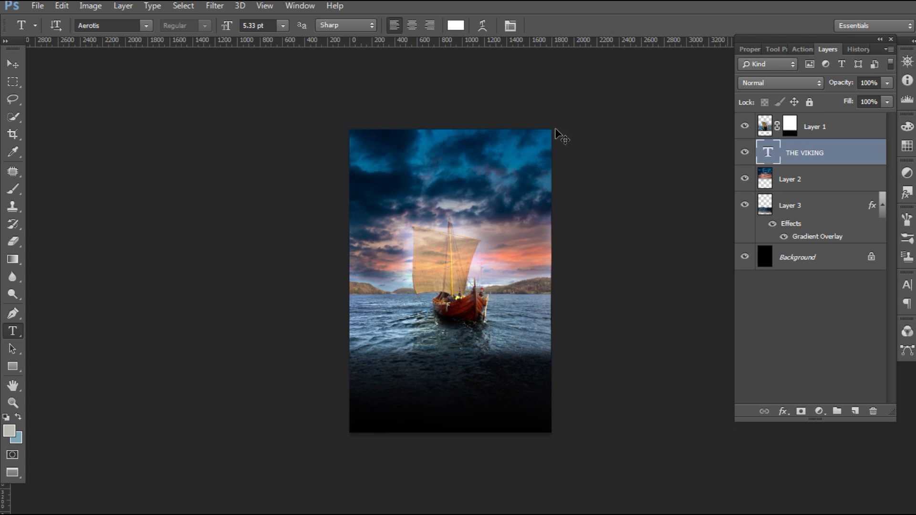
key(ctrl+bracketright)
key(ctrl+t)
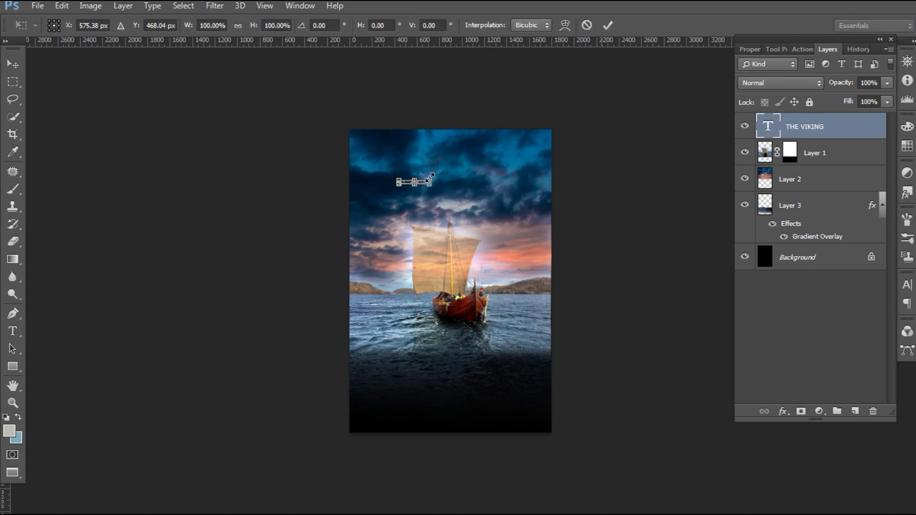
drag(431, 179, 524, 168)
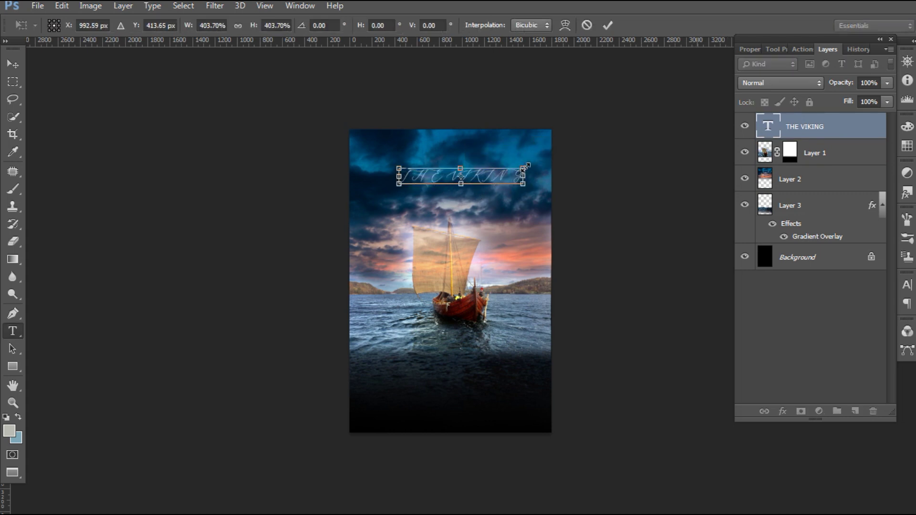
key(Return)
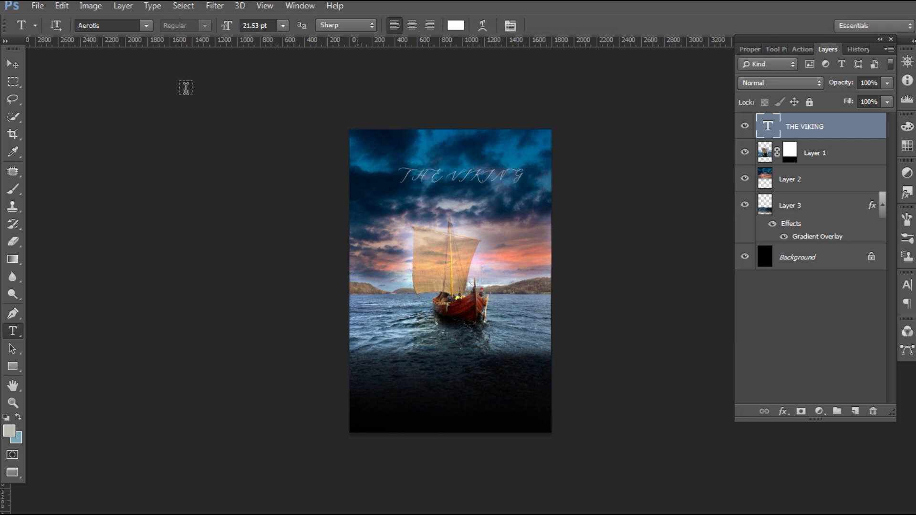
Change the THE VIKING title's font to LEMON MILK.
click(127, 26)
text(Lem)
key(Return)
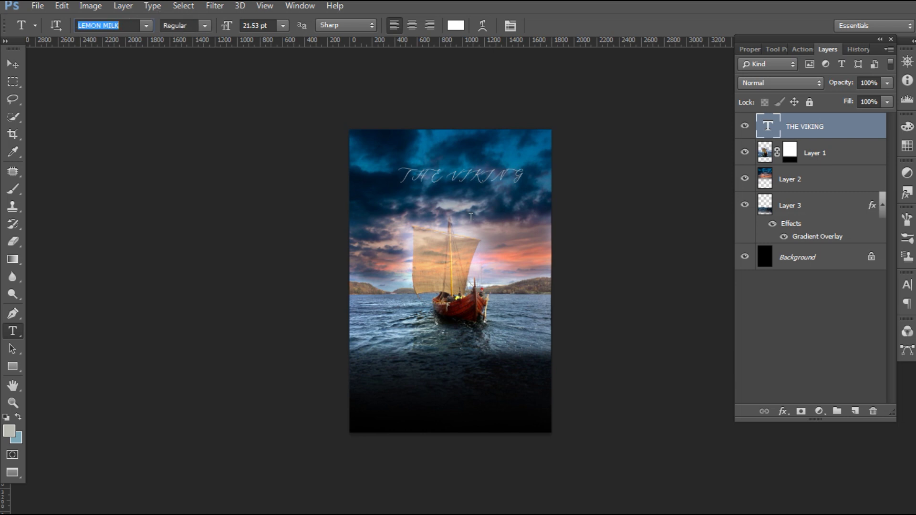
key(Return)
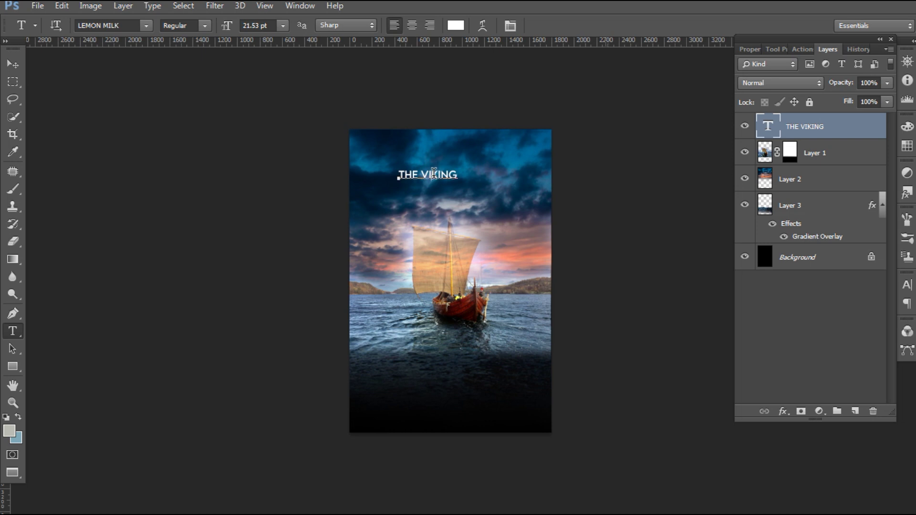
click(432, 174)
click(571, 224)
Enlarge the title to about 225% with Free Transform.
key(ctrl+plus)
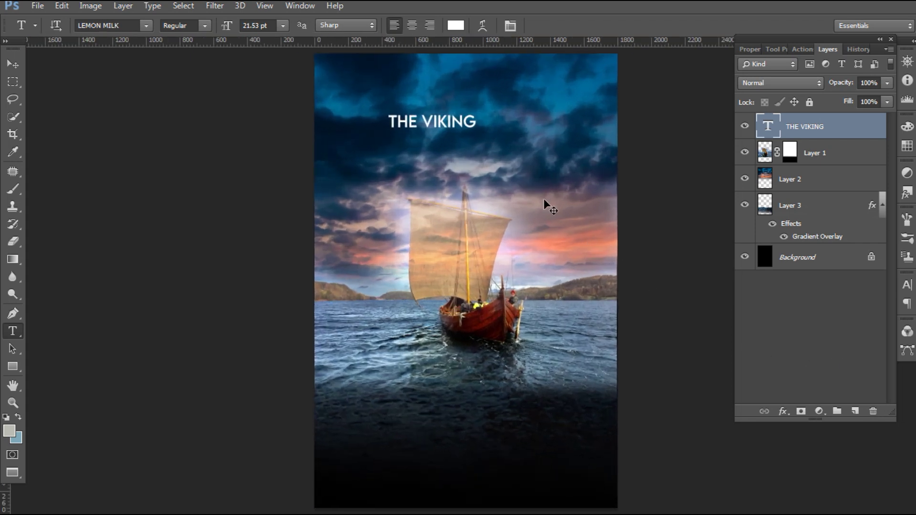
key(ctrl+t)
drag(477, 112, 586, 92)
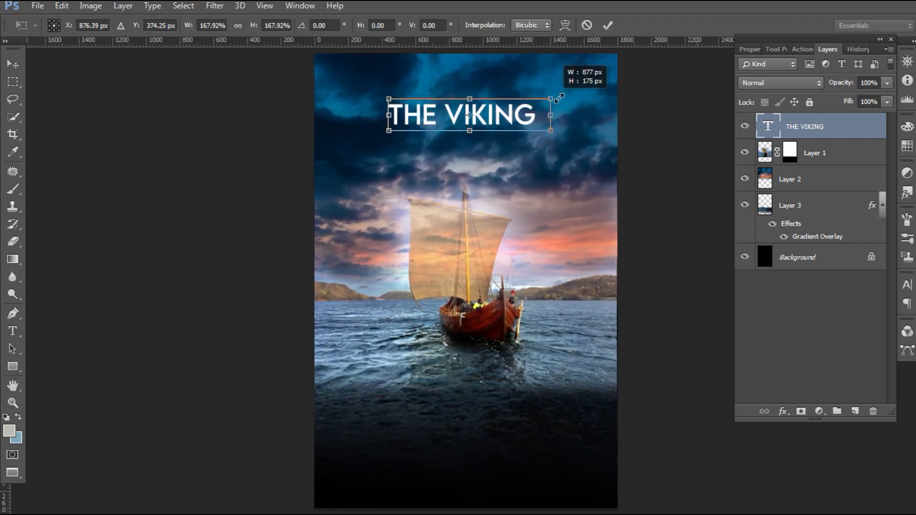
key(Return)
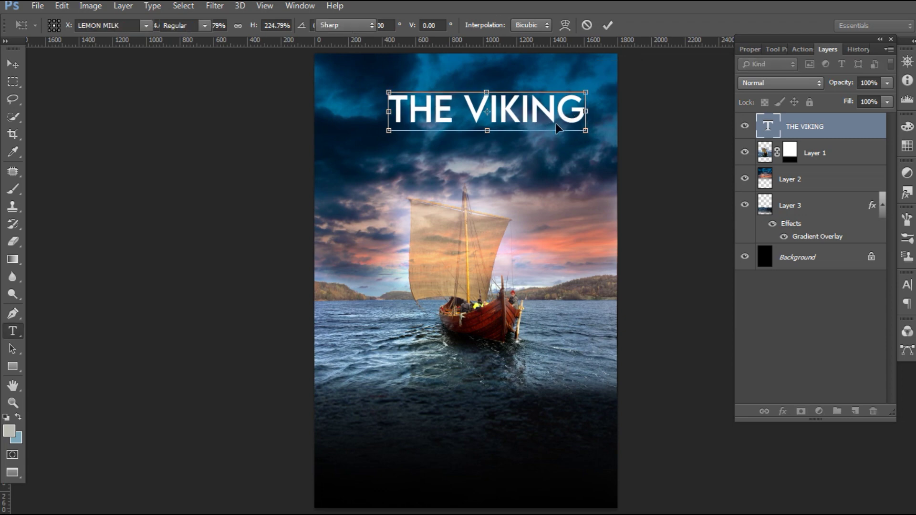
Position the enlarged title top-centre on the poster.
key(v)
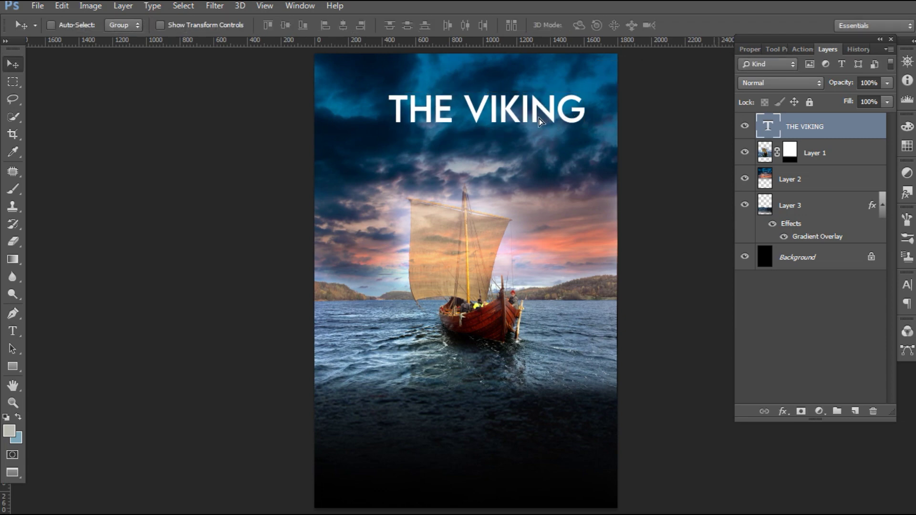
drag(539, 116, 527, 115)
key(ctrl+minus)
drag(465, 172, 465, 177)
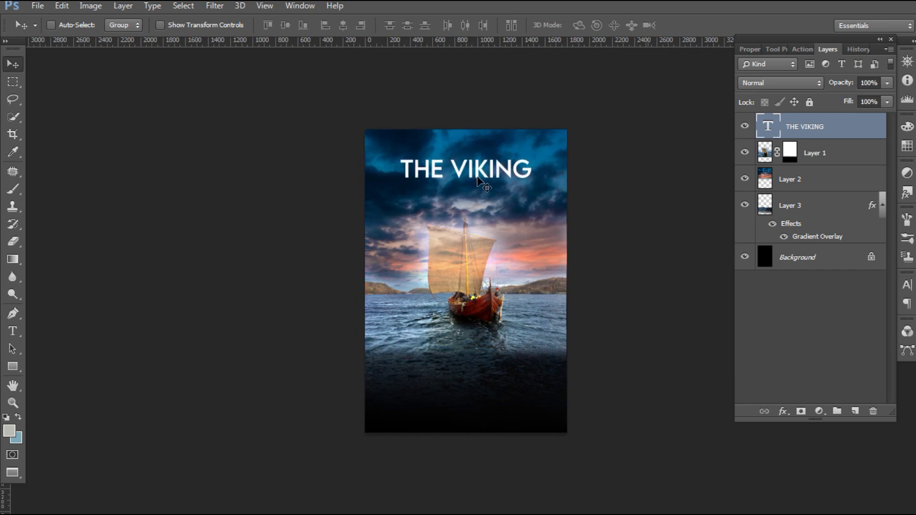
key(ctrl+plus)
drag(479, 180, 469, 193)
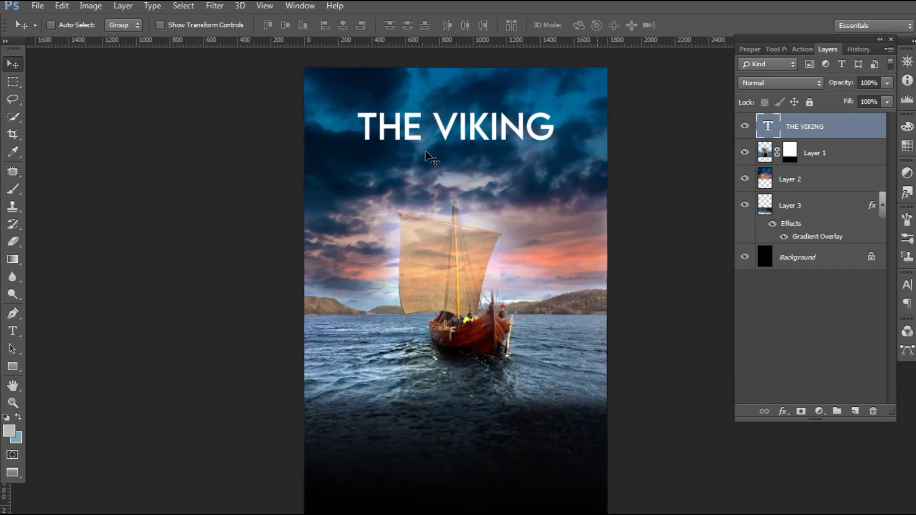
key(t)
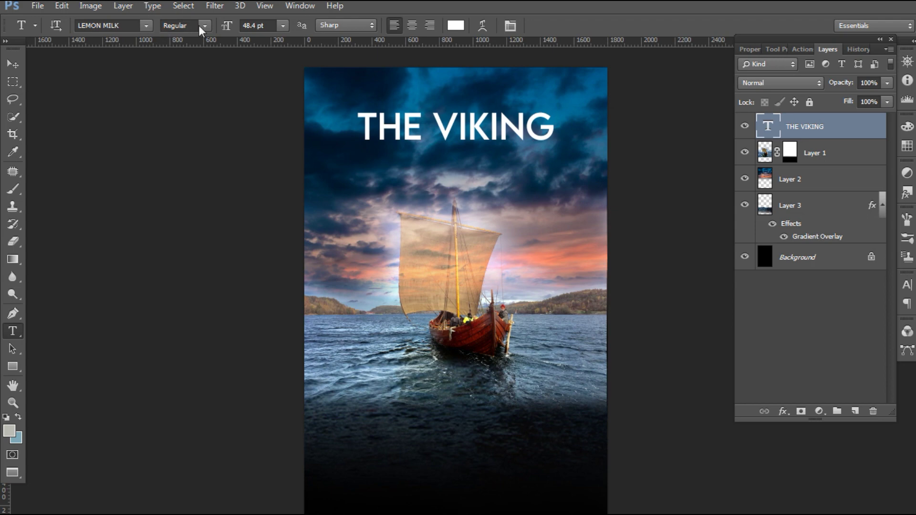
Set the title to Lemon Milk Medium and make the word VIKING bold.
click(204, 26)
click(184, 81)
drag(430, 123, 563, 123)
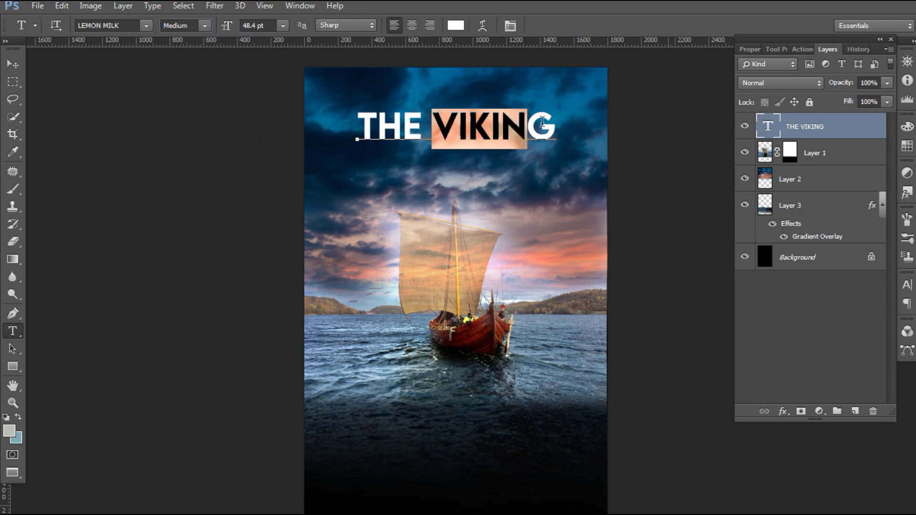
click(206, 25)
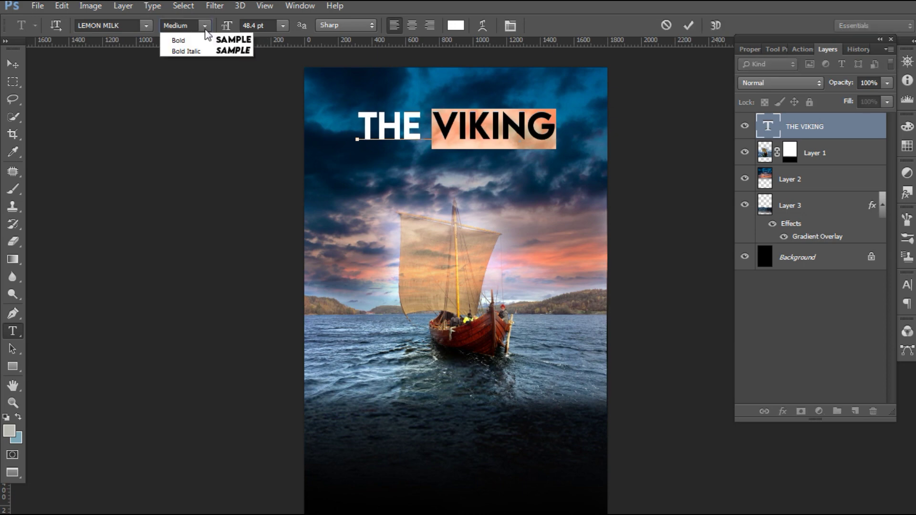
click(191, 103)
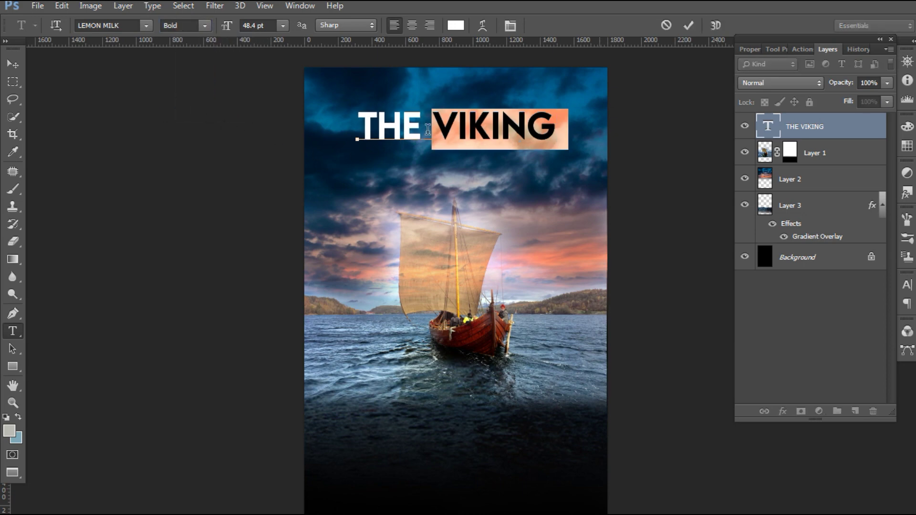
Make the word THE Regular at 36.4 pt and commit the title text.
drag(432, 128, 350, 129)
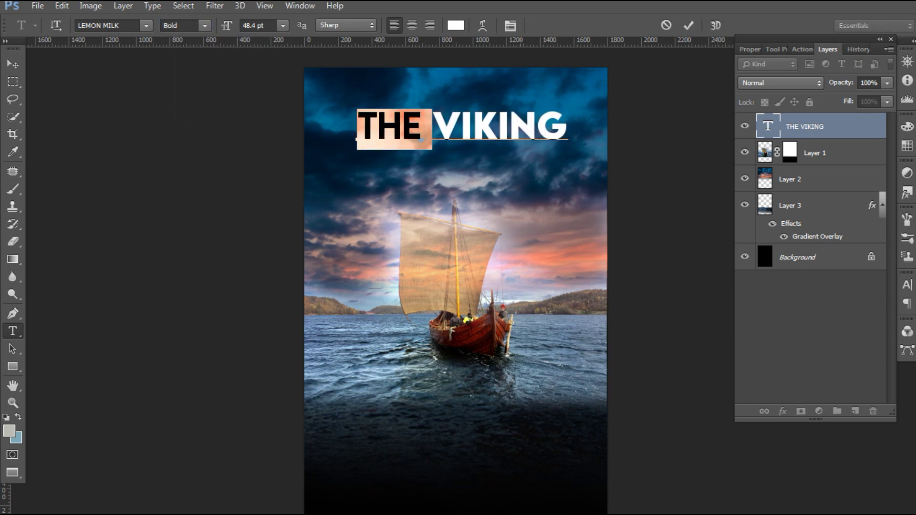
click(203, 28)
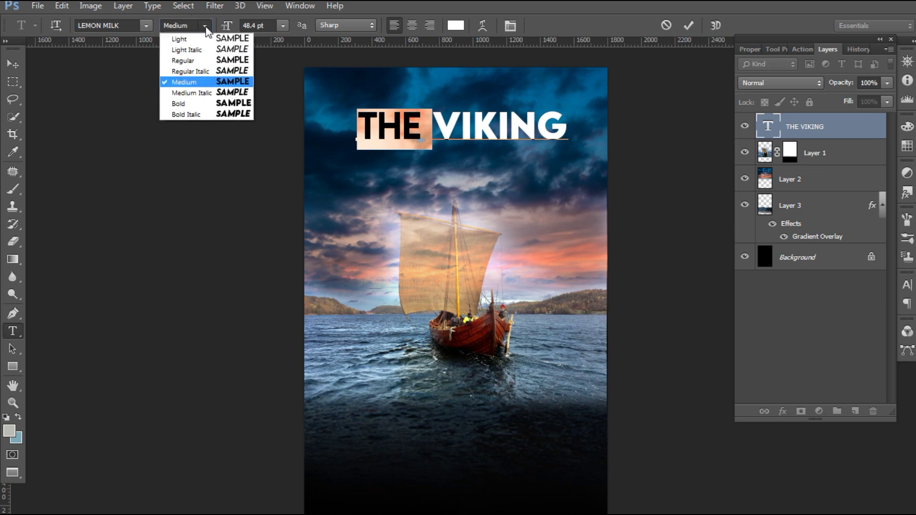
click(209, 62)
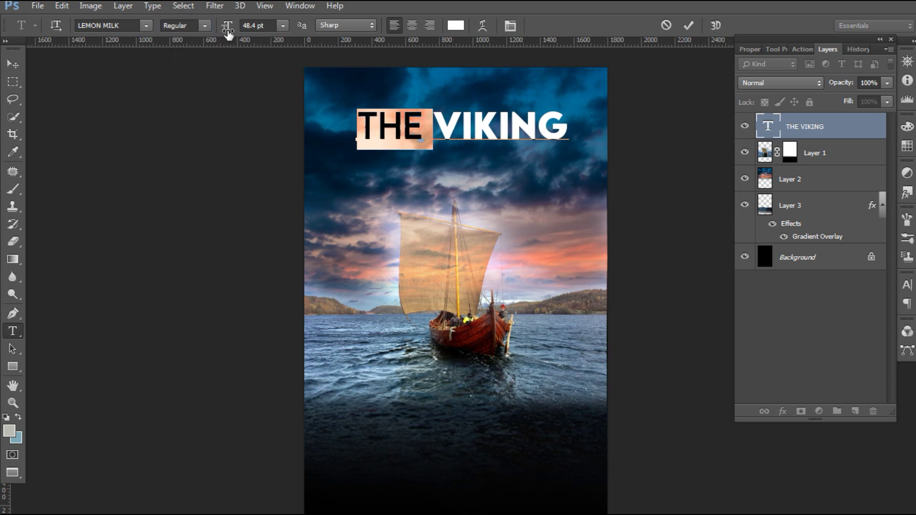
drag(228, 33, 222, 29)
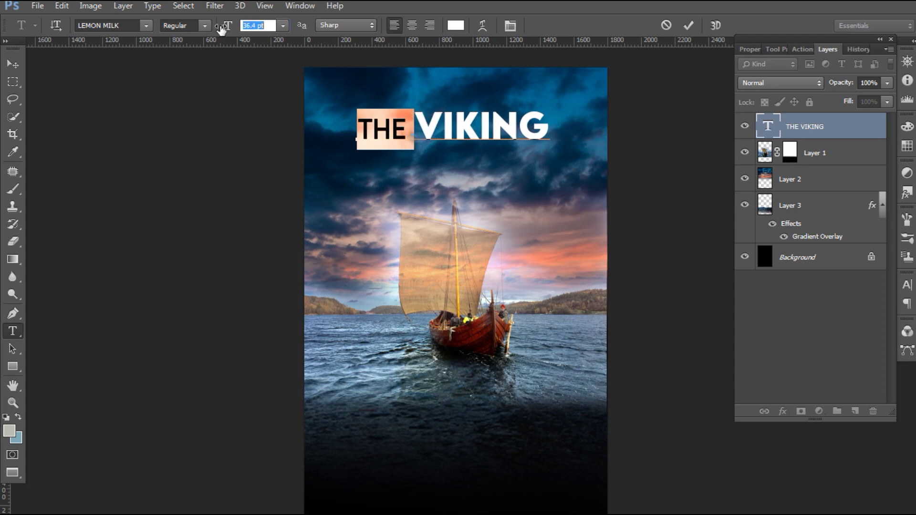
key(ctrl+h)
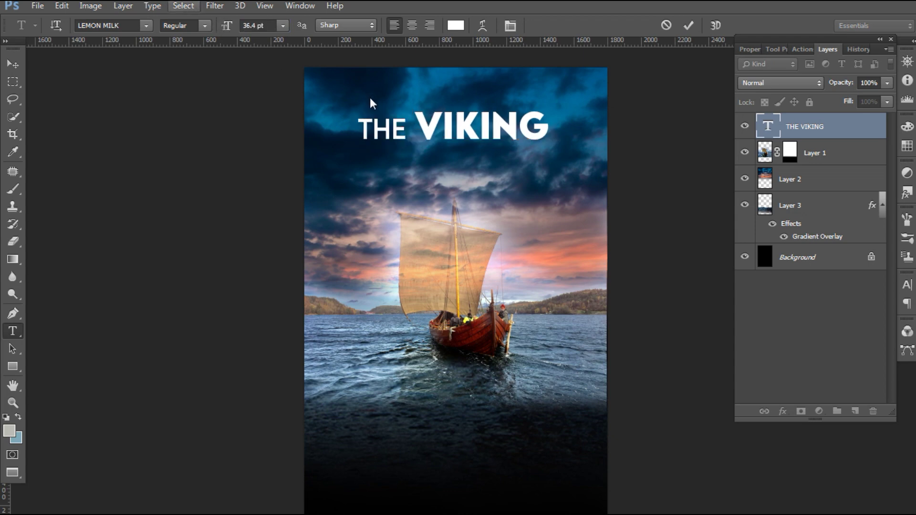
key(ctrl+Return)
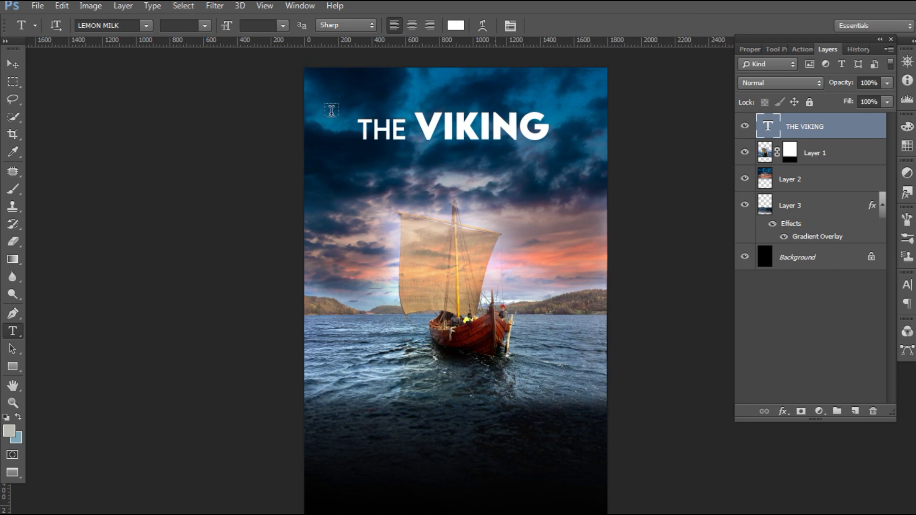
Scale THE VIKING title up to about 114%.
key(ctrl+t)
drag(558, 112, 570, 108)
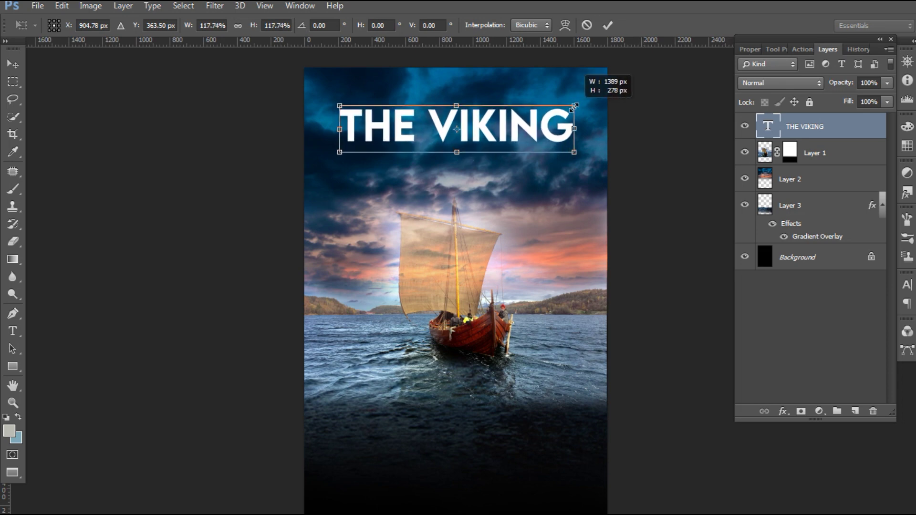
drag(456, 129, 547, 125)
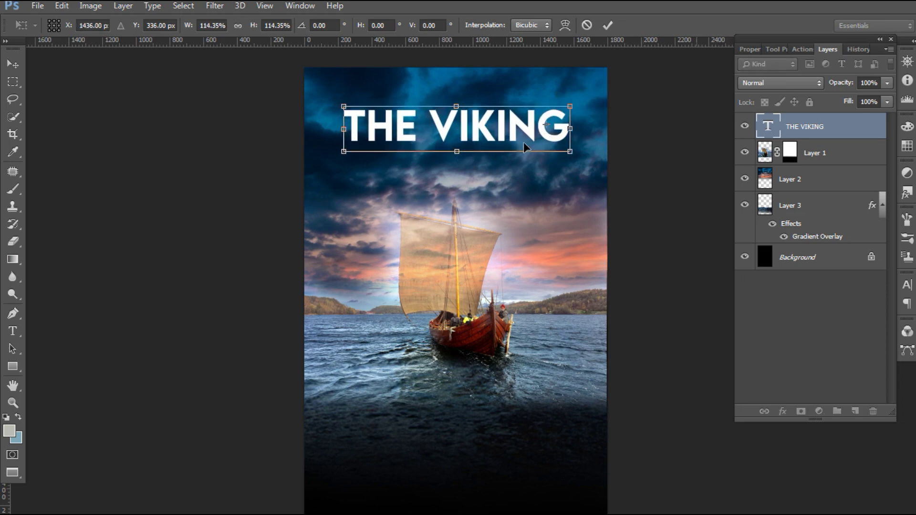
key(t)
key(Return)
Nudge the title a few pixels lower on the poster.
key(v)
drag(505, 143, 505, 146)
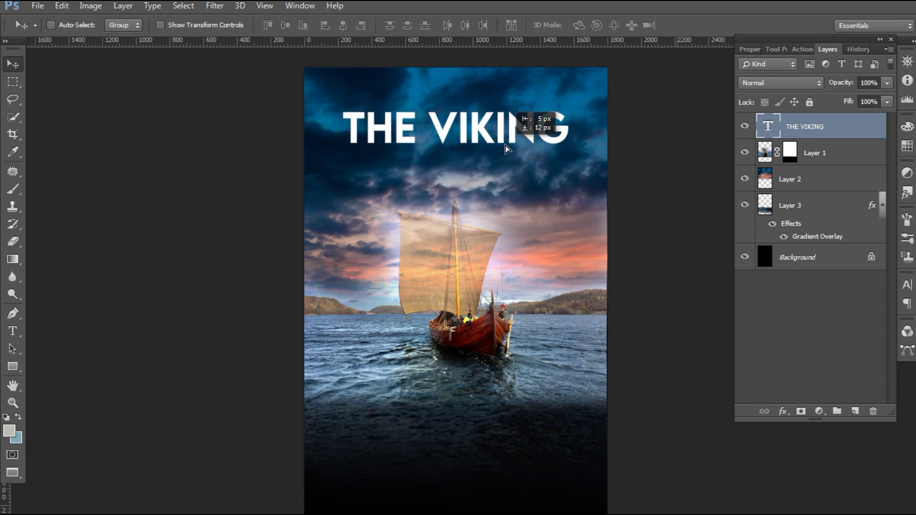
key(ctrl+minus)
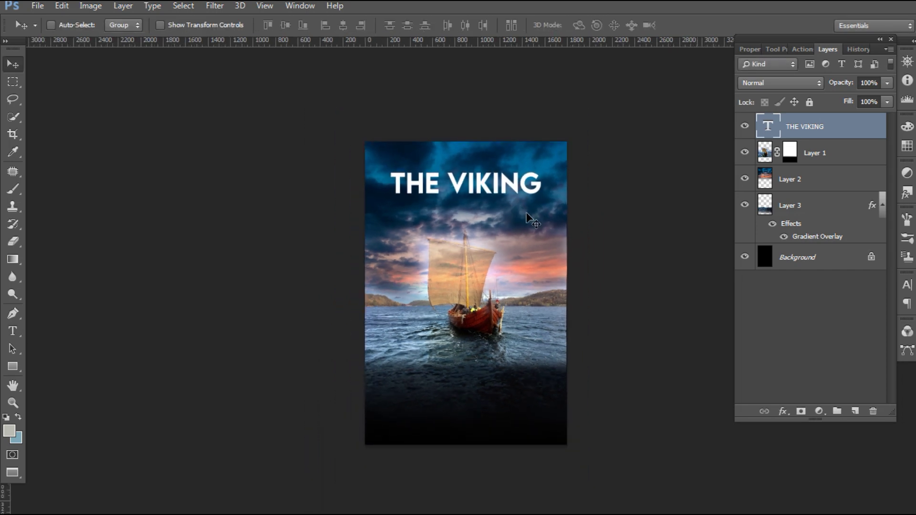
key(ctrl+plus)
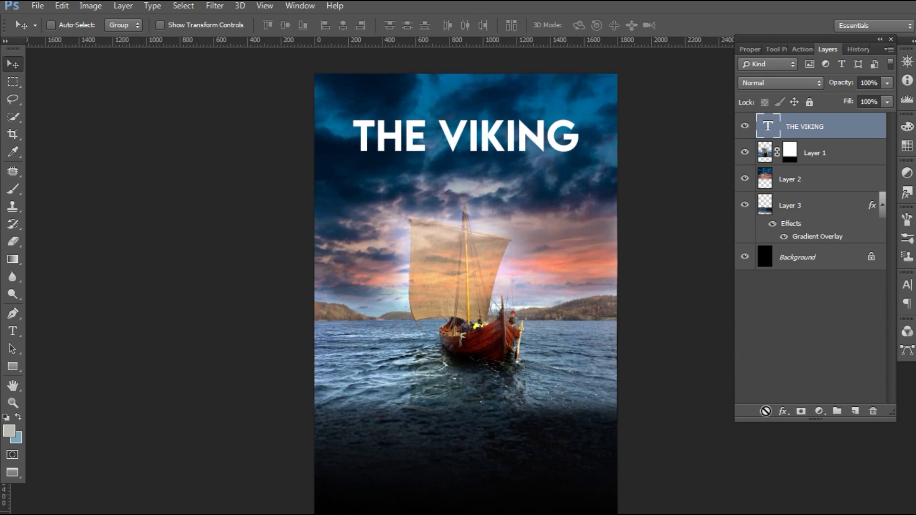
Add a drop shadow with distance 14 to the title.
click(784, 411)
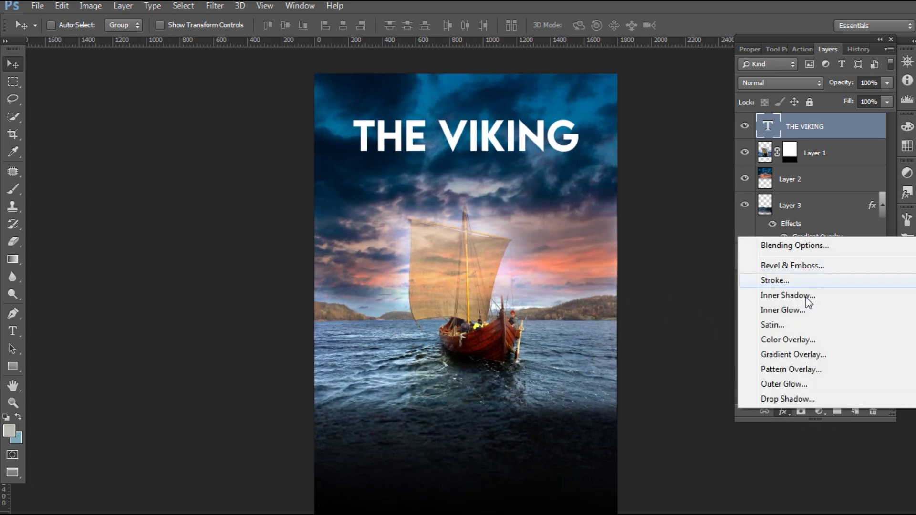
click(796, 399)
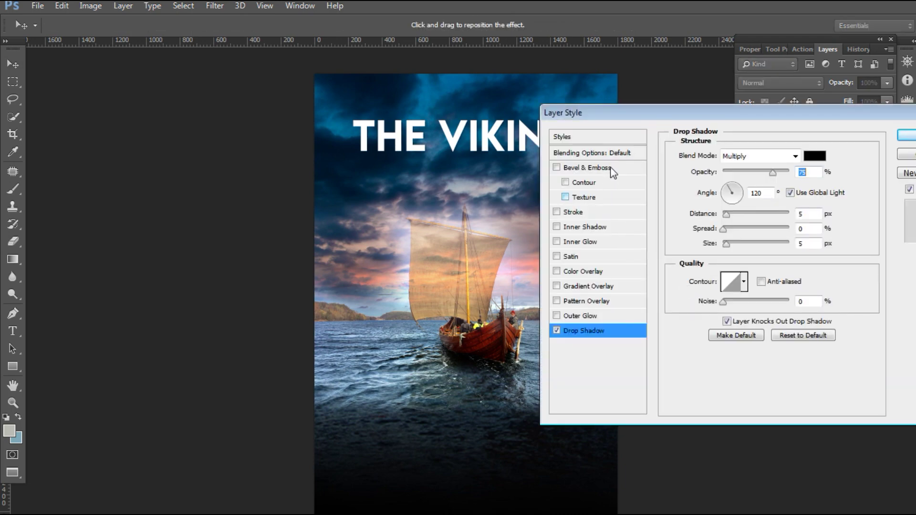
drag(619, 116, 705, 124)
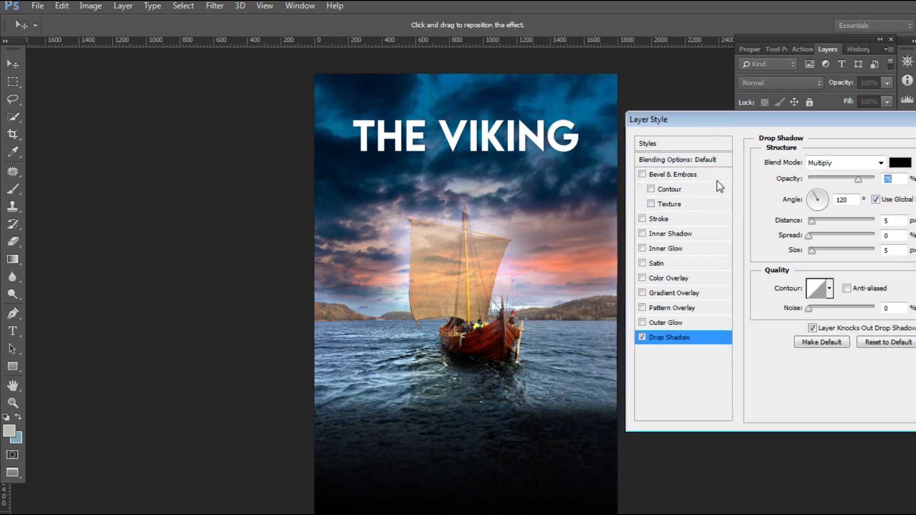
click(818, 222)
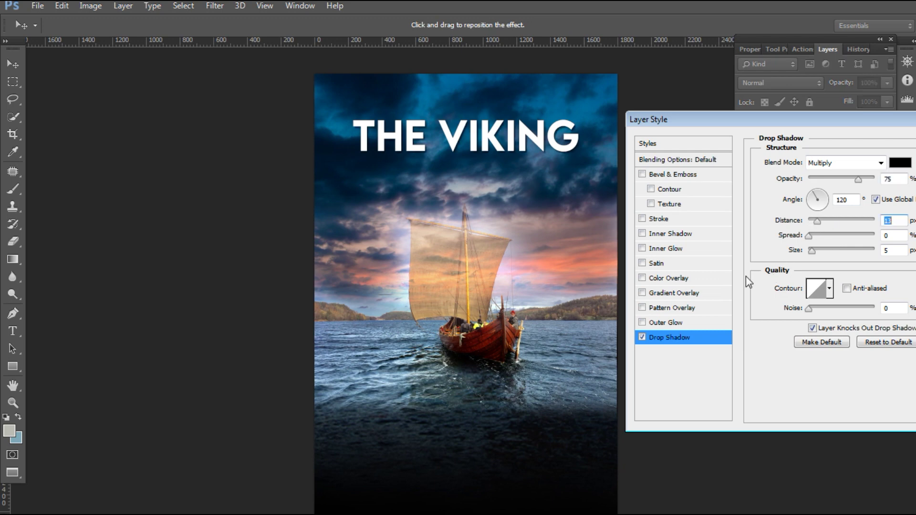
Add a gradient overlay using the Blue preset from the Spectrums library.
click(676, 293)
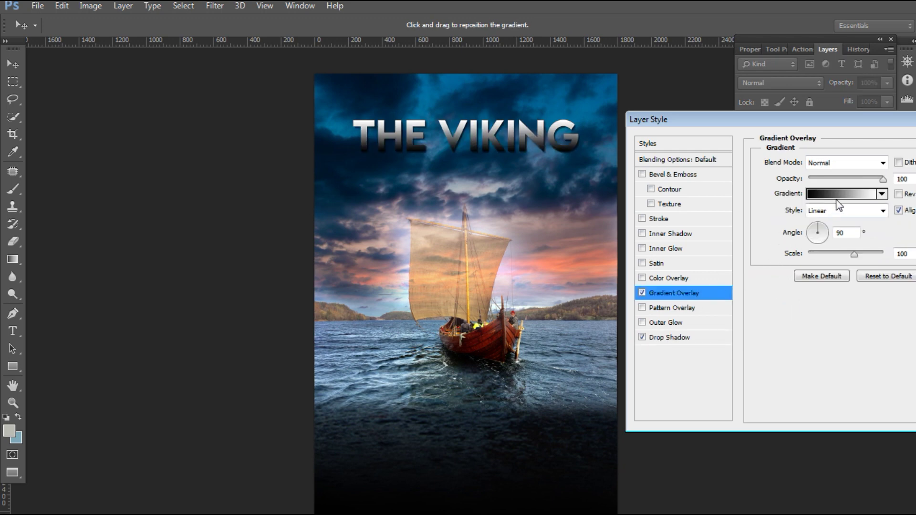
click(836, 204)
click(807, 86)
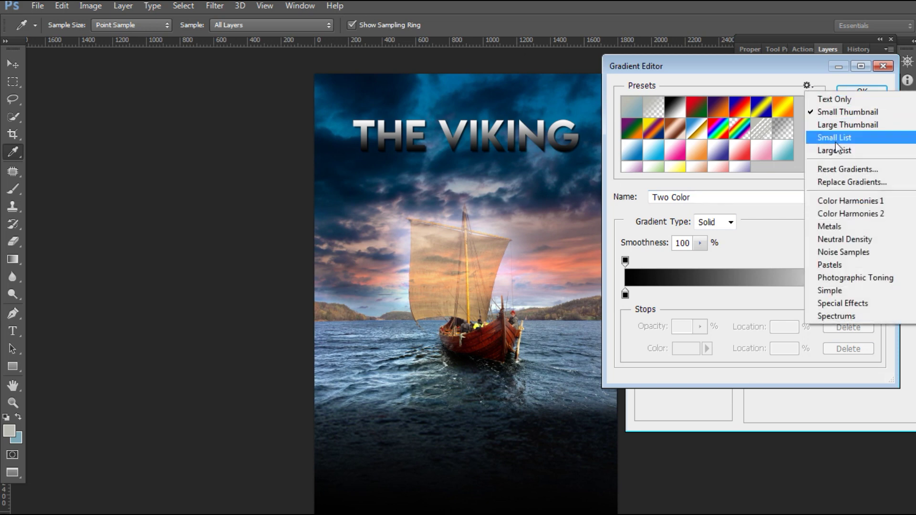
click(871, 316)
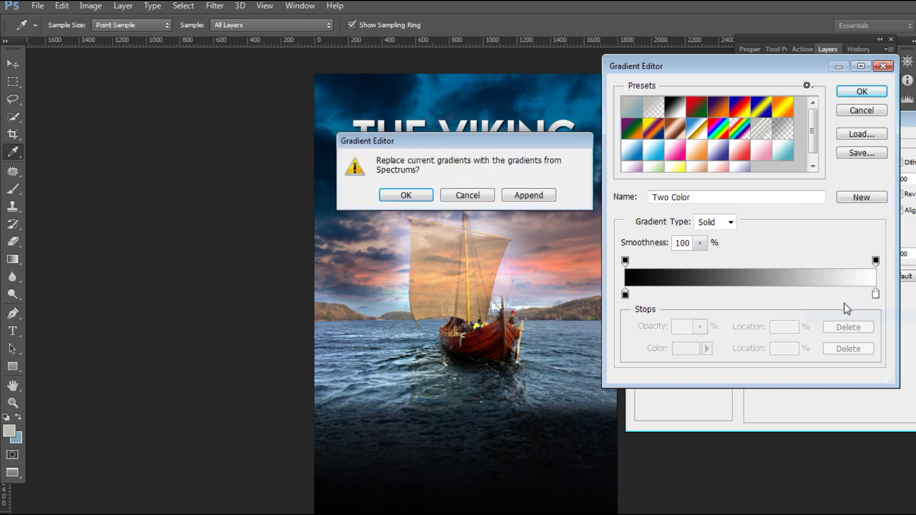
click(525, 195)
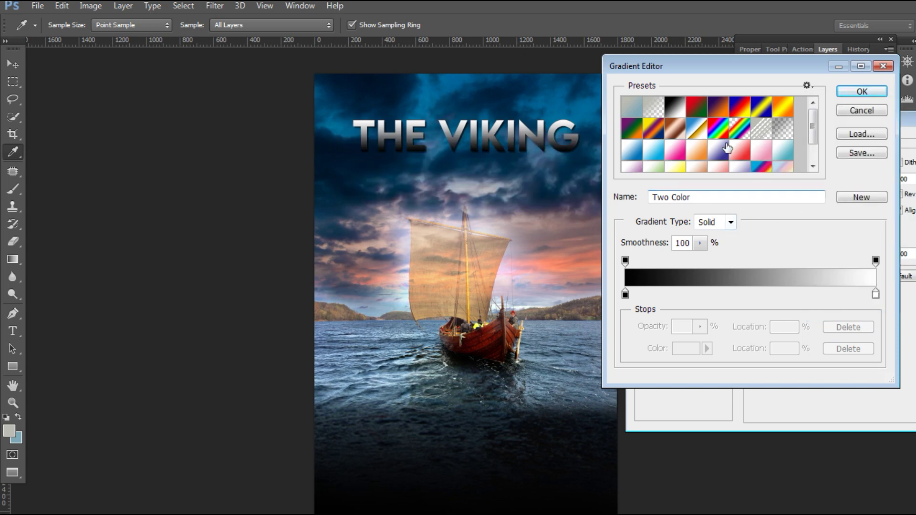
click(635, 152)
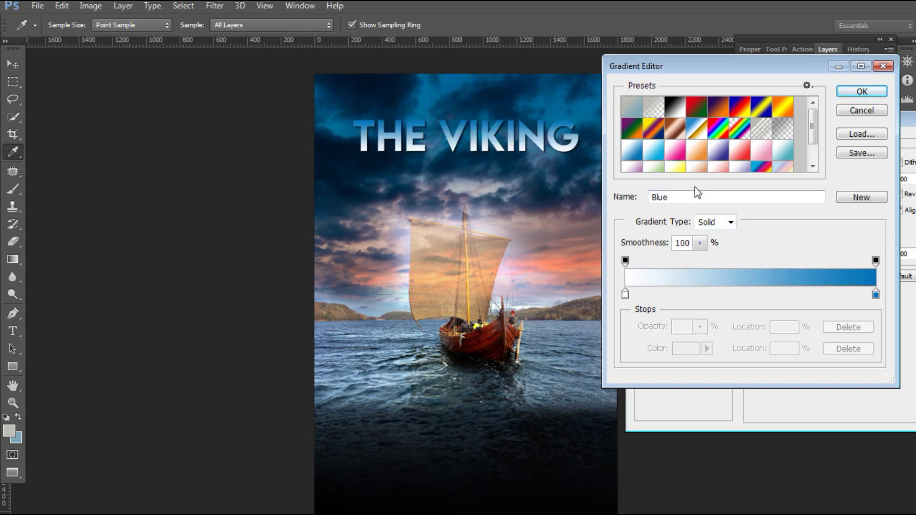
click(648, 154)
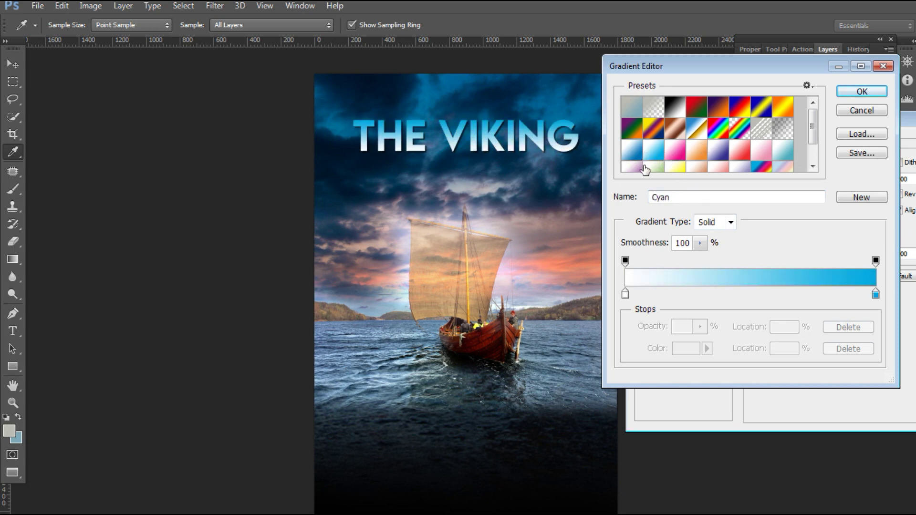
click(633, 158)
click(857, 94)
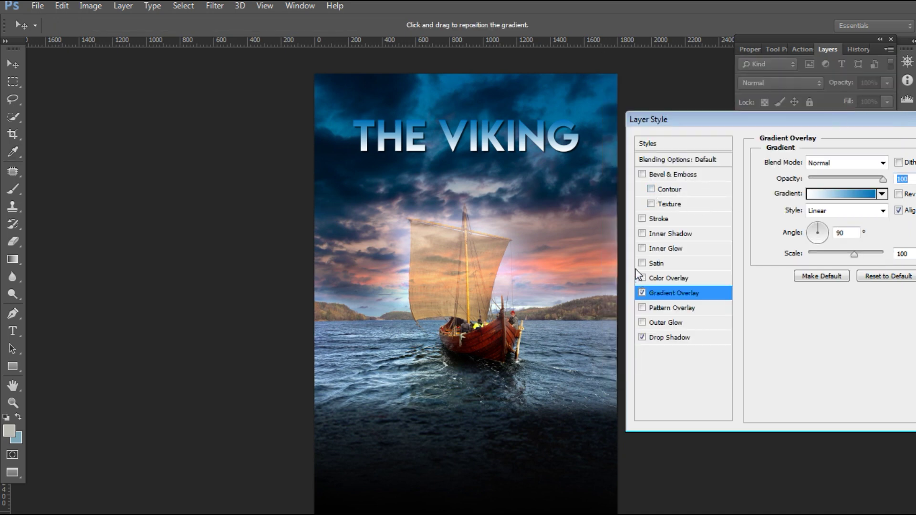
Add an inner glow with choke 8, size 7, jitter 19, opacity near 45%, and apply the style.
click(641, 248)
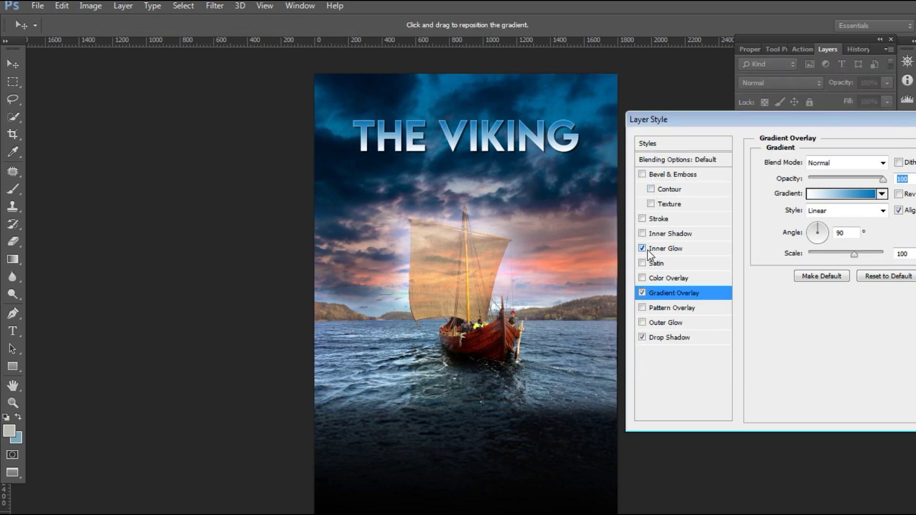
click(667, 250)
mouse_move(814, 277)
mouse_down()
mouse_move(824, 278)
mouse_move(814, 277)
mouse_move(814, 294)
mouse_up()
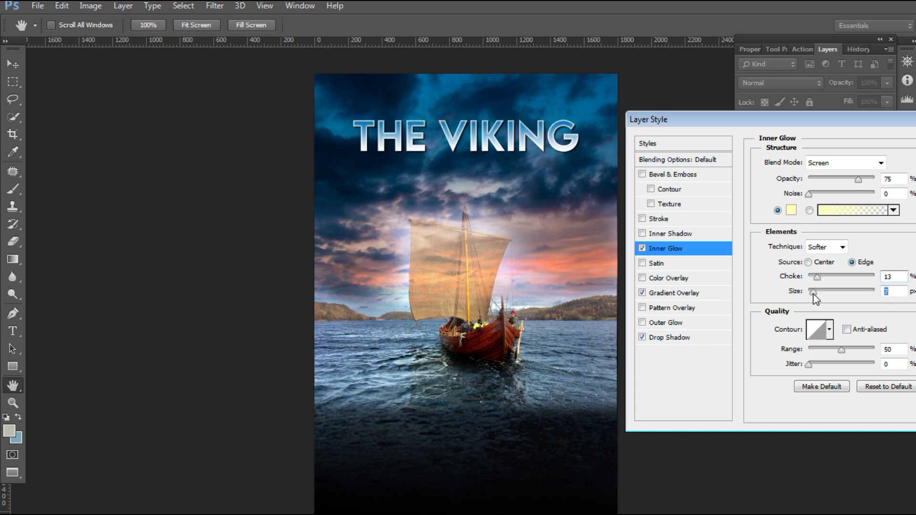
drag(815, 364, 821, 365)
drag(819, 123, 801, 123)
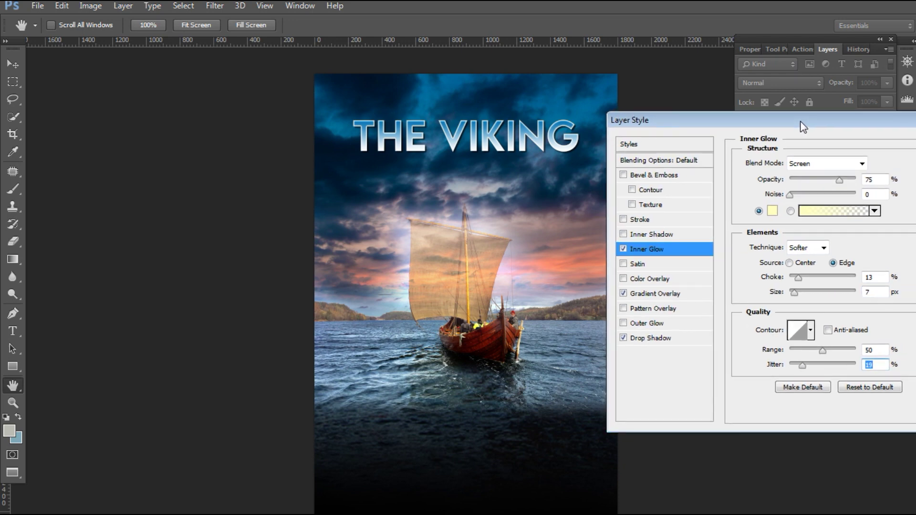
drag(798, 278, 794, 279)
drag(821, 120, 811, 117)
drag(821, 178, 817, 180)
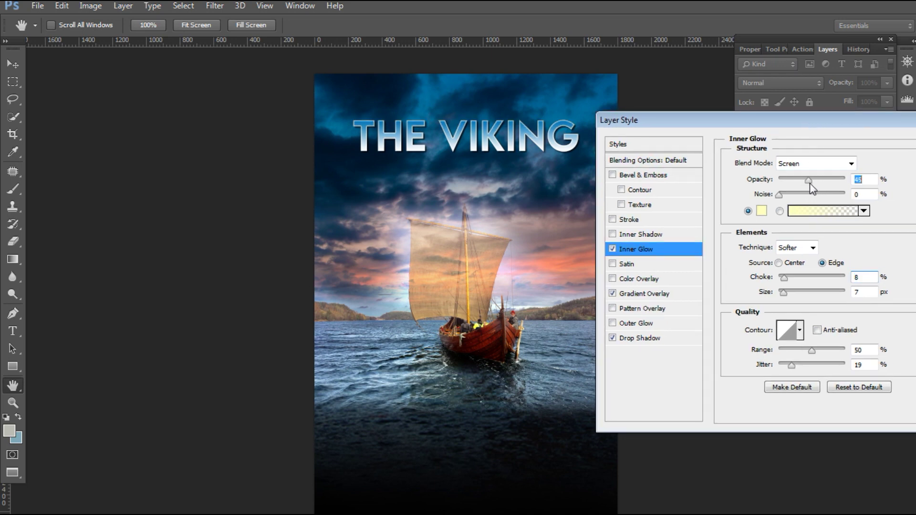
mouse_move(880, 125)
mouse_down()
mouse_move(841, 130)
mouse_move(866, 136)
mouse_up()
click(903, 153)
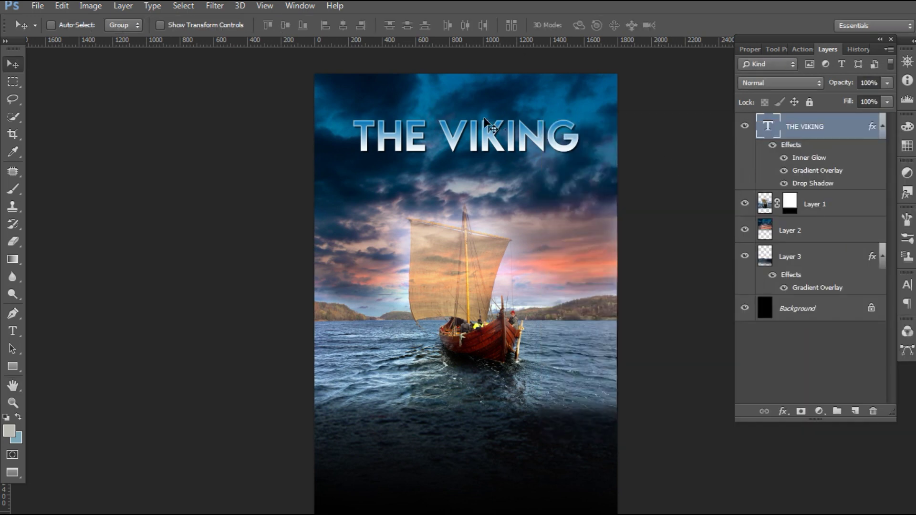
Add a SAGA FARMANN text line above the title and enlarge it.
key(t)
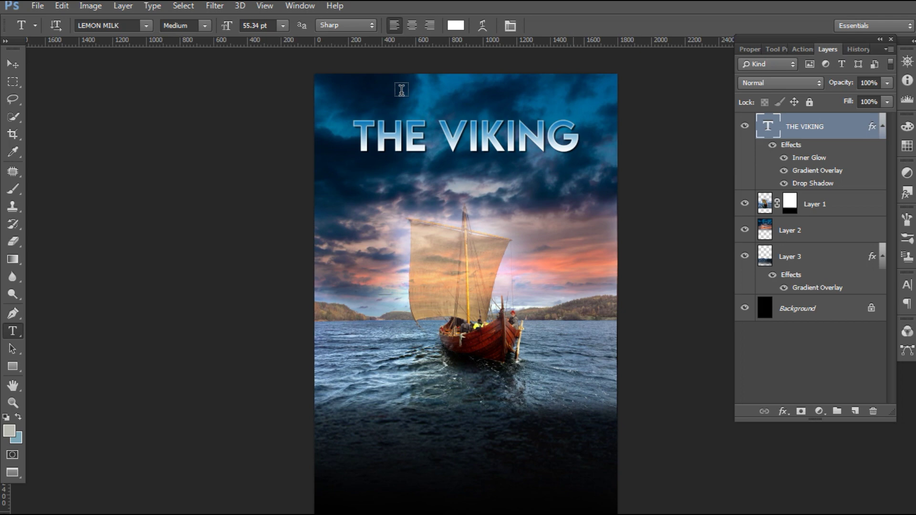
click(401, 90)
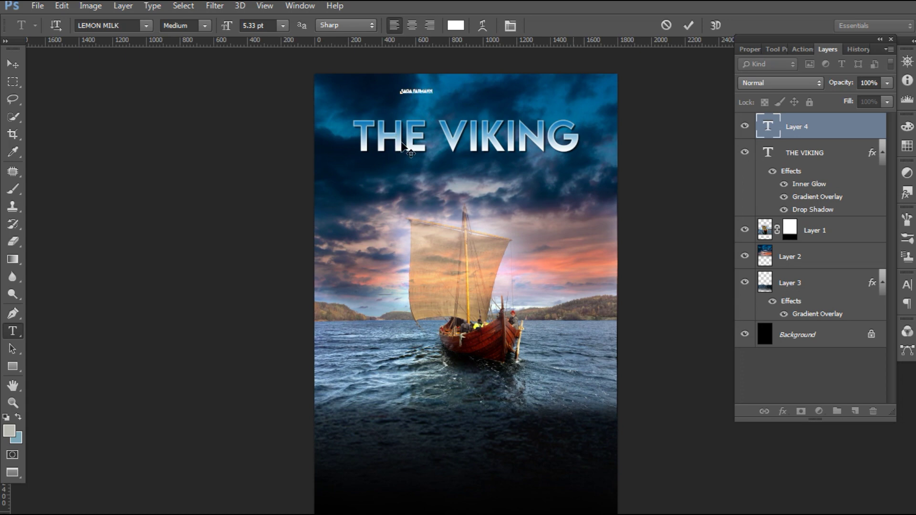
key(ctrl+Return)
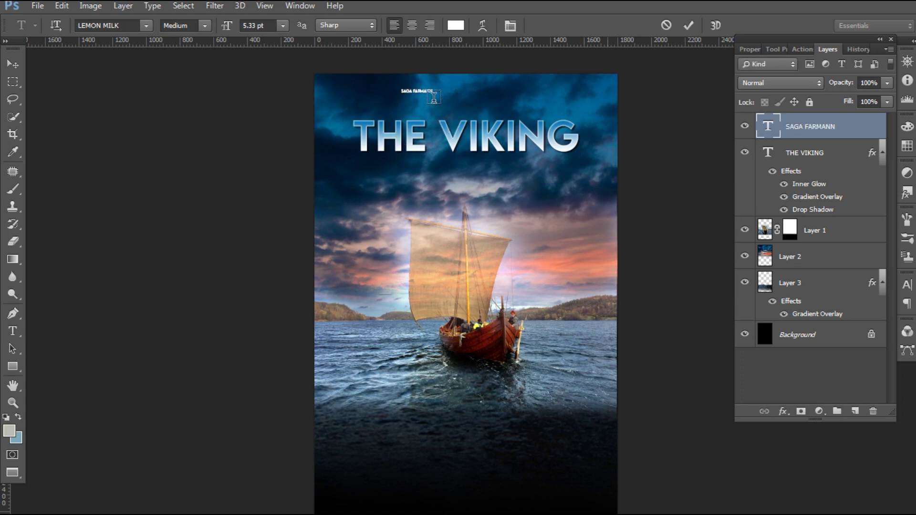
key(ctrl+t)
drag(434, 97, 540, 108)
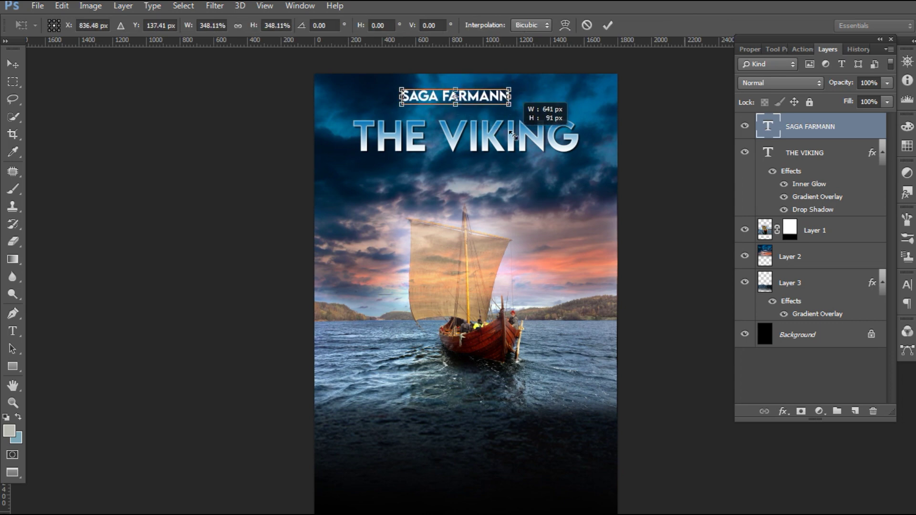
key(t)
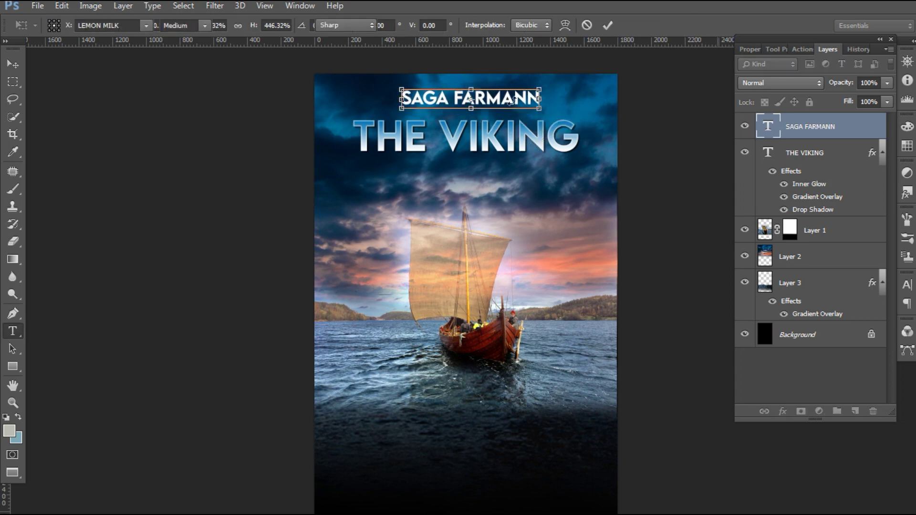
key(Return)
Change SAGA FARMANN to the Lemon Milk Light weight.
click(204, 26)
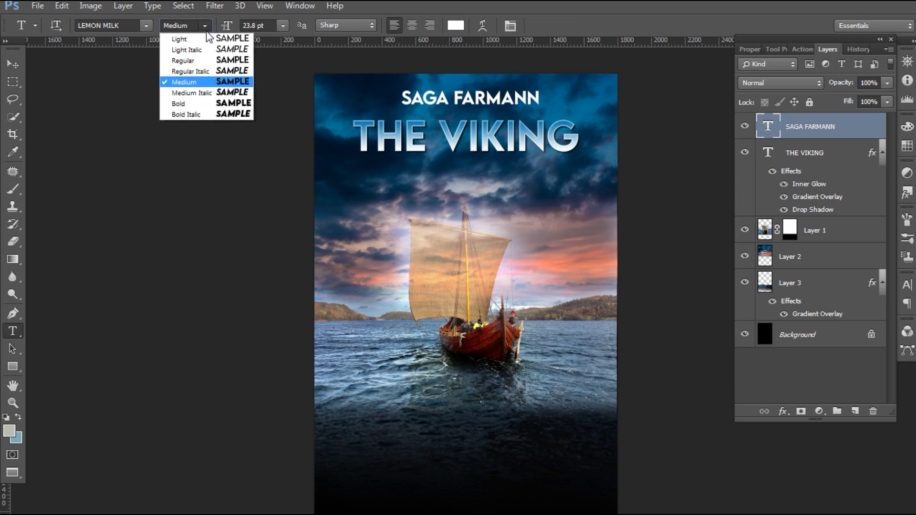
click(176, 34)
click(458, 102)
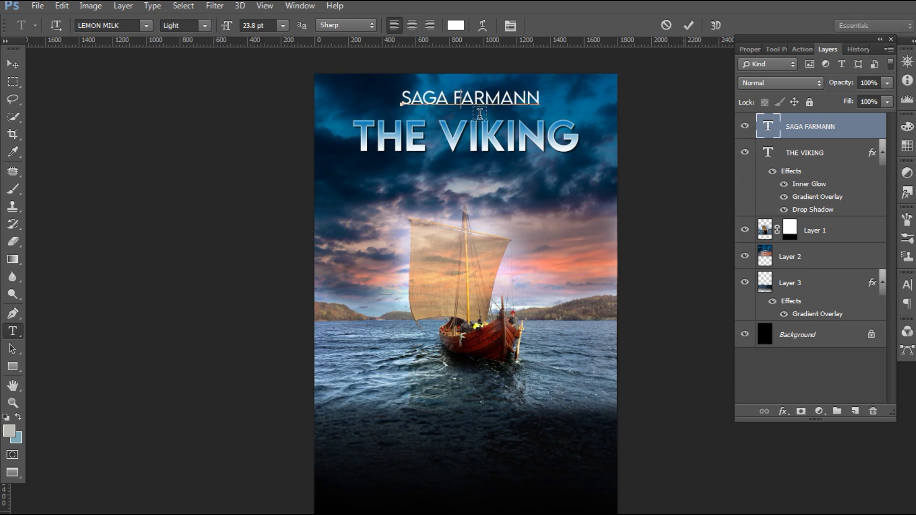
key(ctrl+Return)
Insert spaces between the letters of SAGA FARMANN, removing the extra gap between the N's.
click(413, 98)
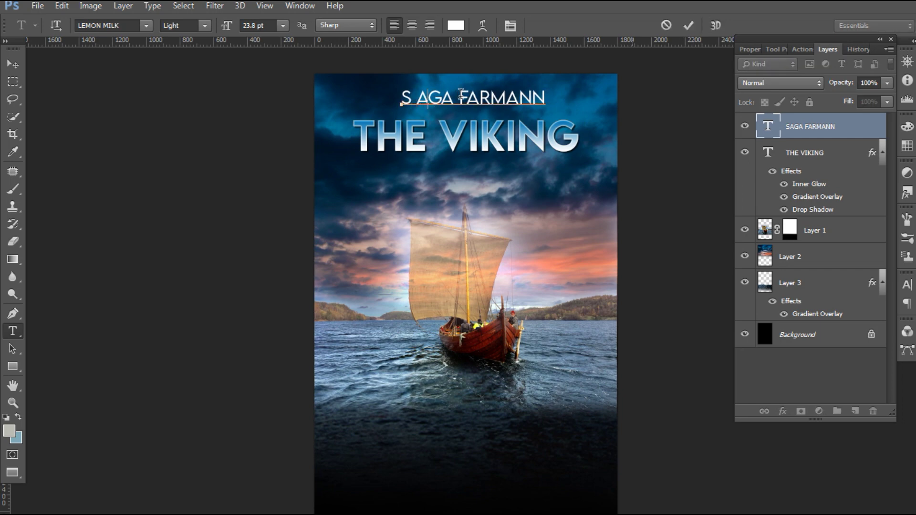
key(Right)
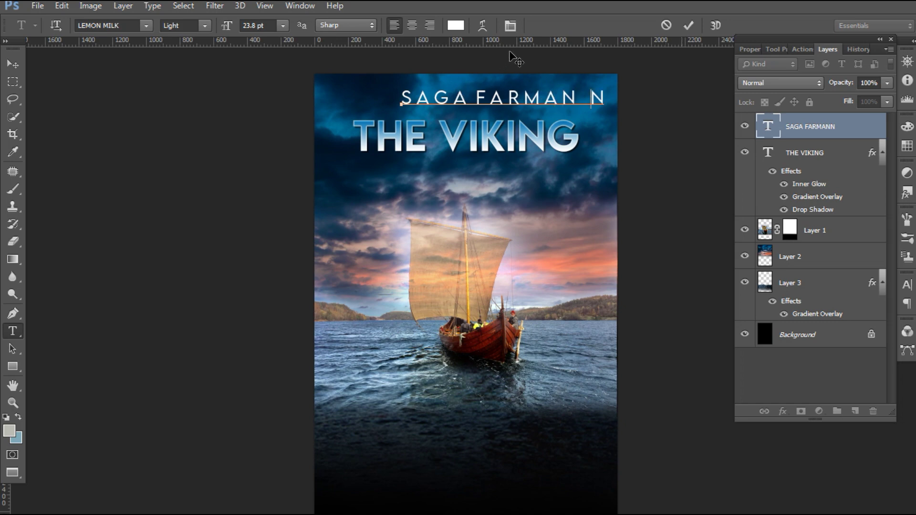
key(BackSpace)
key(ctrl+Return)
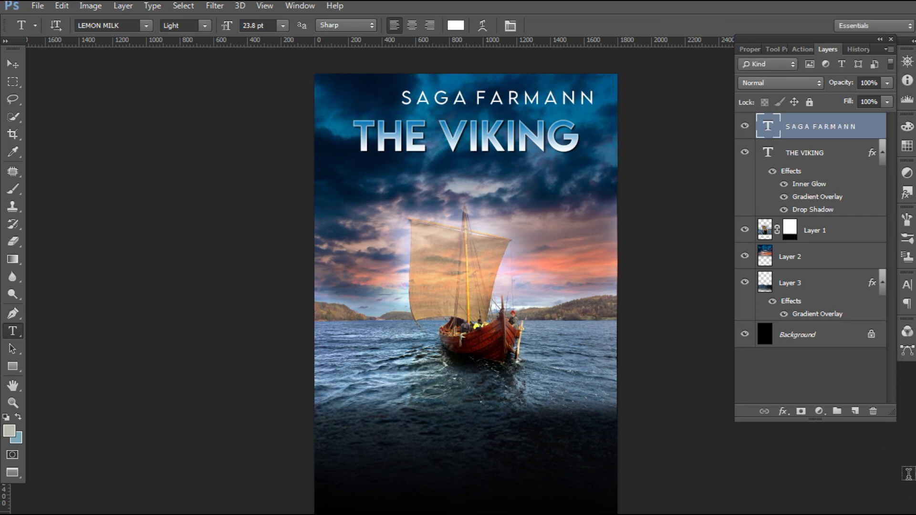
key(ctrl+t)
Shrink the SAGA FARMANN subtitle to about 71% and nudge it down.
drag(595, 86, 529, 105)
key(t)
key(Return)
key(v)
key(Down)
key(Down)
key(Down)
key(Down)
key(Down)
key(Down)
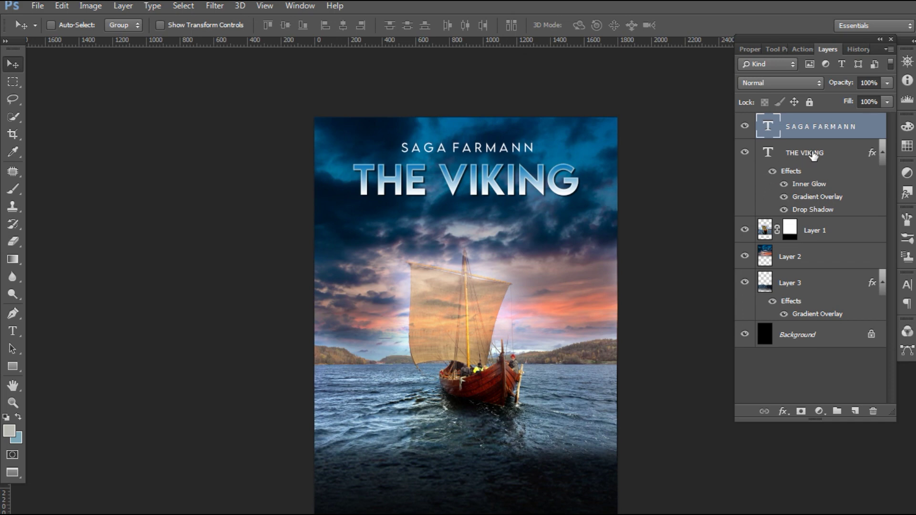
Select both title layers and scale them down together to about 94%.
shift+click(814, 155)
key(Up)
key(Up)
key(Up)
key(Up)
key(Up)
key(Up)
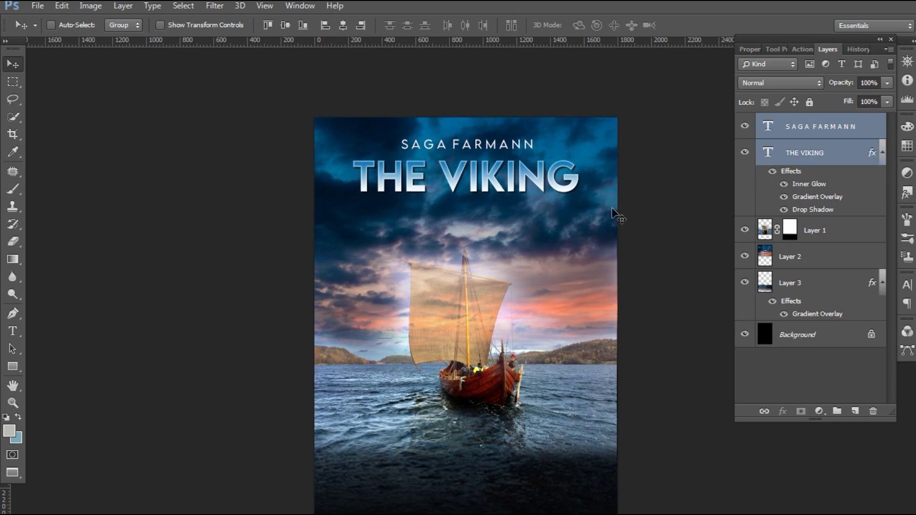
key(ctrl+t)
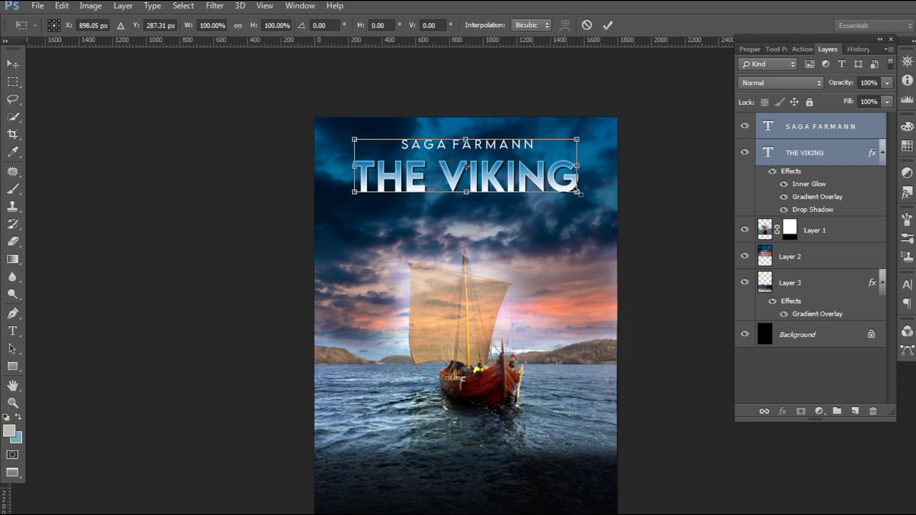
drag(578, 193, 573, 185)
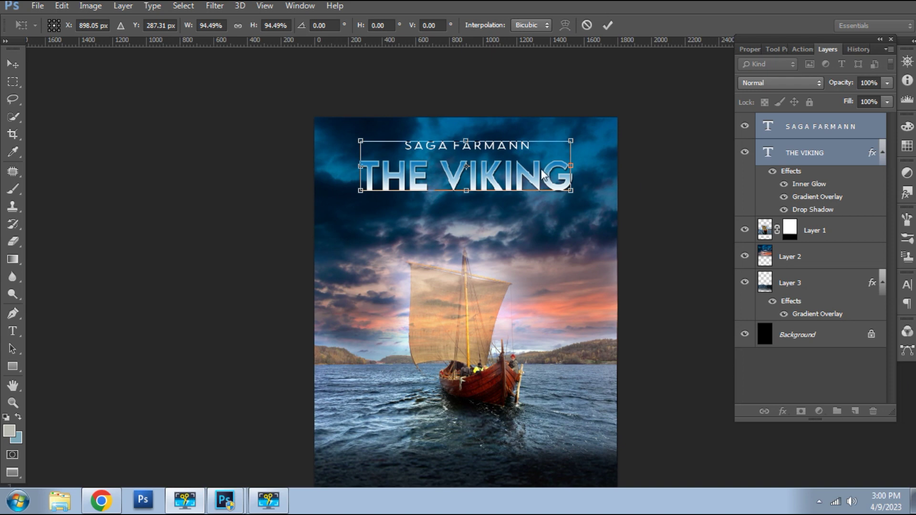
key(Escape)
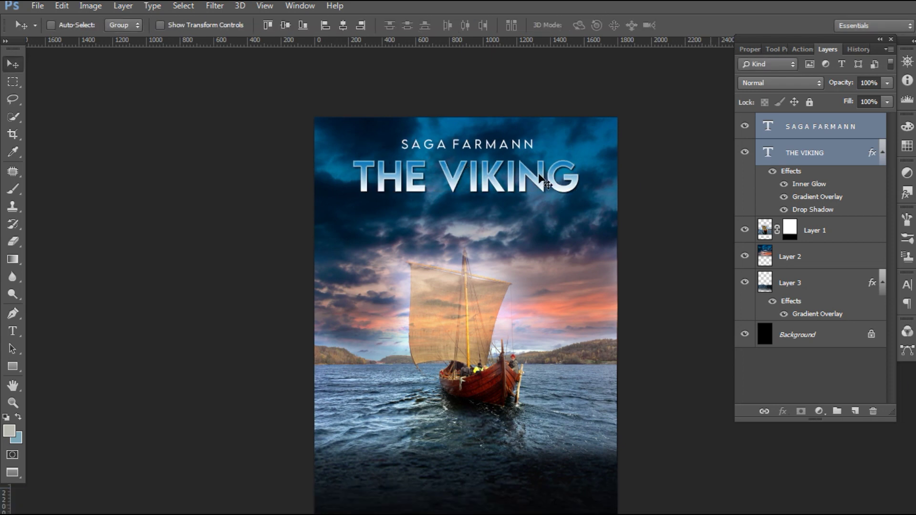
key(ctrl+t)
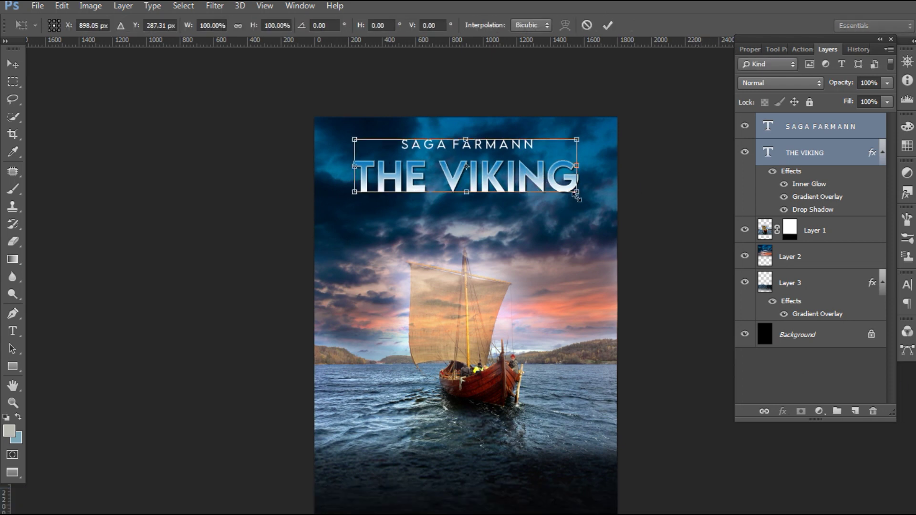
drag(573, 191, 569, 188)
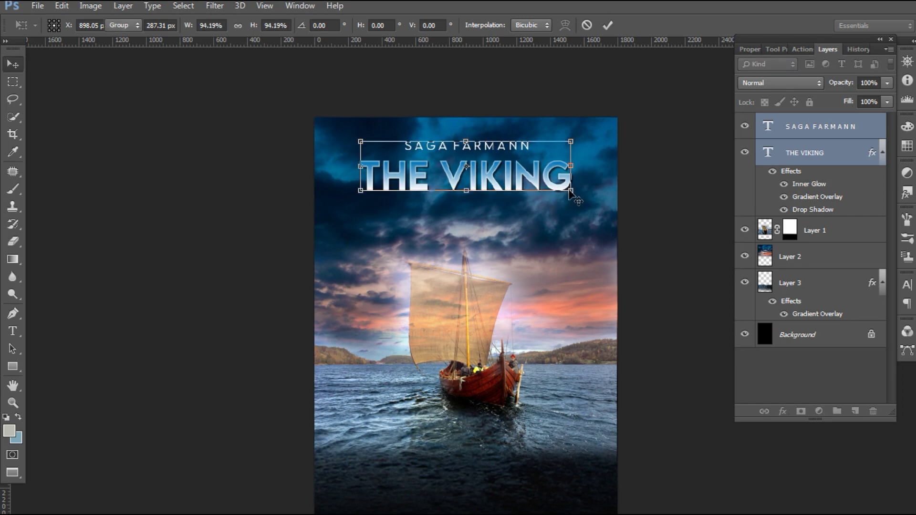
key(Return)
Touch up the SAGA FARMANN subtitle text and reframe the poster view.
key(t)
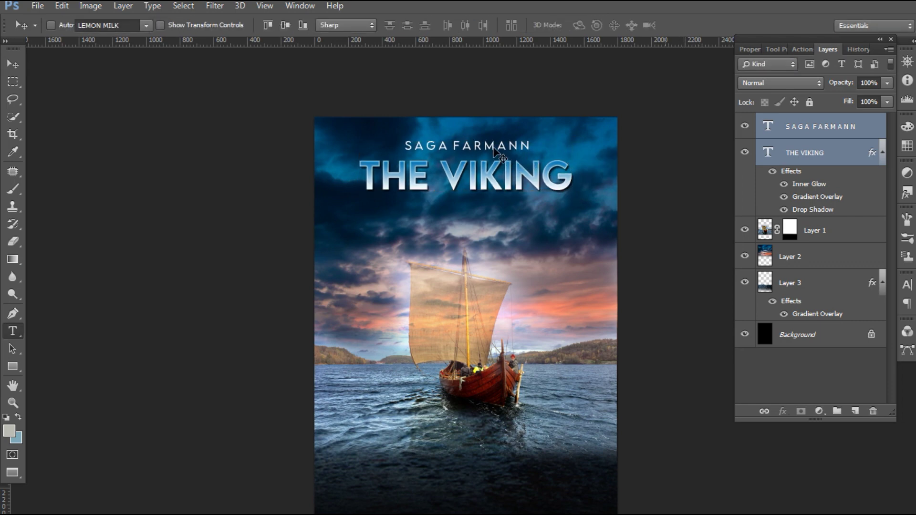
click(495, 145)
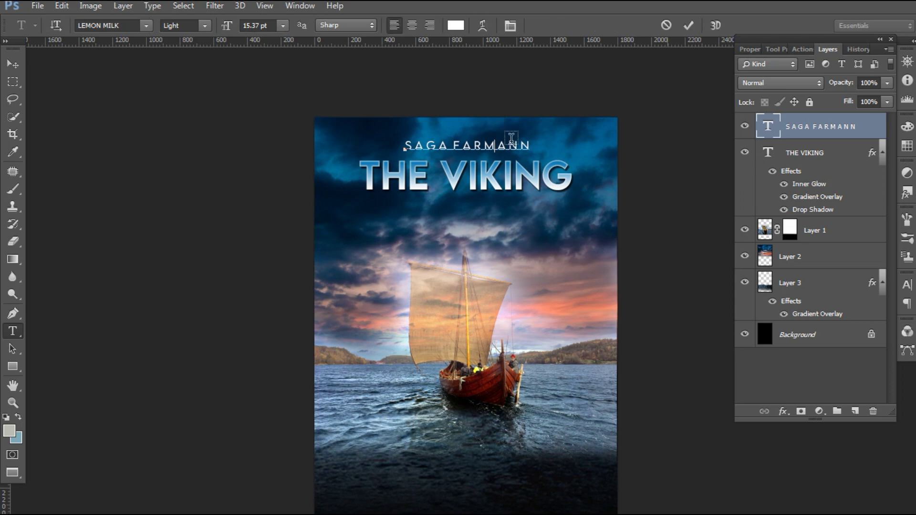
key(ctrl+plus)
key(ctrl+Return)
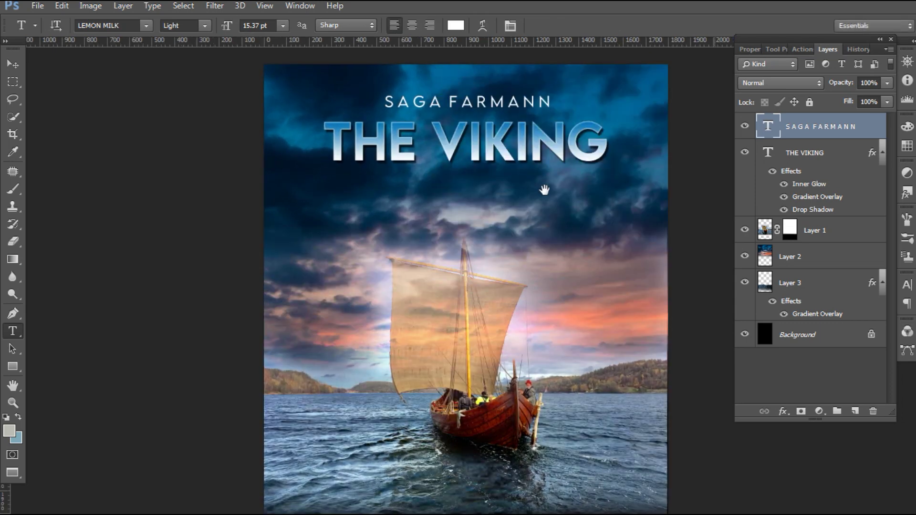
drag(543, 190, 532, 204)
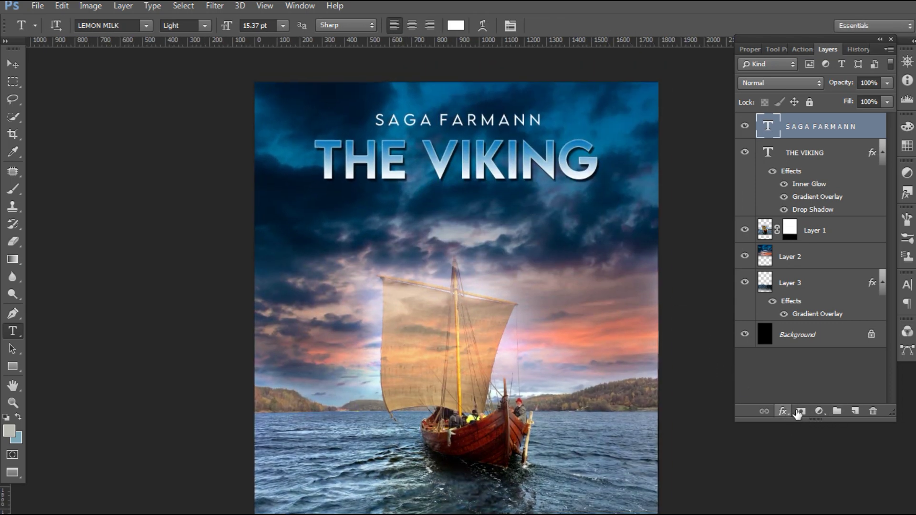
Add a drop shadow to SAGA FARMANN, undoing an accidental layer mask first.
click(801, 411)
key(ctrl+z)
click(783, 412)
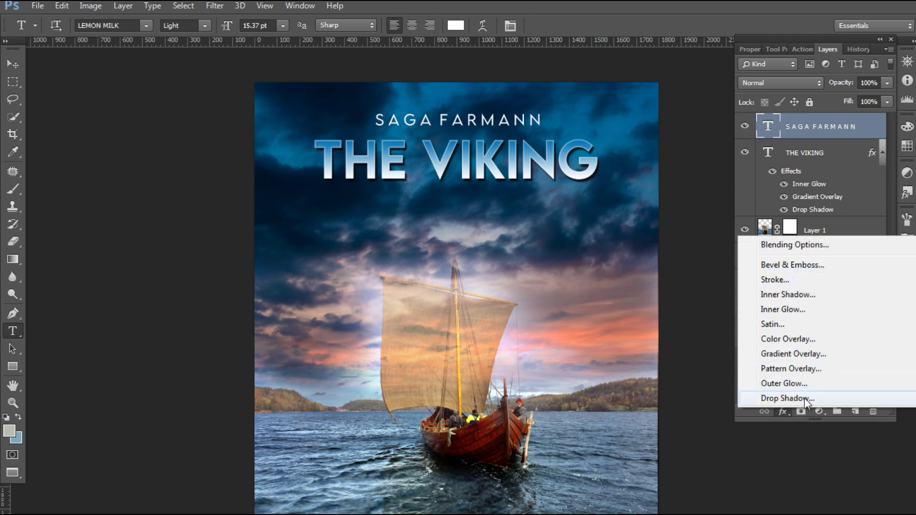
click(785, 398)
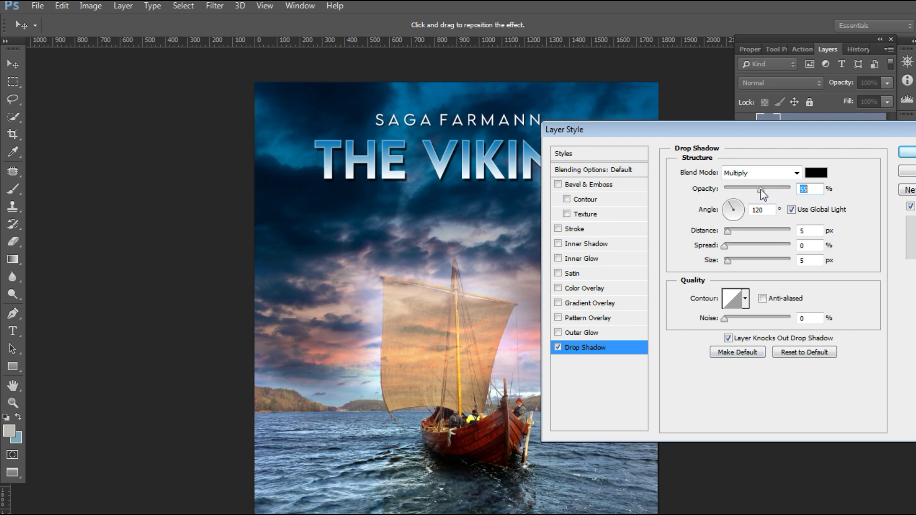
key(Escape)
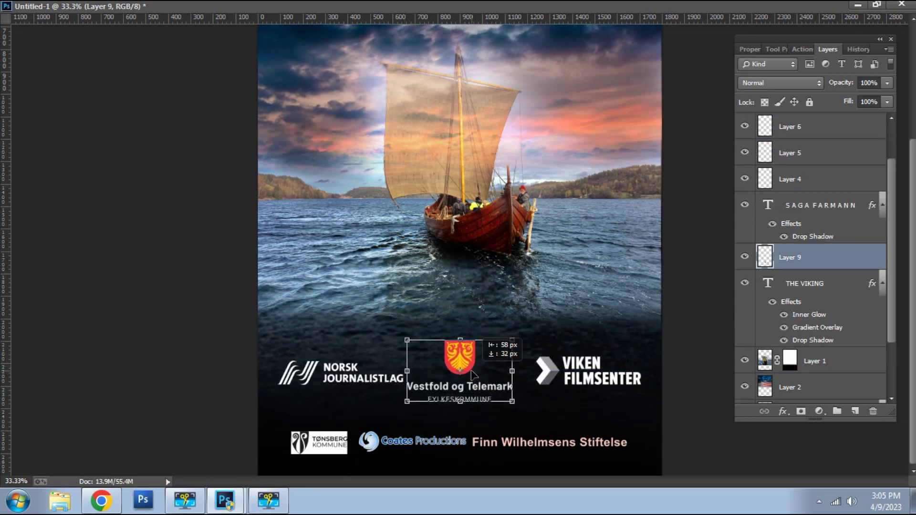
Commit the Vestfold logo placement and merge all the logo layers into one.
key(Return)
click(808, 179)
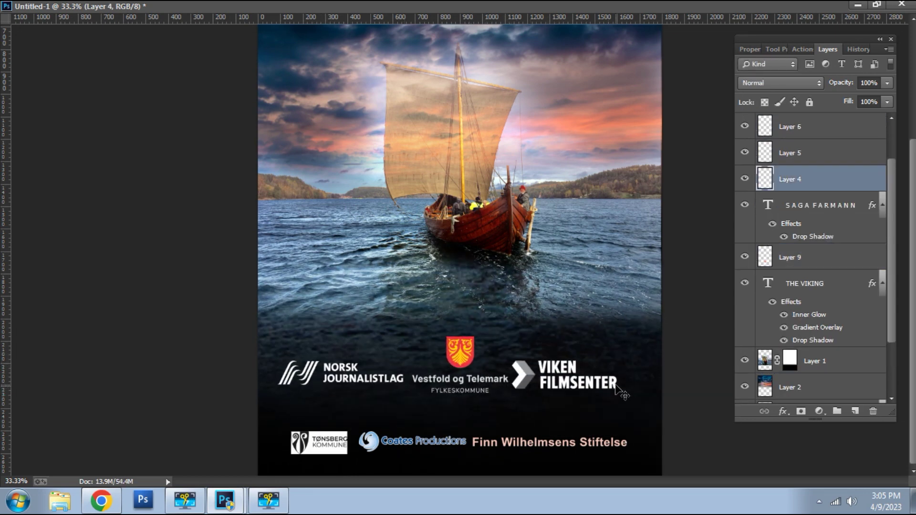
shift+click(802, 261)
key(ctrl+e)
key(ctrl+t)
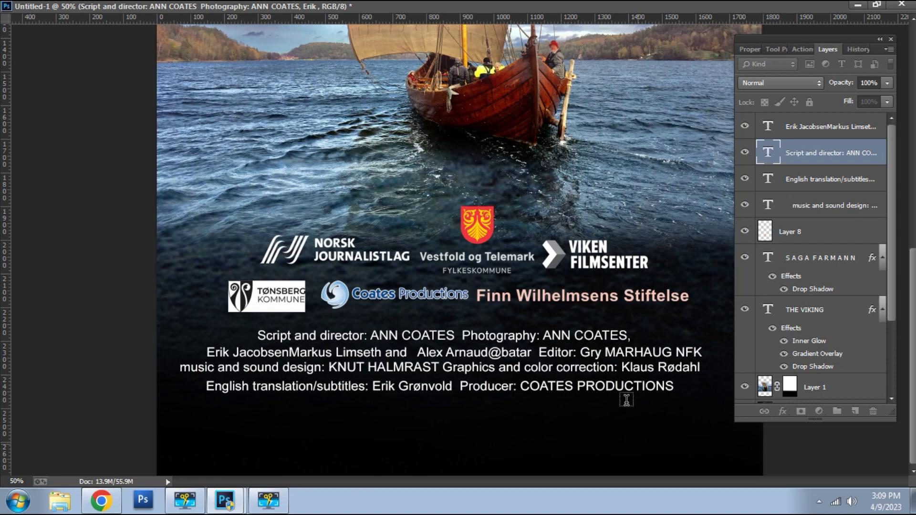
Commit the credits text and make the Script and director and second credit lines visible again.
key(ctrl+minus)
key(ctrl+Return)
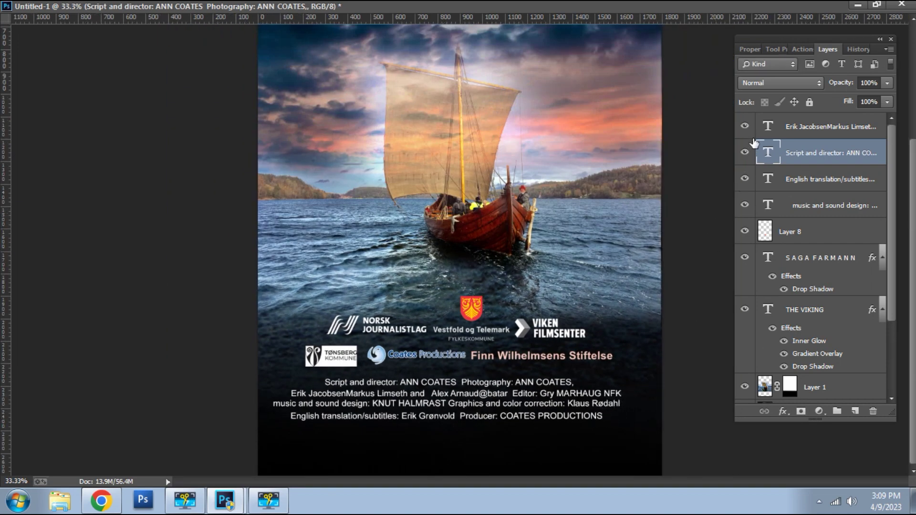
click(745, 127)
click(744, 153)
click(791, 133)
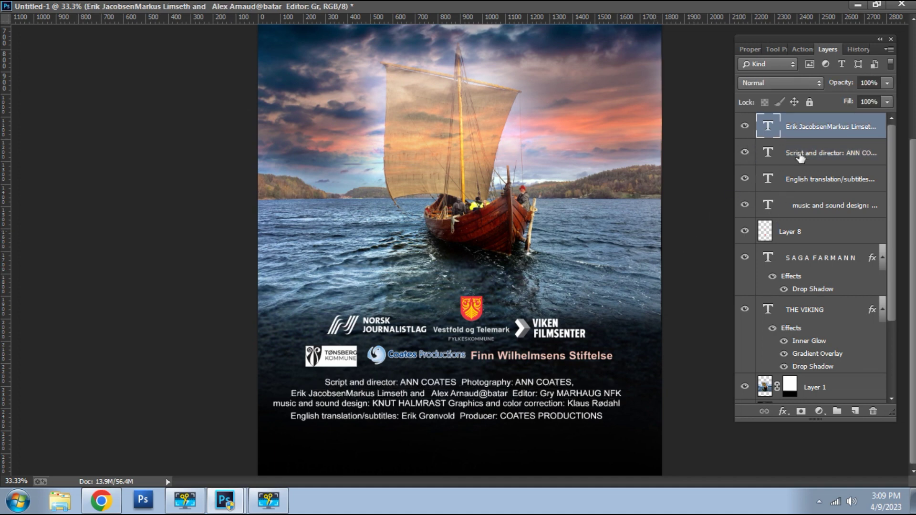
click(798, 154)
Drag the music and sound design line below the English translation line, then back above it.
click(794, 186)
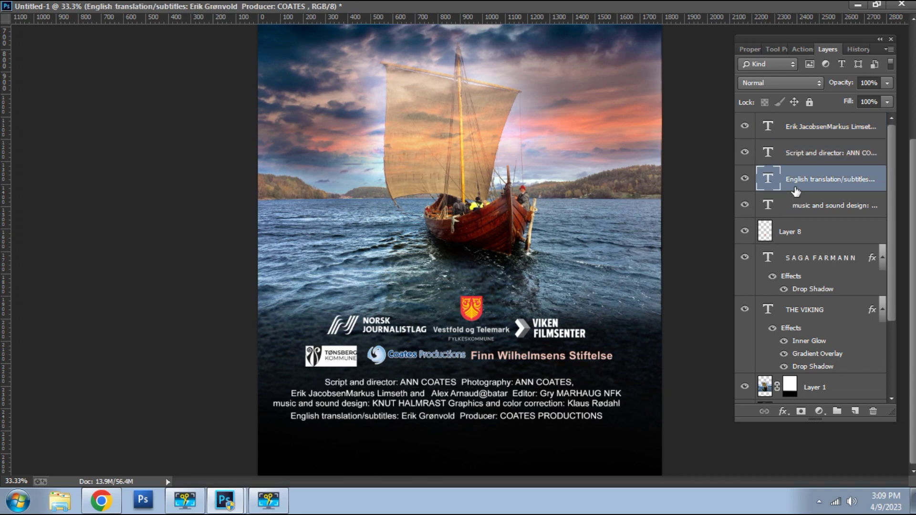
click(804, 216)
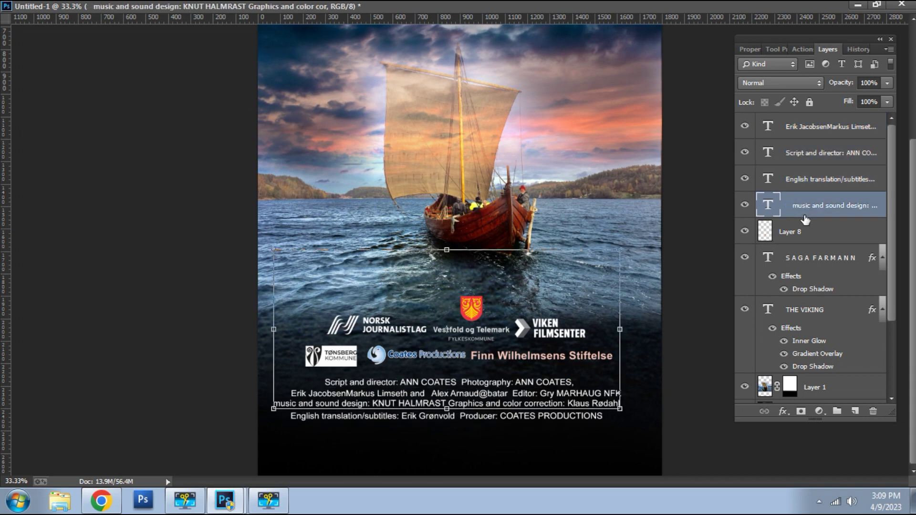
drag(565, 355, 560, 371)
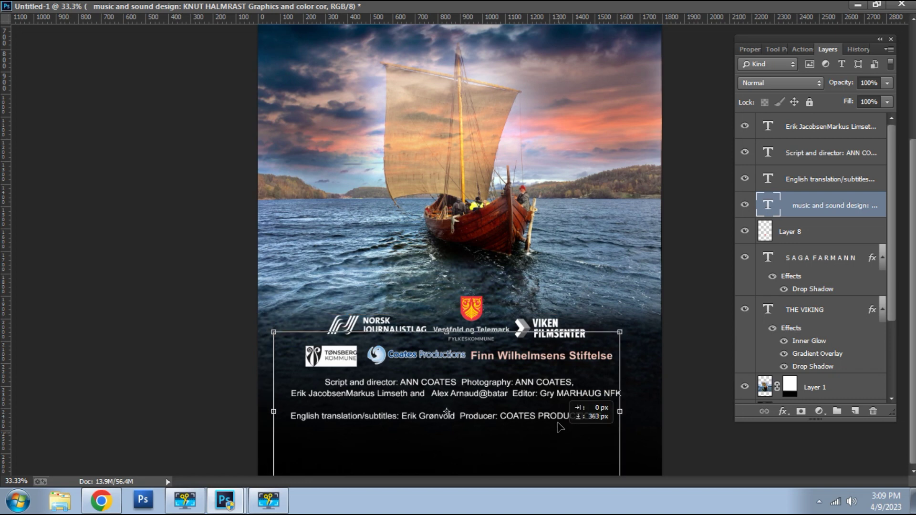
drag(561, 371, 558, 339)
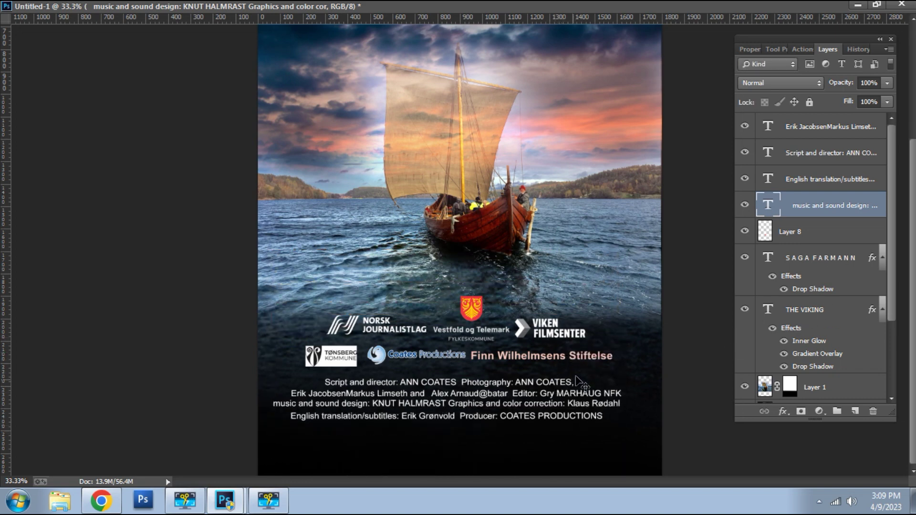
Select the three credit lines and transform the credits block slightly lower on the poster.
right_click(472, 324)
click(500, 334)
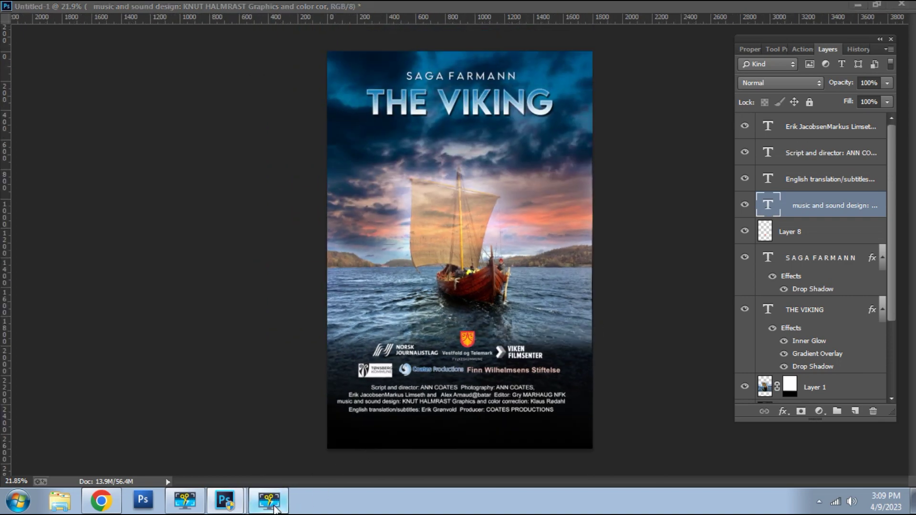
click(267, 500)
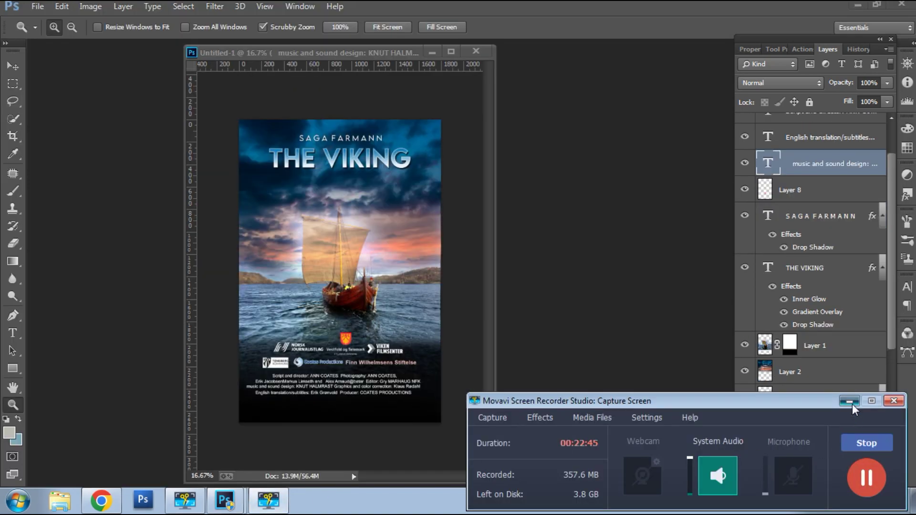
click(849, 400)
key(ctrl+0)
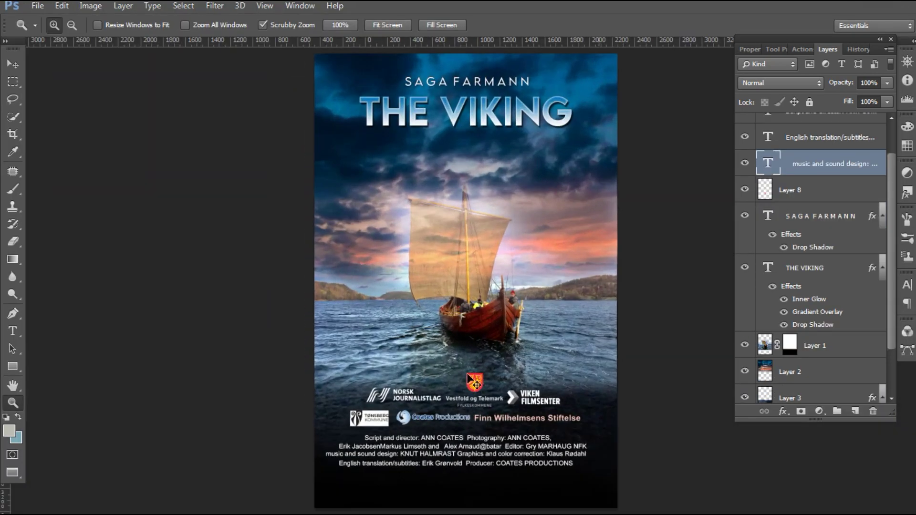
scroll(802, 187, up, 2)
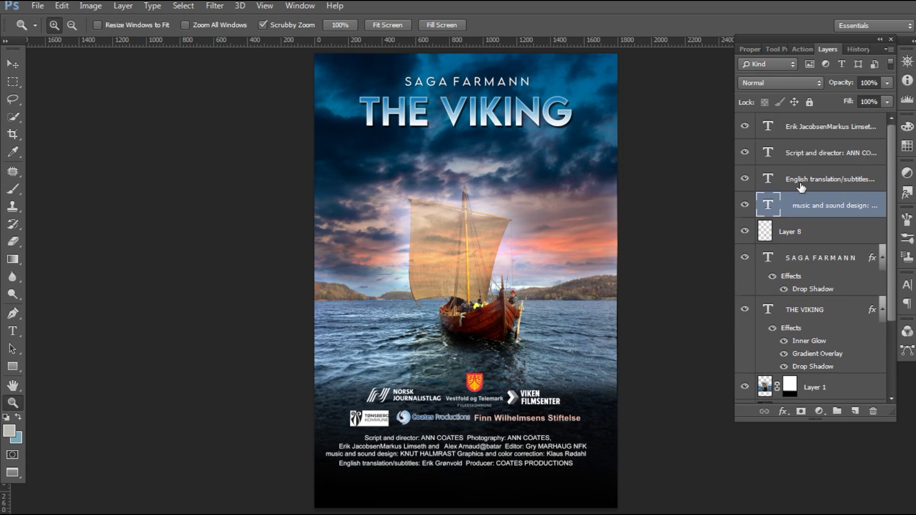
ctrl+click(818, 132)
ctrl+click(812, 157)
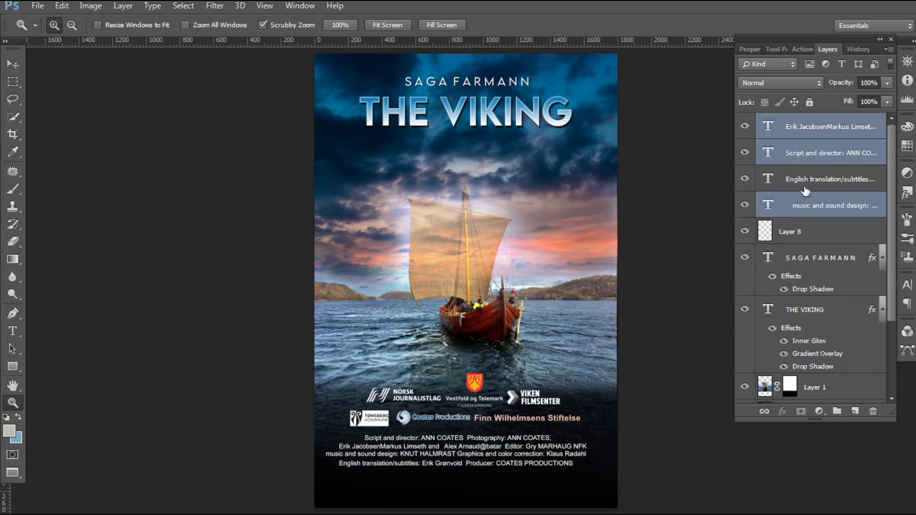
ctrl+click(806, 184)
key(ctrl+t)
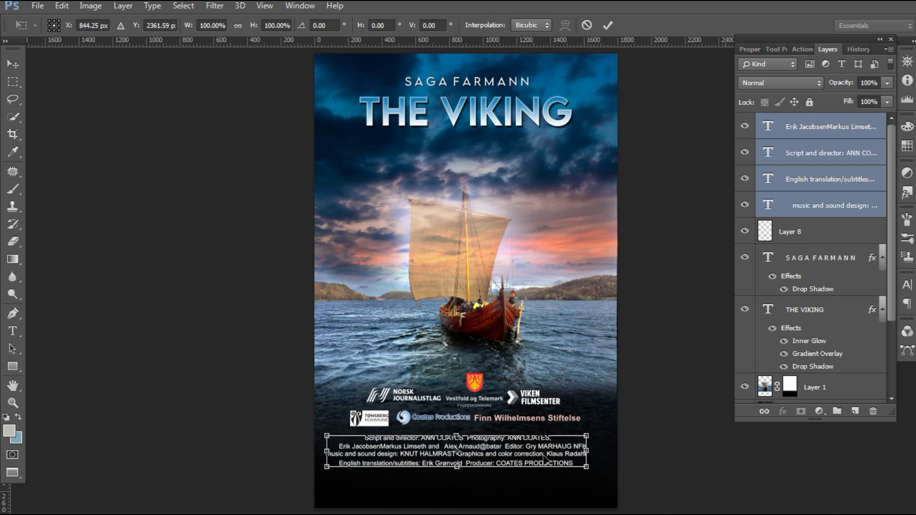
drag(544, 461, 544, 470)
key(Return)
Zoom in on the credits and nudge them slightly right and down.
key(z)
click(547, 432)
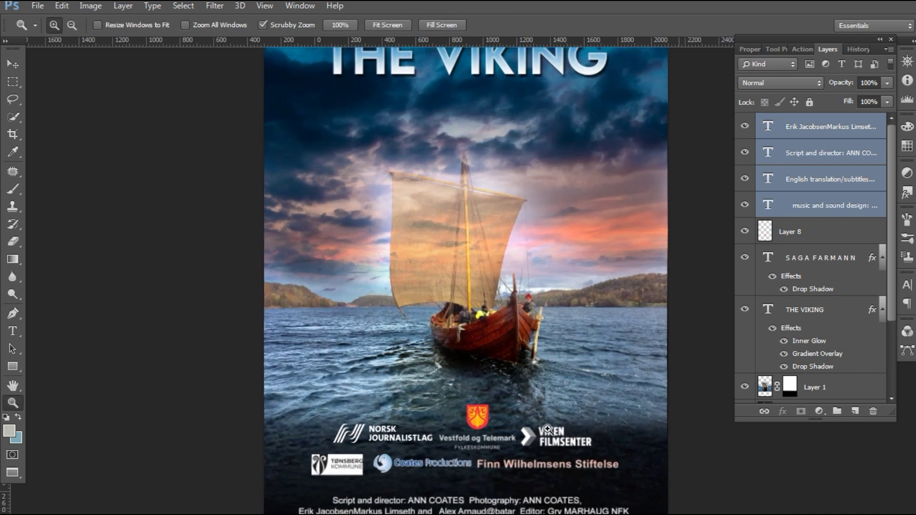
drag(547, 432, 531, 230)
drag(538, 331, 550, 341)
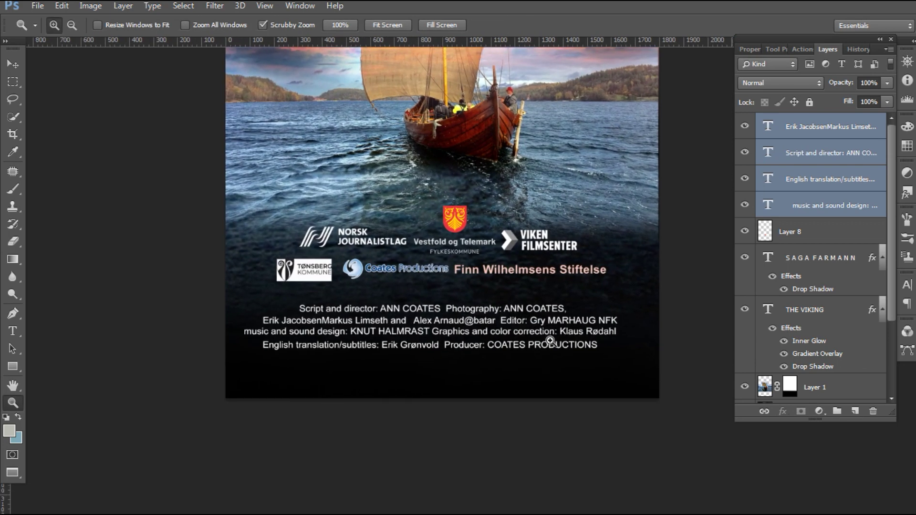
key(v)
key(Right)
key(Right)
key(Right)
key(Down)
key(Down)
key(Down)
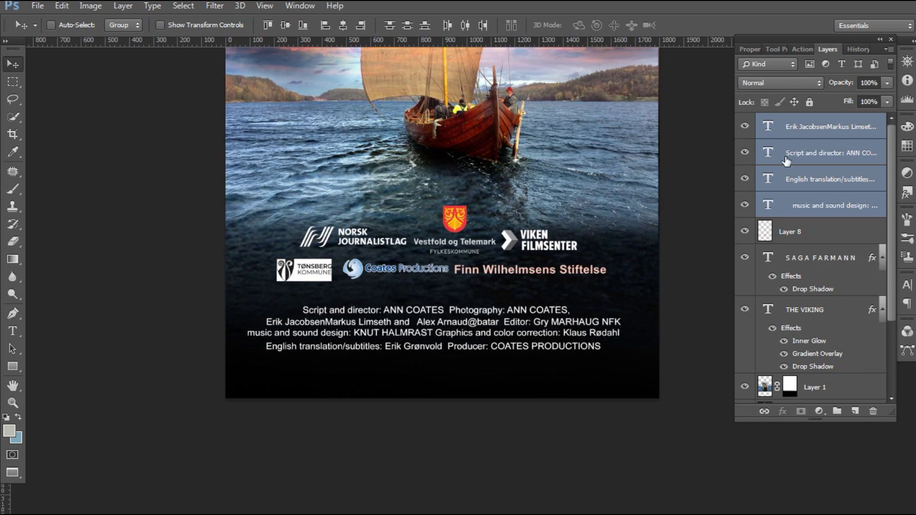
Move the Layer 8 sponsor logos 57 px lower and fit the whole poster in view.
click(811, 243)
drag(564, 282, 559, 291)
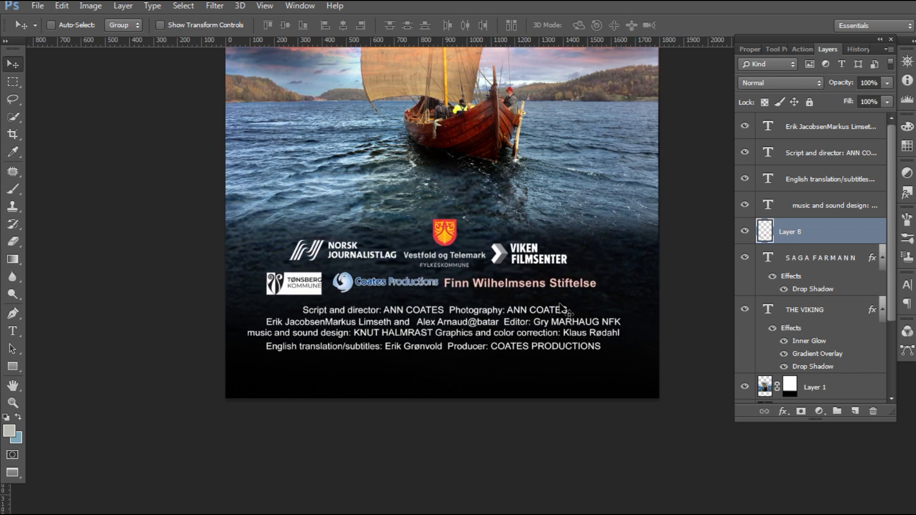
key(ctrl+0)
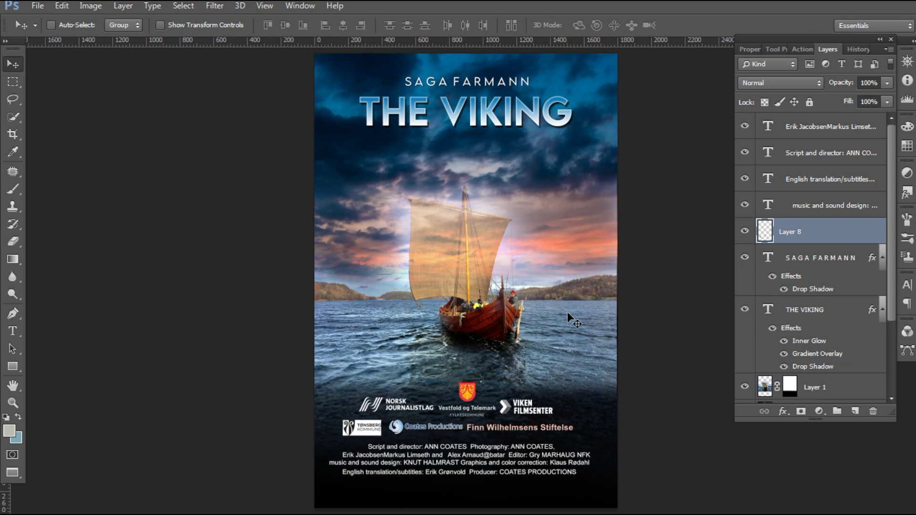
key(ctrl+minus)
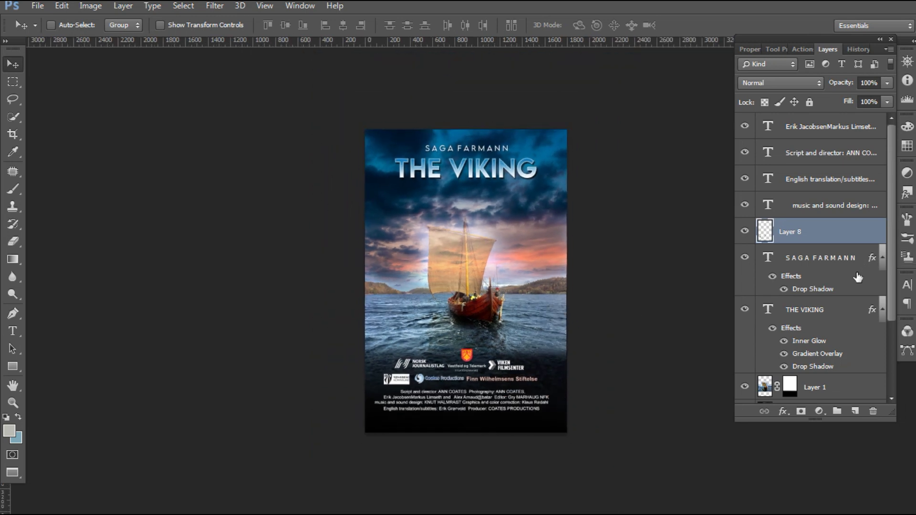
Add a gradient fill layer and set its left colour stop to dark brown.
click(819, 411)
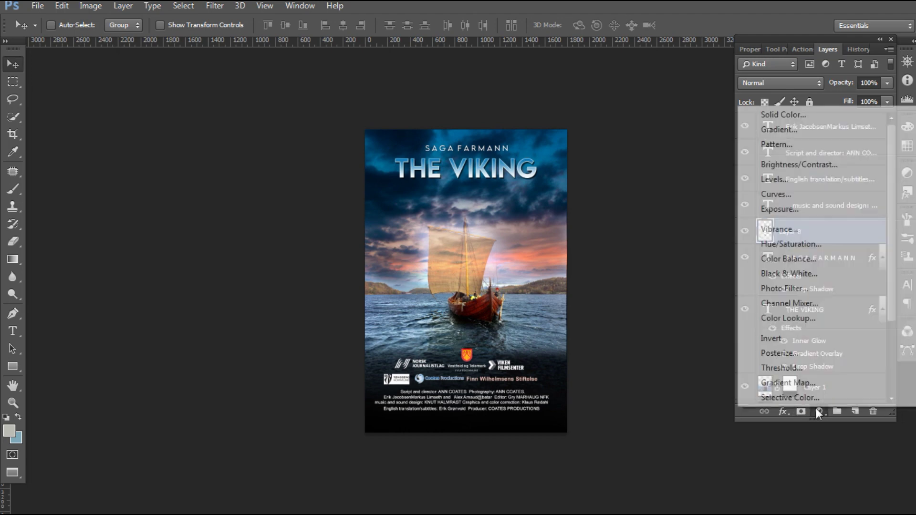
click(812, 129)
click(713, 144)
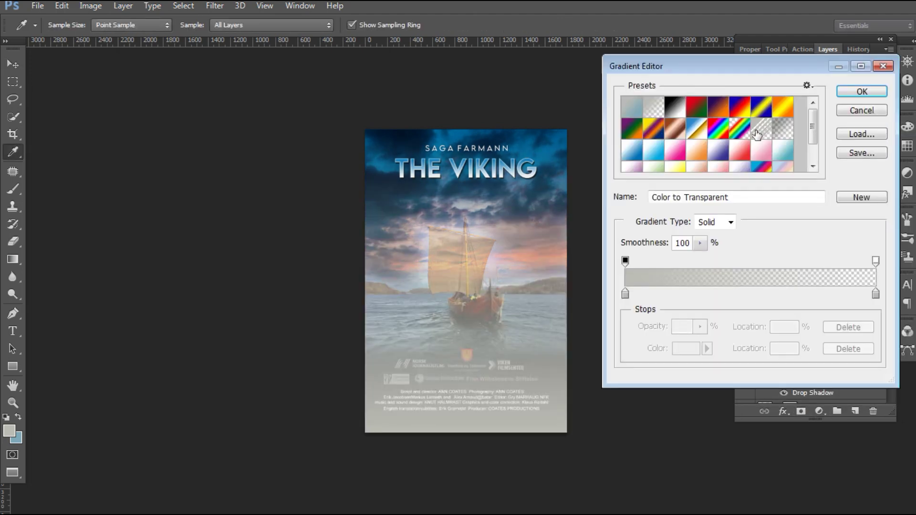
click(625, 294)
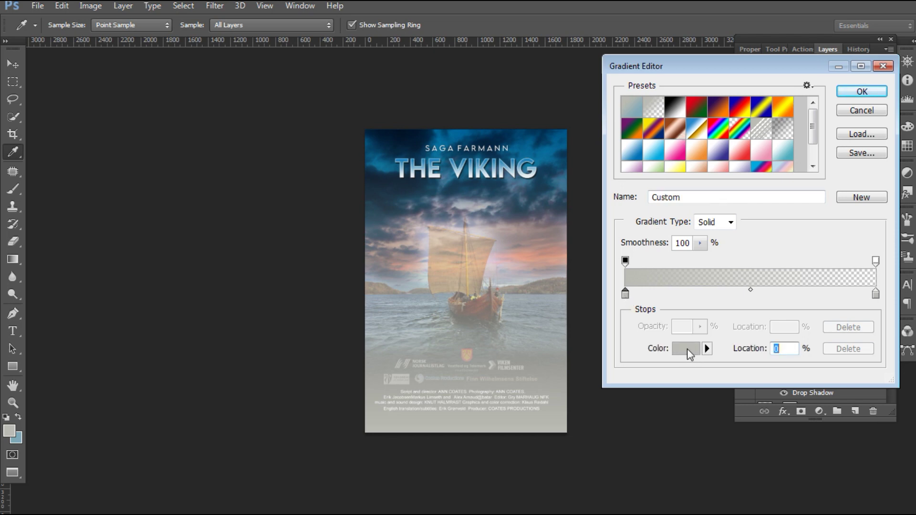
click(687, 348)
drag(725, 299, 725, 321)
click(710, 271)
click(878, 151)
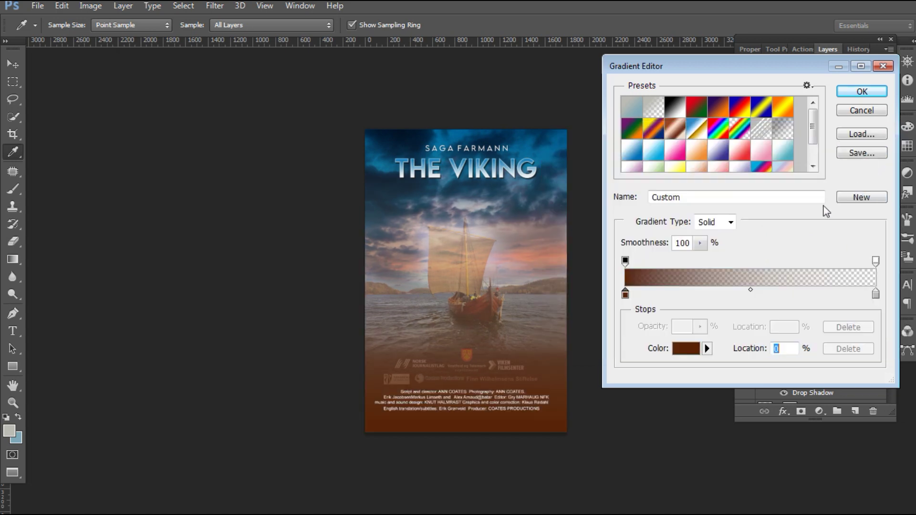
Set the gradient's right colour stop to orange.
click(876, 294)
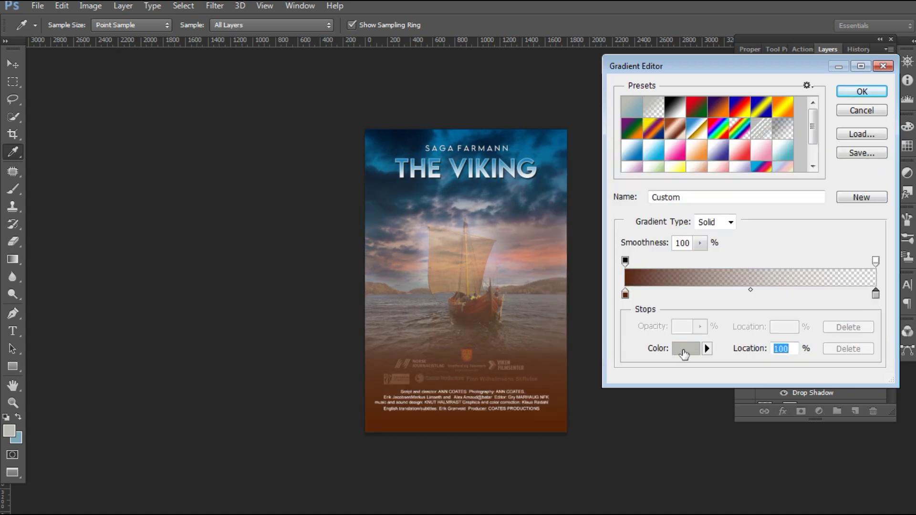
click(686, 348)
drag(733, 308, 733, 314)
drag(673, 158, 673, 153)
key(Return)
key(Return)
Make the gradient radial and reversed, raise its scale to 139%, and confirm.
click(690, 161)
click(702, 180)
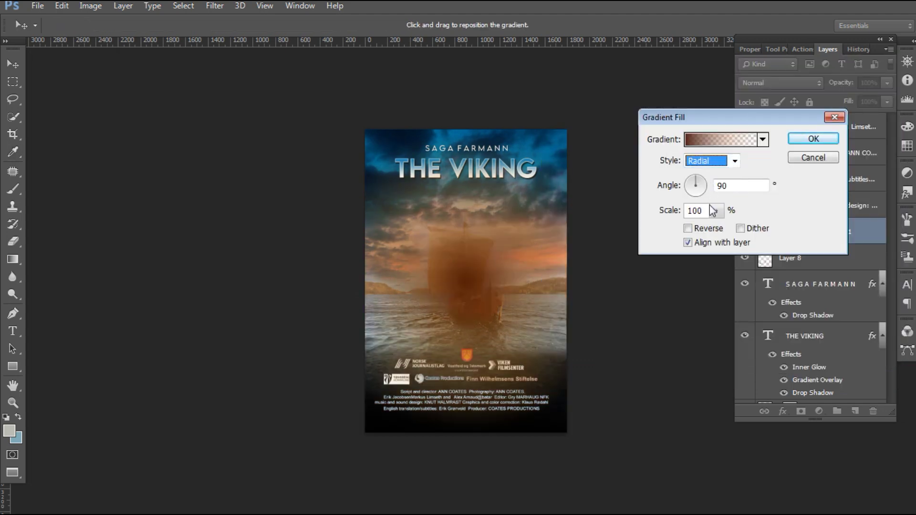
click(689, 228)
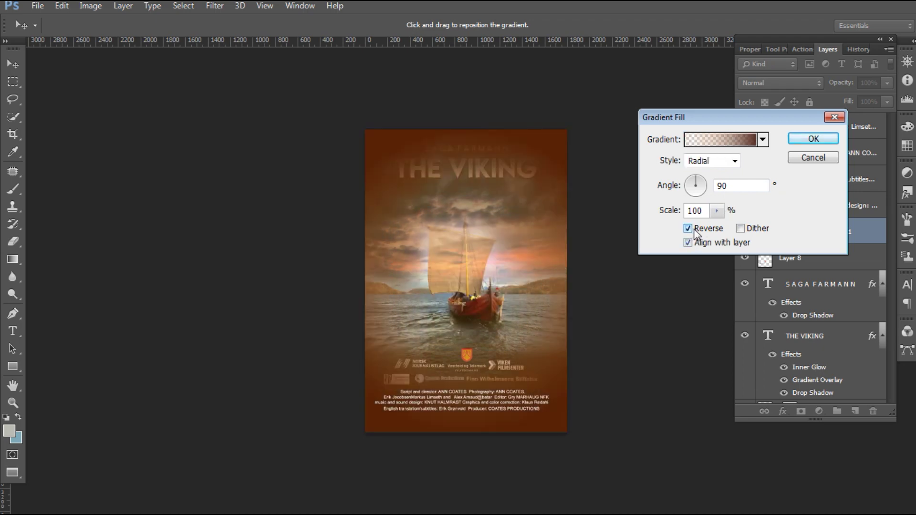
mouse_move(717, 210)
mouse_down()
mouse_move(730, 227)
mouse_move(720, 227)
mouse_up()
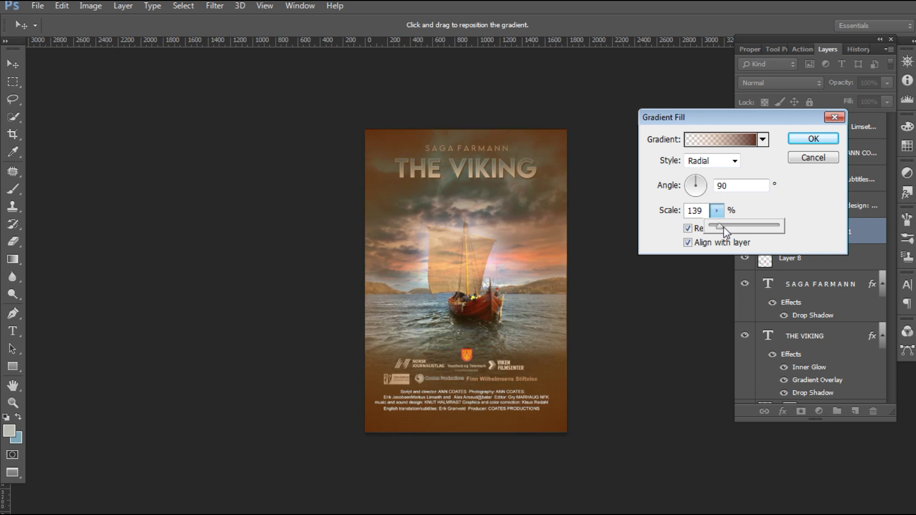
click(825, 145)
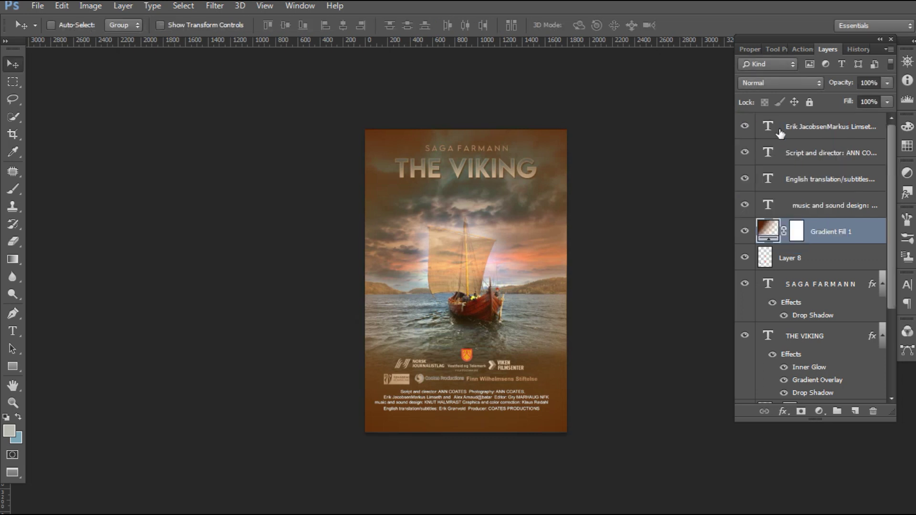
Set Gradient Fill 1's blend mode to Color Dodge after trying Overlay and Screen.
click(758, 83)
click(774, 260)
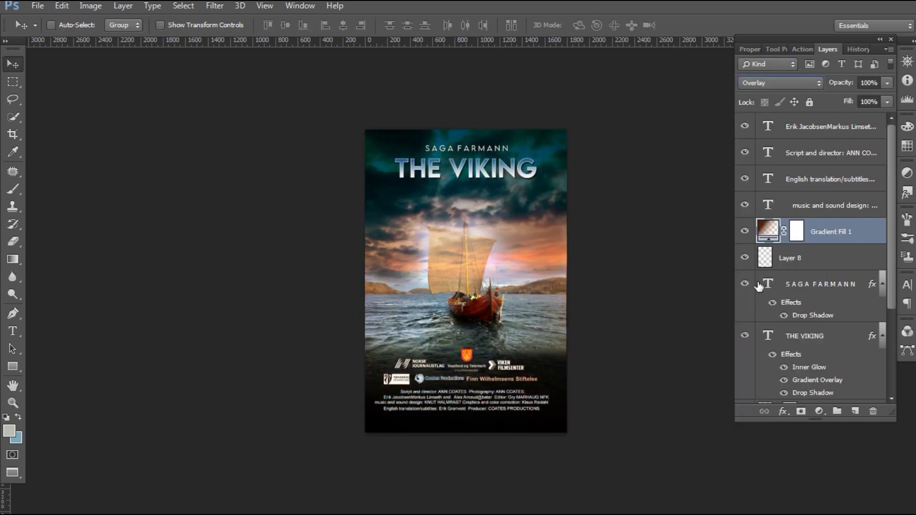
key(ctrl+0)
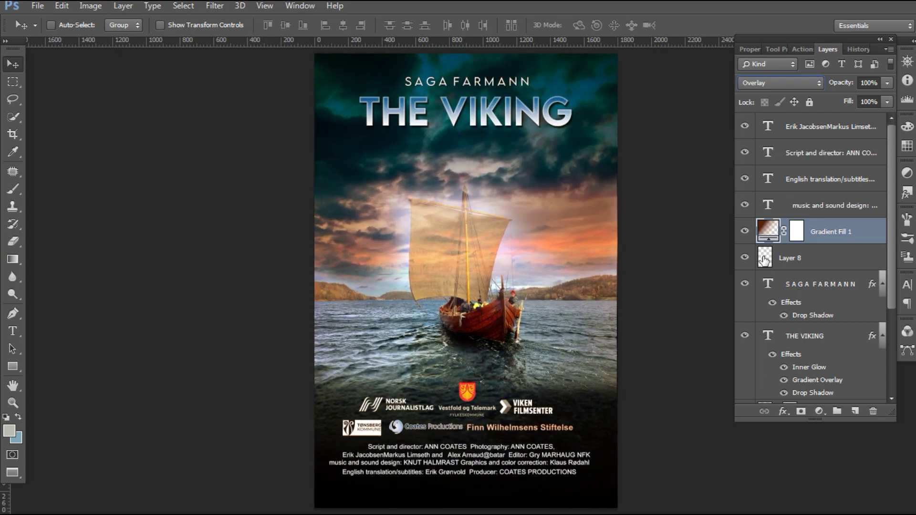
click(788, 85)
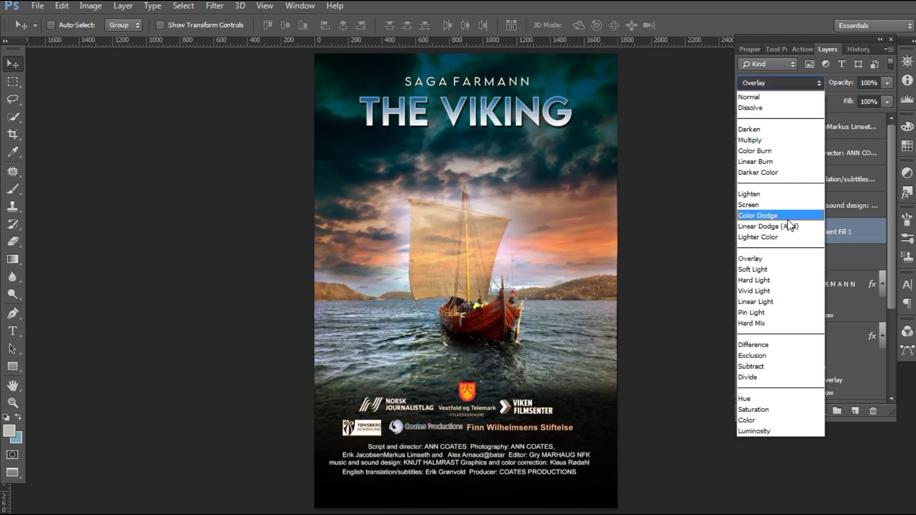
click(775, 206)
key(shift+plus)
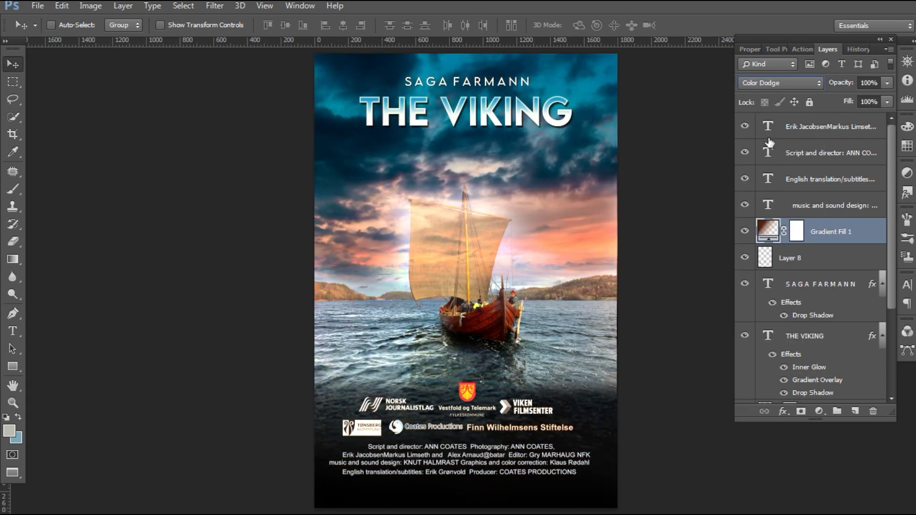
Lower Gradient Fill 1's fill to 47% and toggle its visibility to compare.
click(887, 103)
click(840, 116)
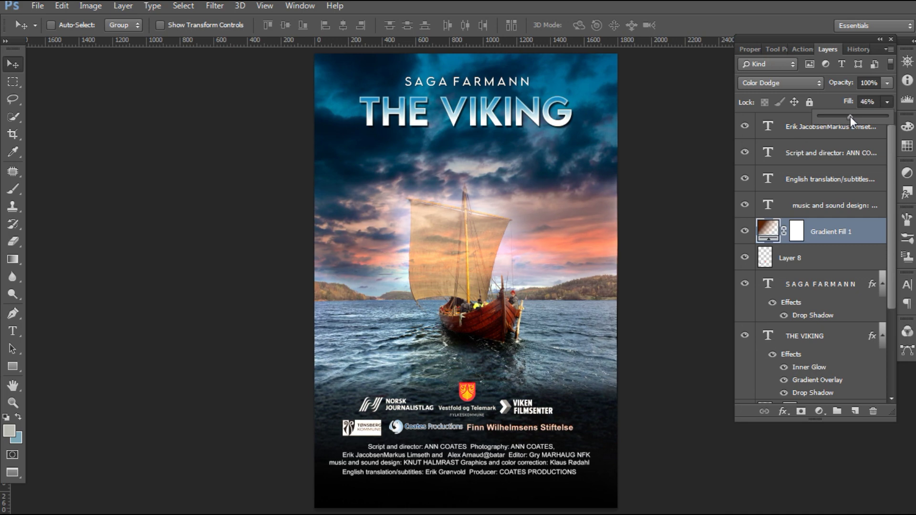
drag(850, 117, 852, 117)
click(745, 232)
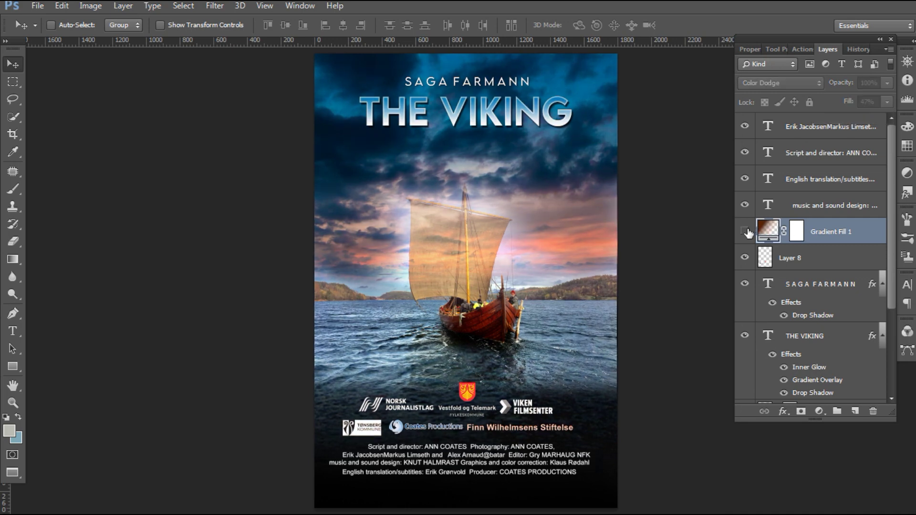
click(215, 5)
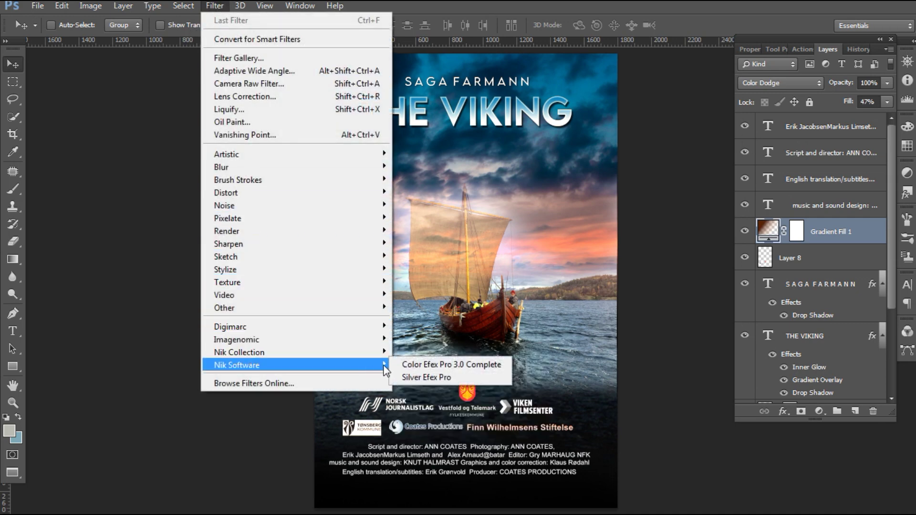
mouse_move(239, 352)
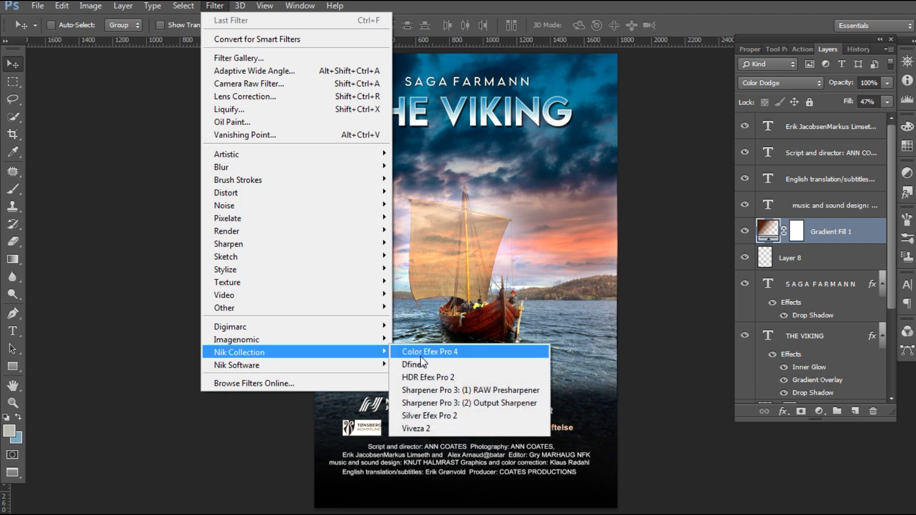
Try launching Color Efex Pro 4, confirming rasterization of the fill layer.
click(420, 353)
click(430, 203)
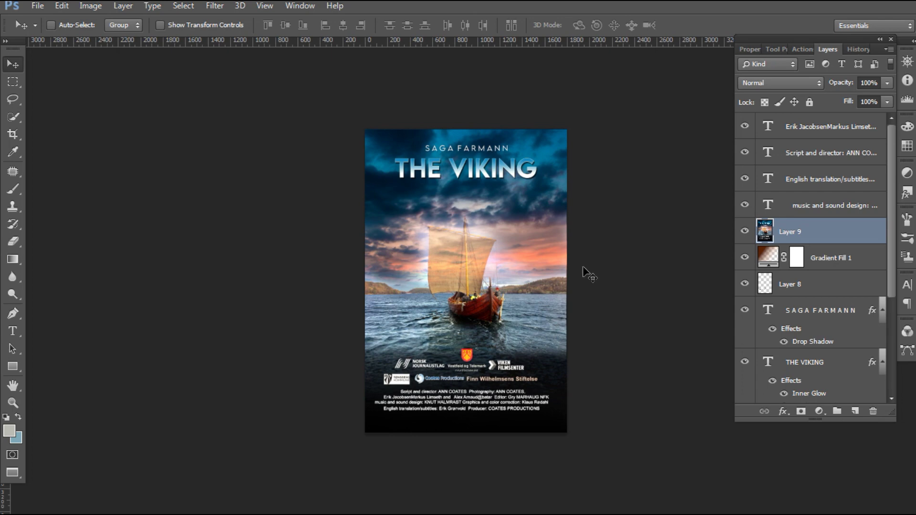
key(s)
key(alt+s)
Launch Color Efex Pro 3.0 Complete from the Filter > Nik Software menu.
key(Right)
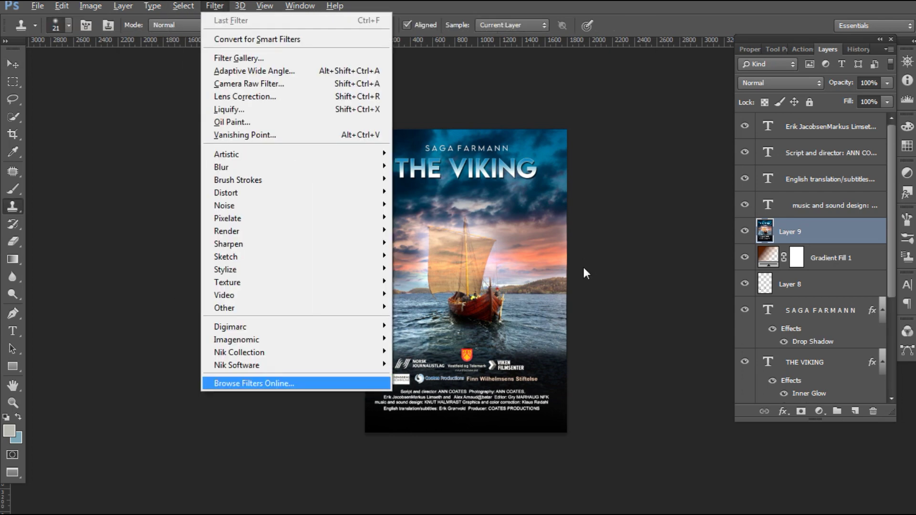
key(Right)
key(Right)
key(Left)
key(Up)
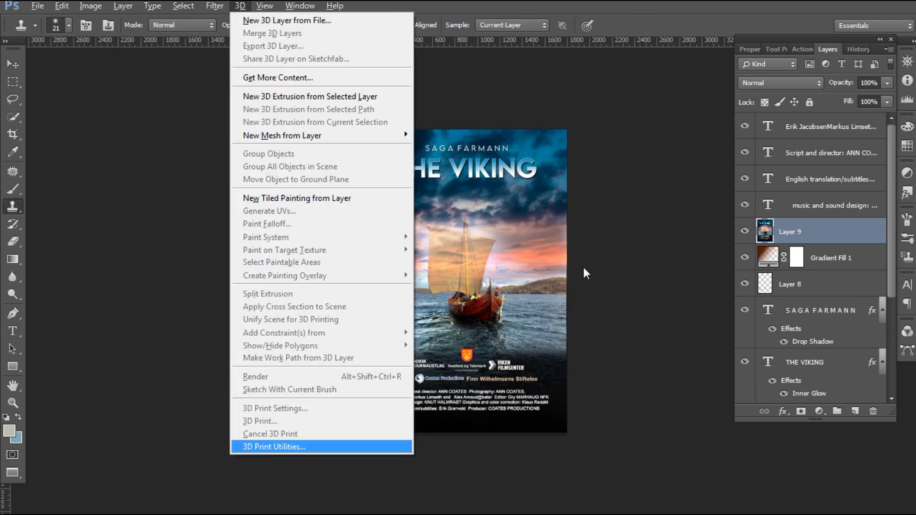
key(Left)
key(Left)
key(Right)
key(Up)
key(Up)
key(Right)
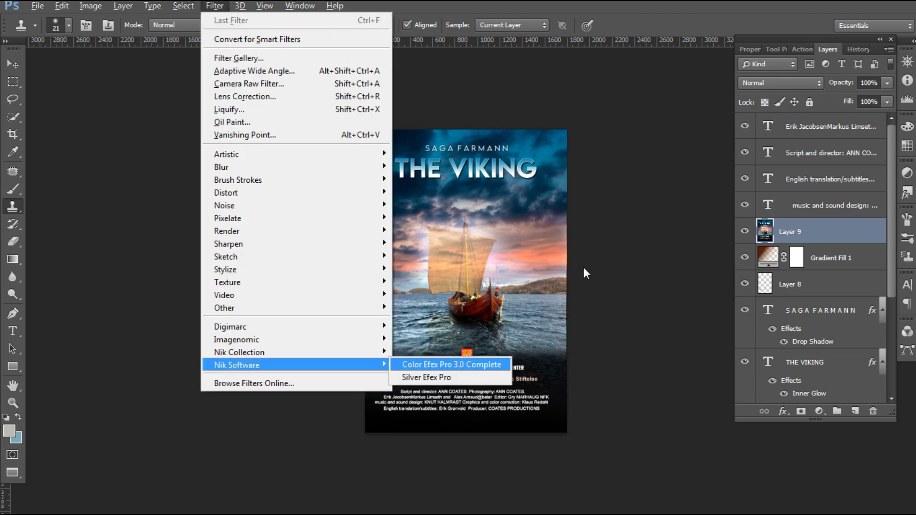
key(Left)
key(Return)
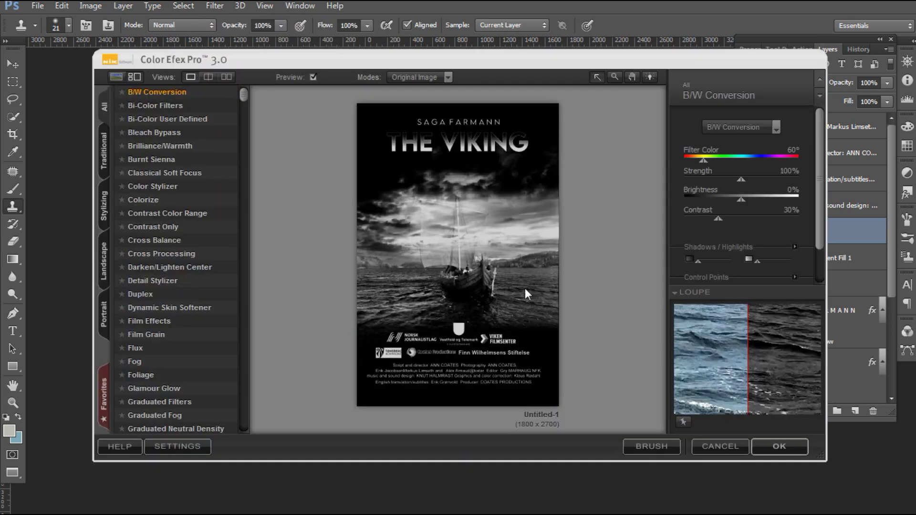
Preview the Bi-Color Filters effect with the Cool/Warm 4 colour set, then close Color Efex Pro.
click(146, 106)
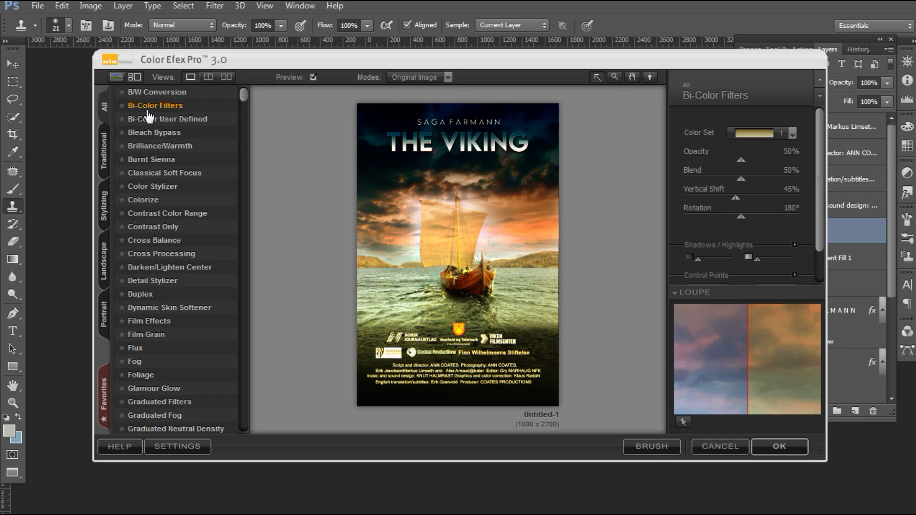
click(757, 135)
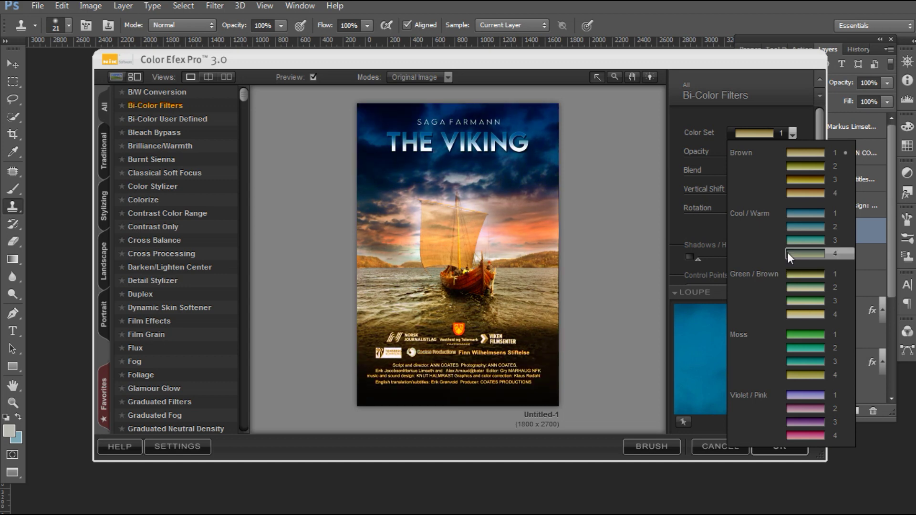
click(787, 253)
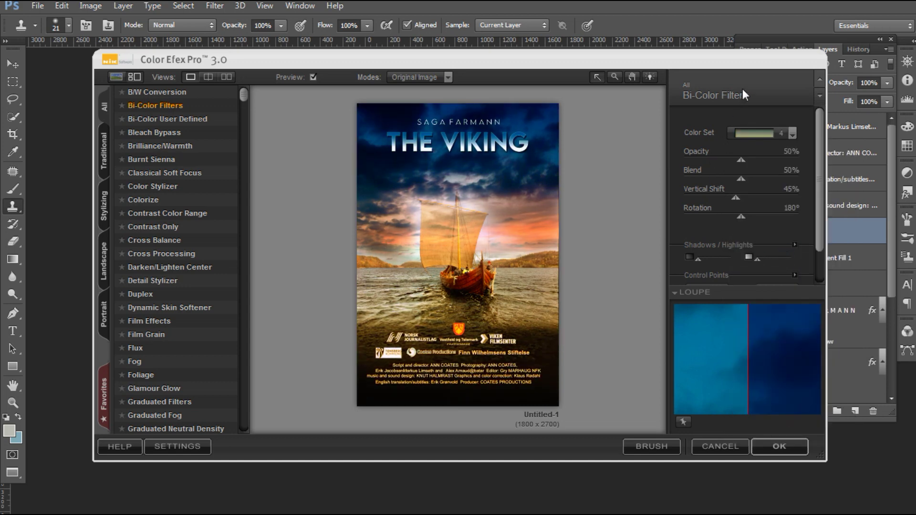
click(711, 445)
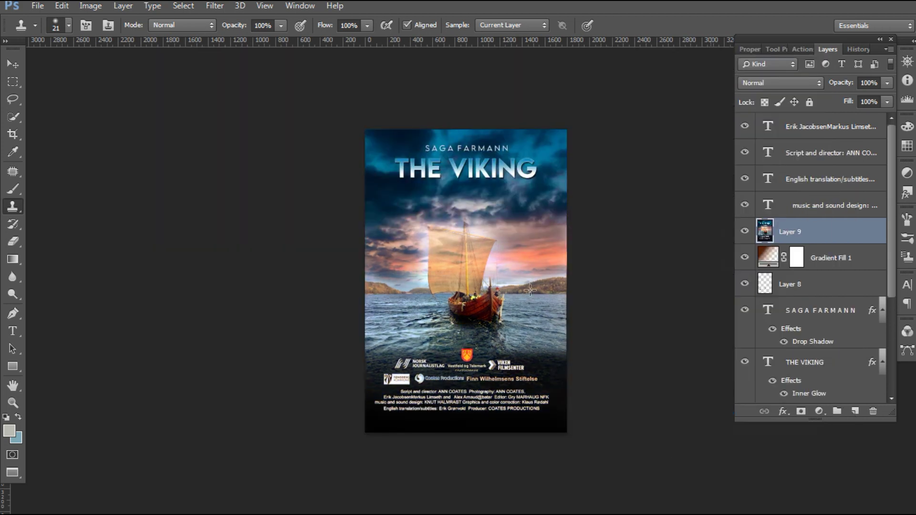